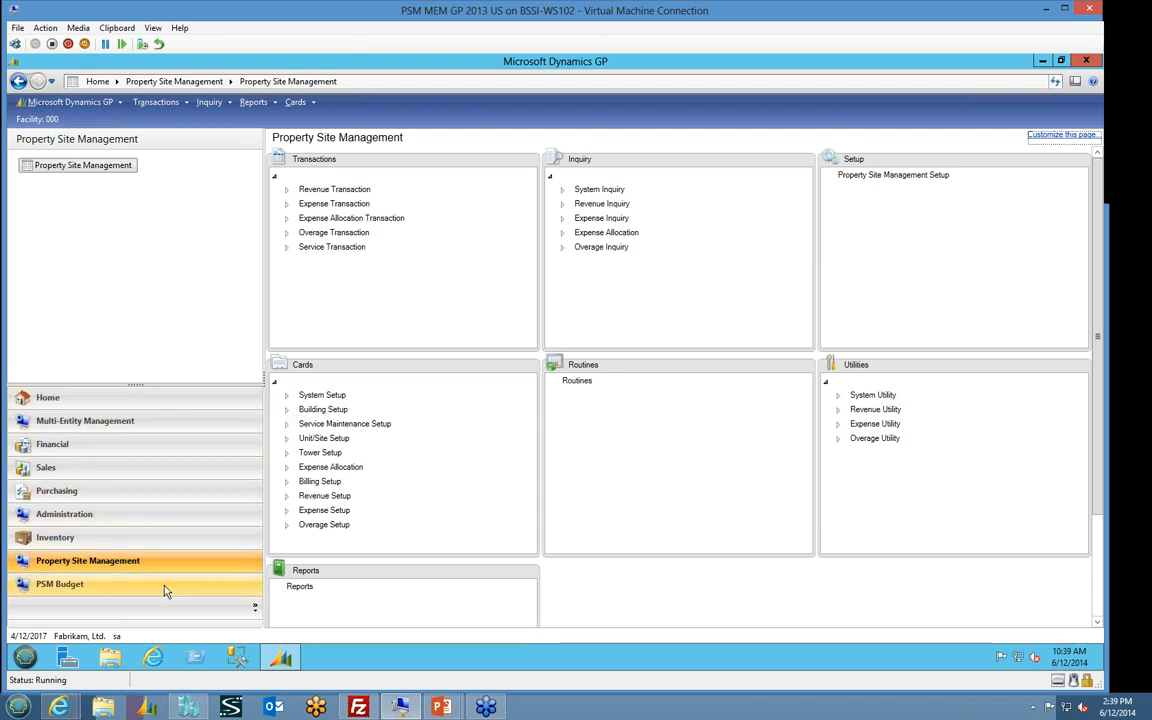
Open the Sales module and look through its available transaction types
click(124, 470)
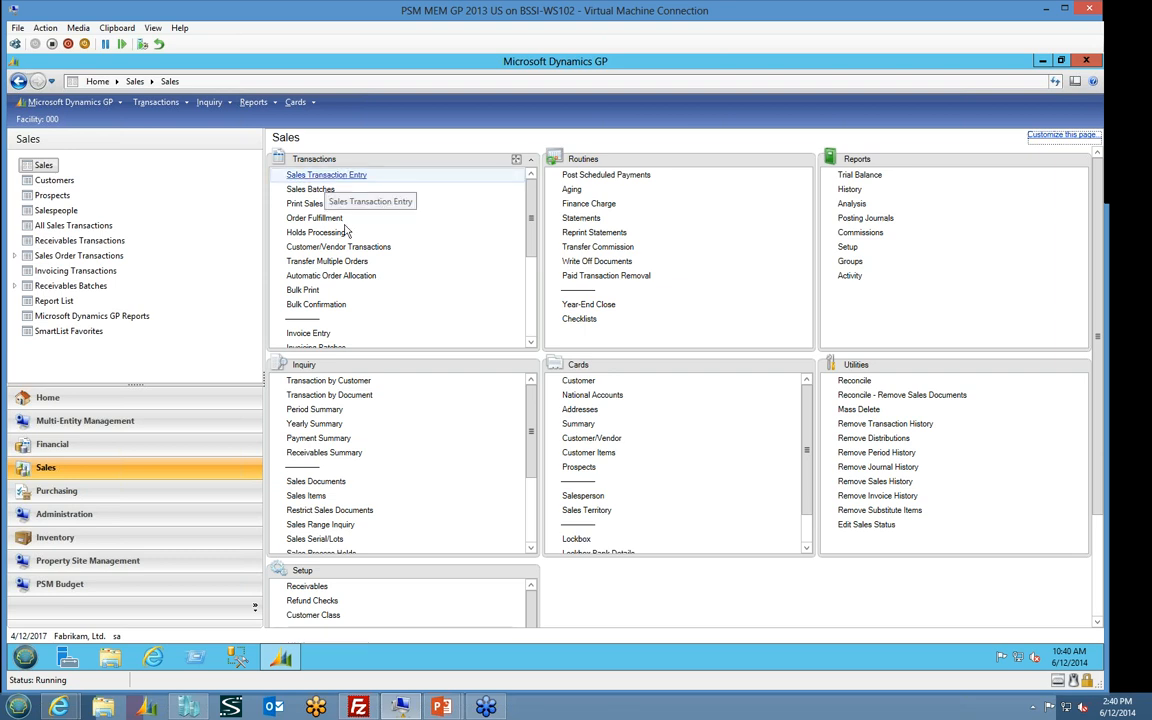
scroll(480, 292, down, 4)
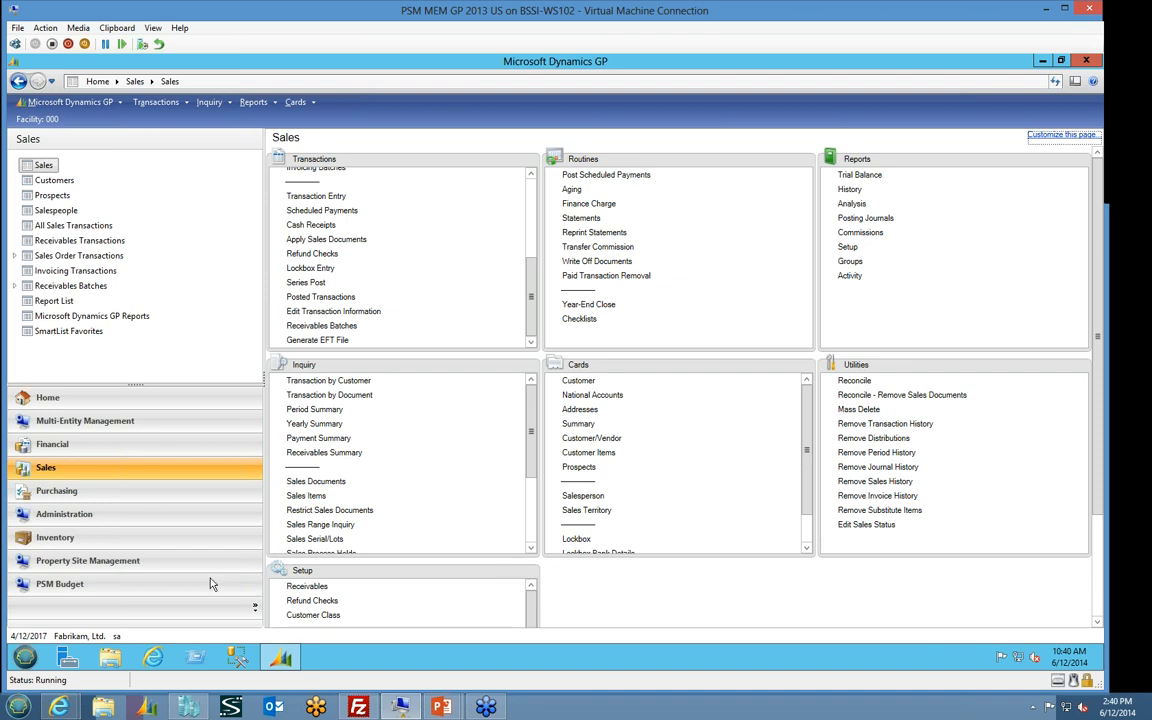
Review the Property Site Management setup, including its module options and defaults, and close it
click(182, 567)
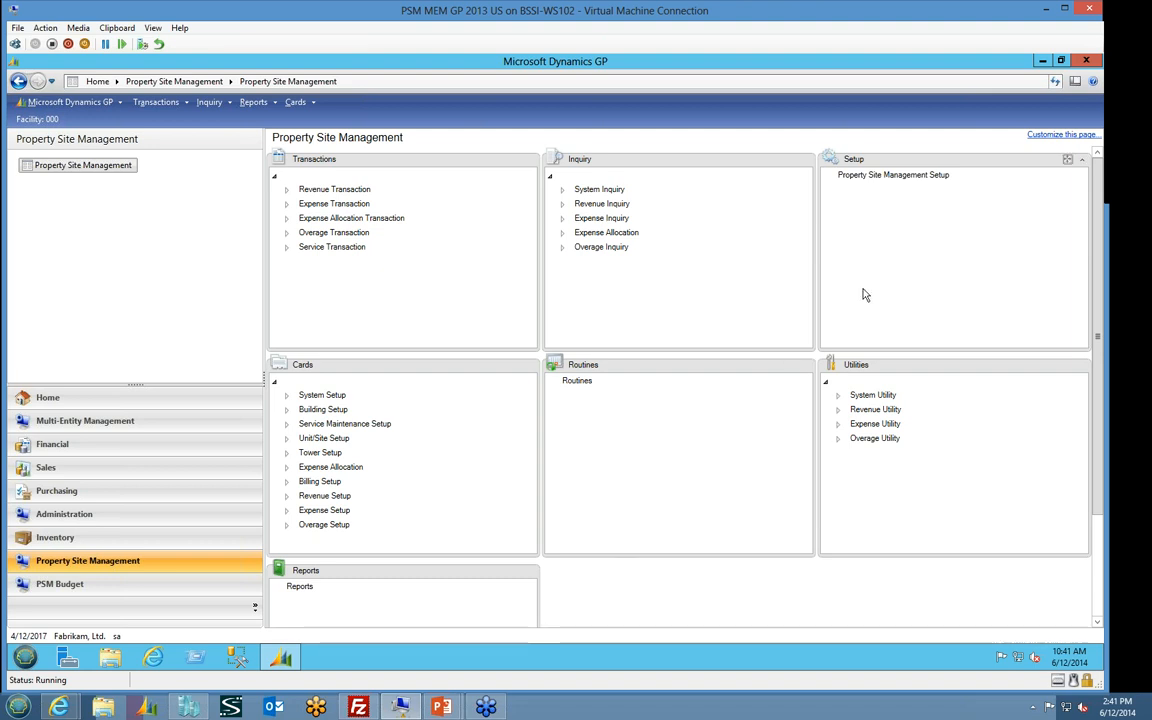
click(868, 188)
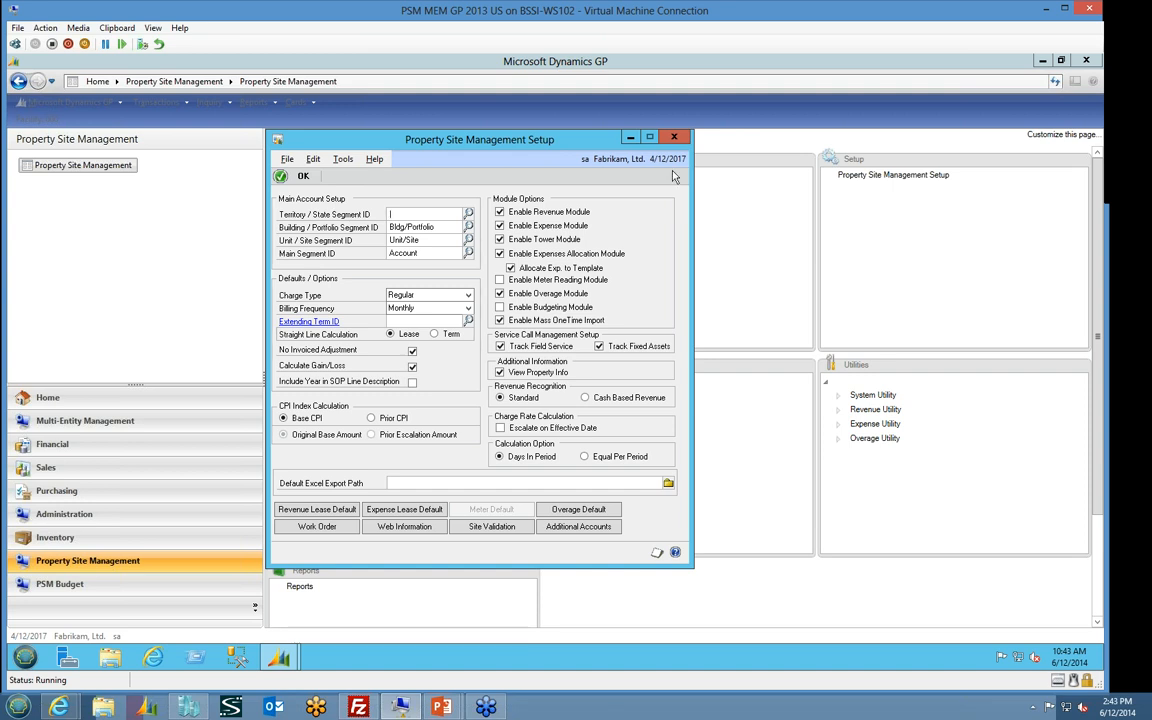
click(674, 139)
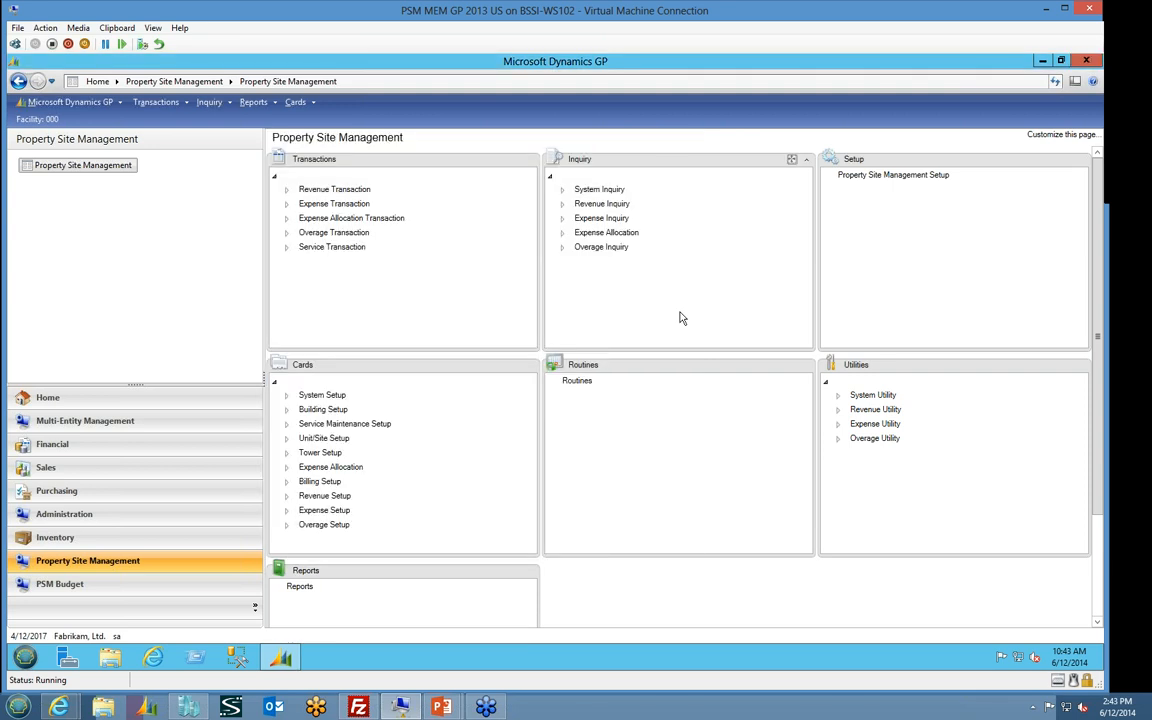
Load the NY TOWERS schedule in the revenue sharing maintenance under the Revenue Setup cards
click(287, 496)
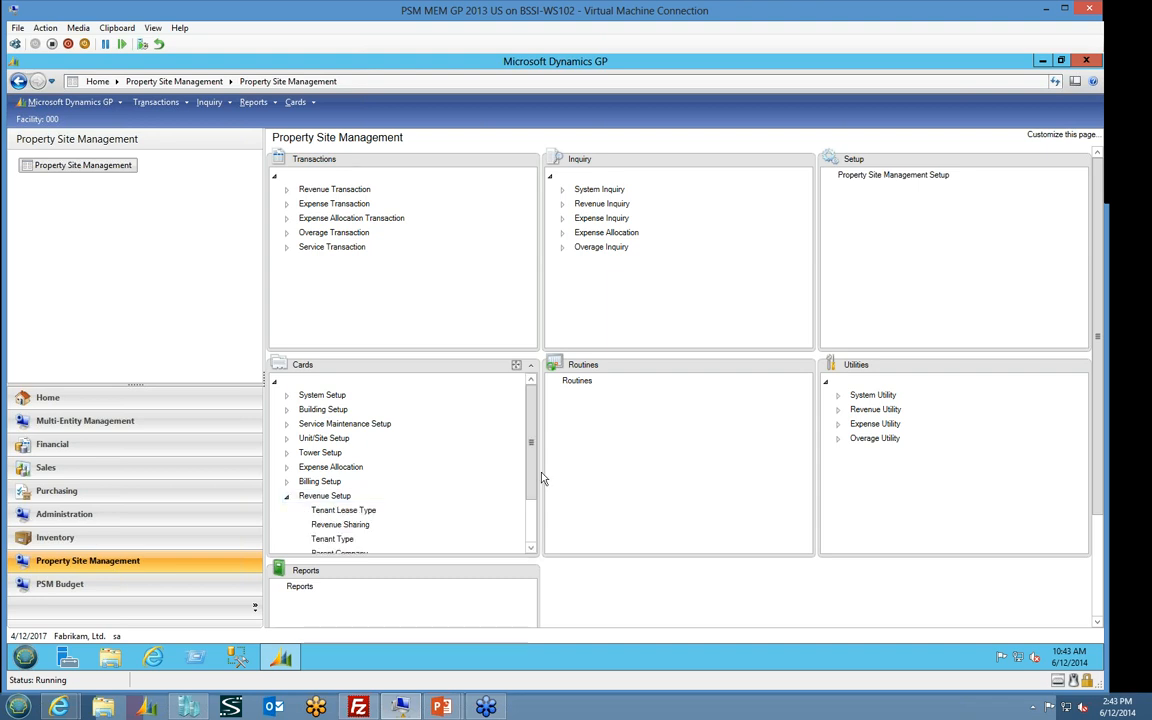
scroll(507, 518, down, 2)
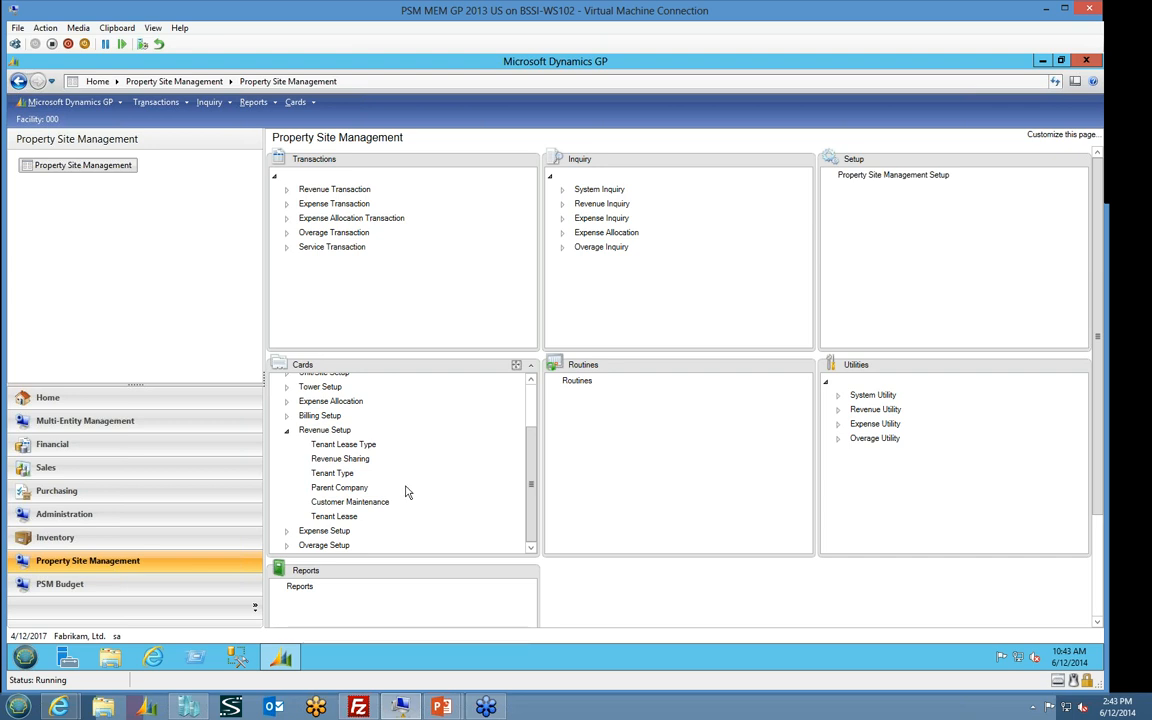
click(349, 458)
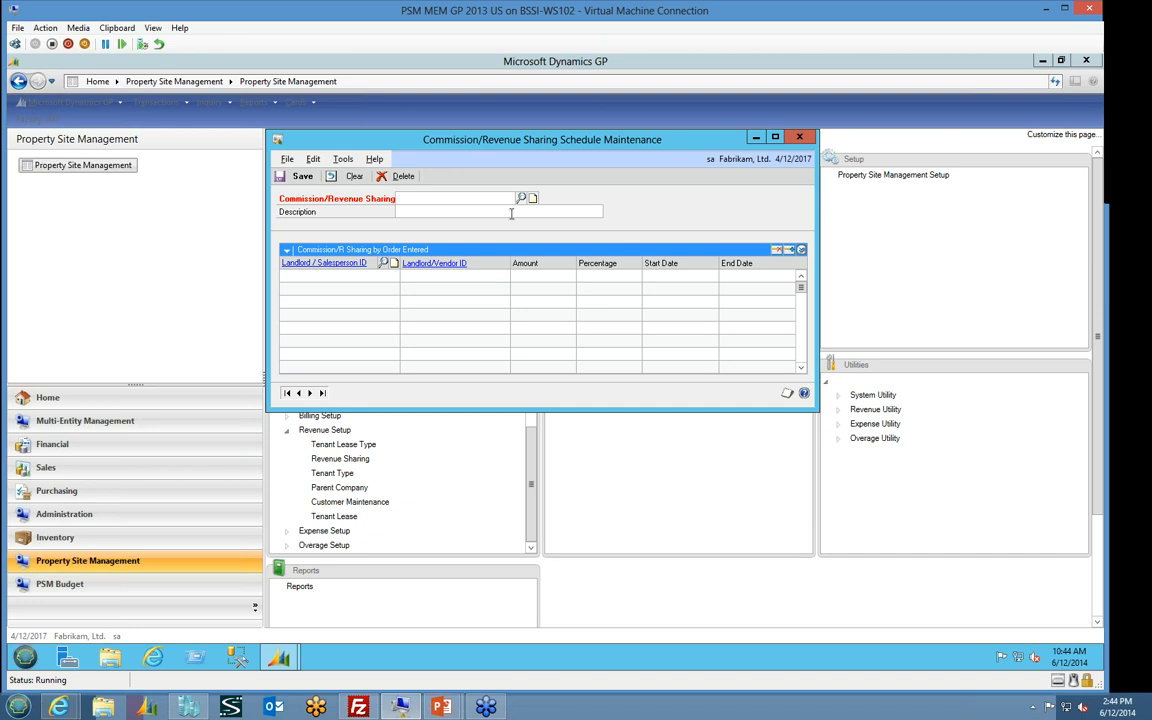
click(522, 199)
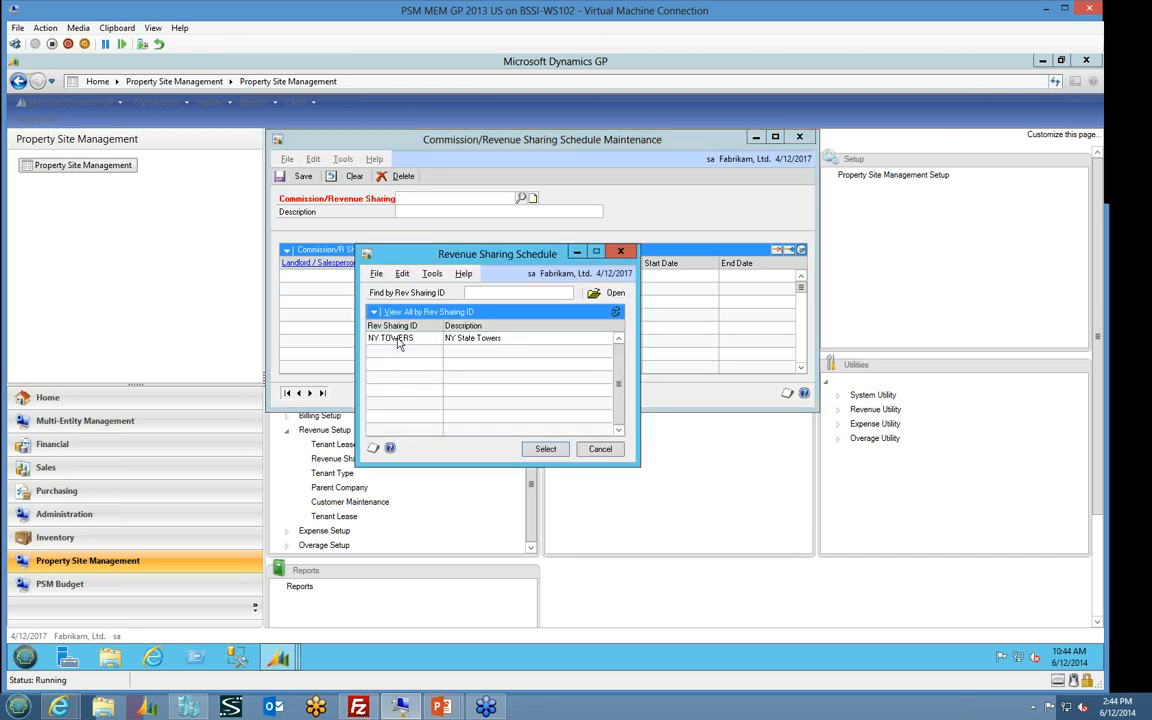
click(392, 338)
click(541, 450)
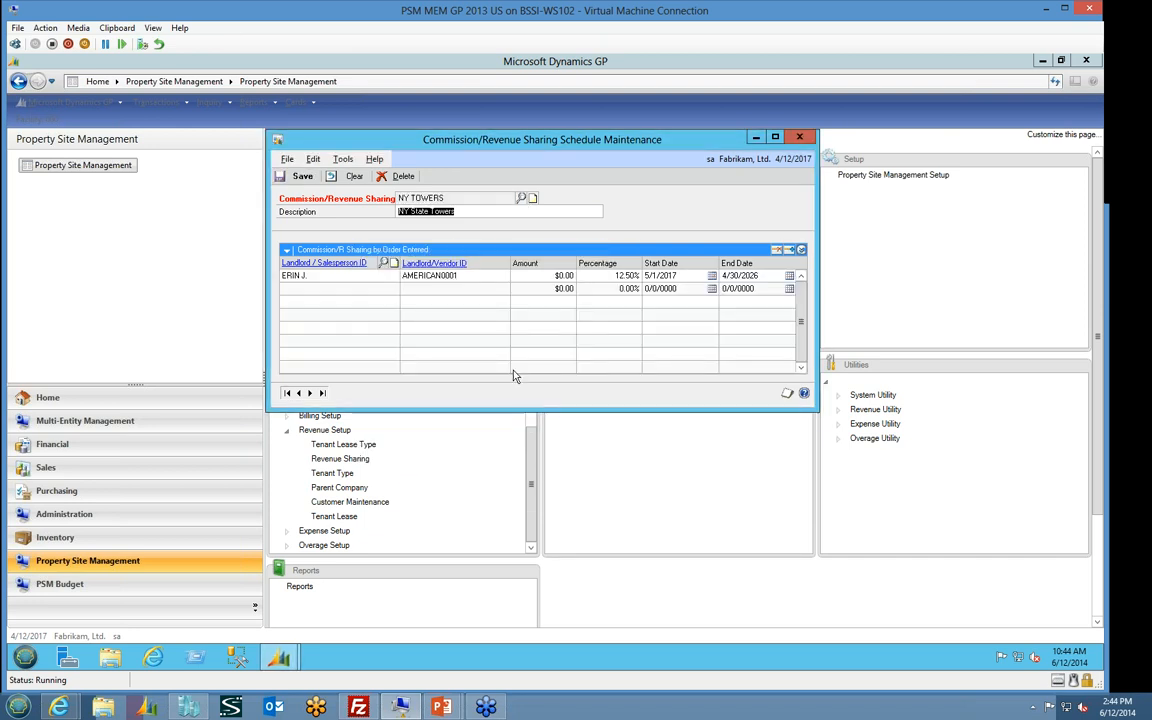
Examine the limit details and available limit types of the landlord line in the NY TOWERS schedule, then close the schedule
drag(399, 211, 458, 211)
click(801, 250)
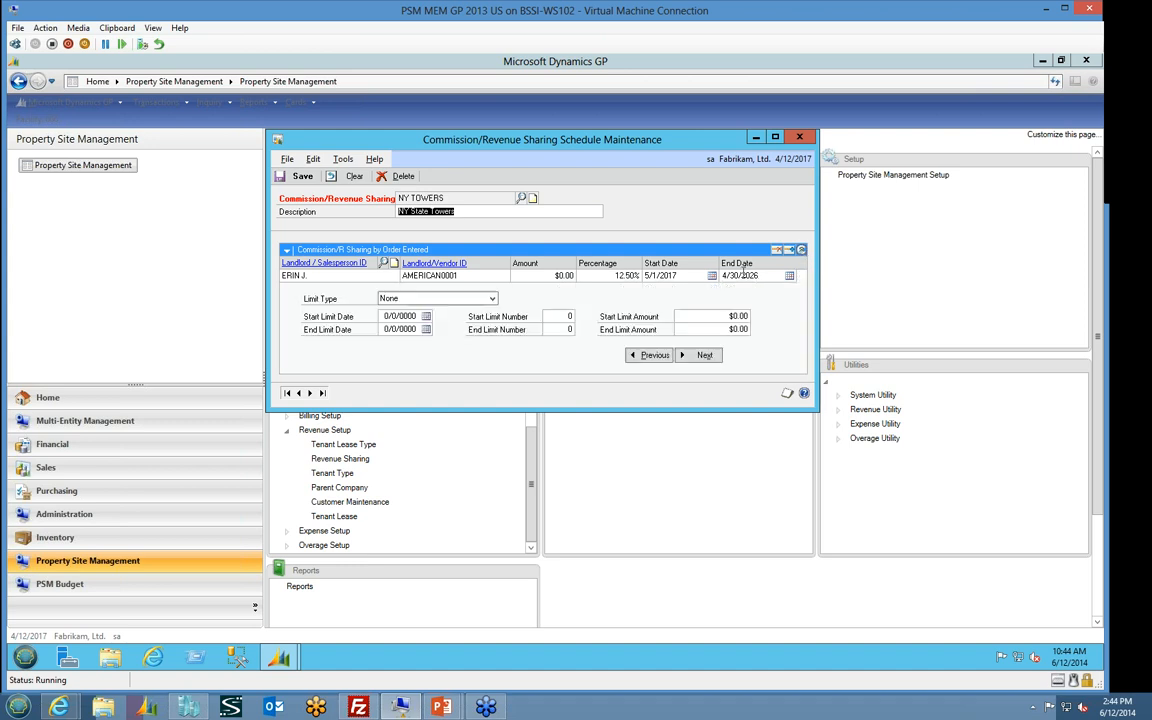
click(492, 299)
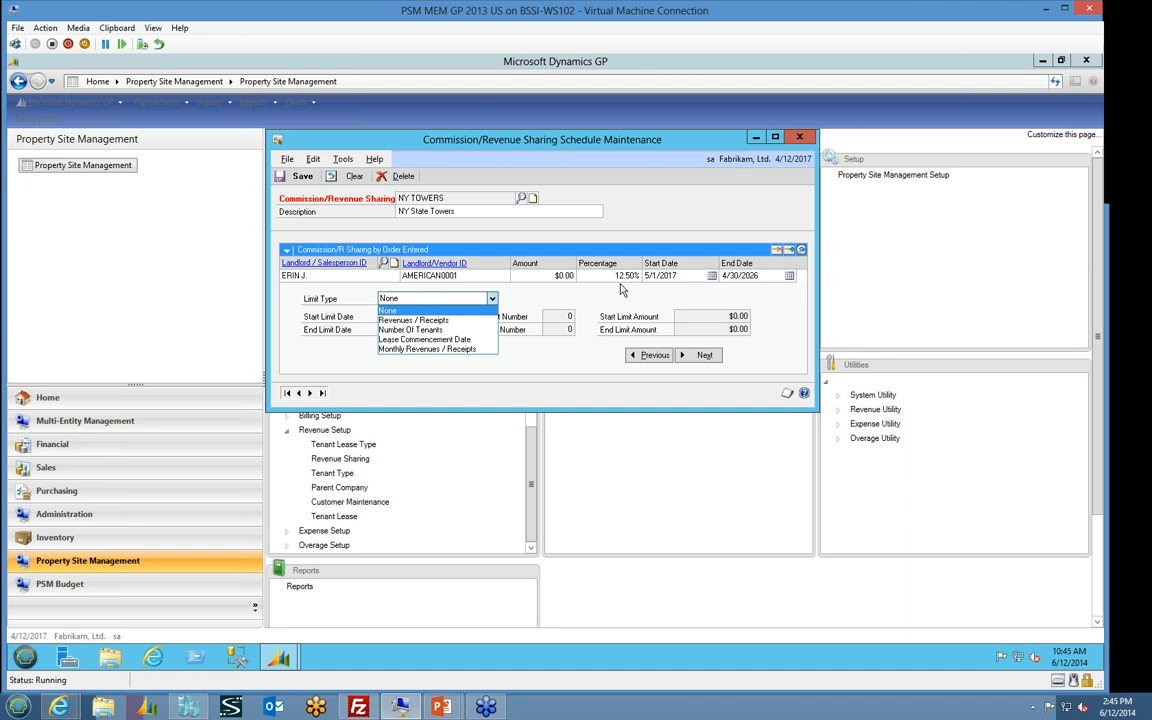
click(601, 307)
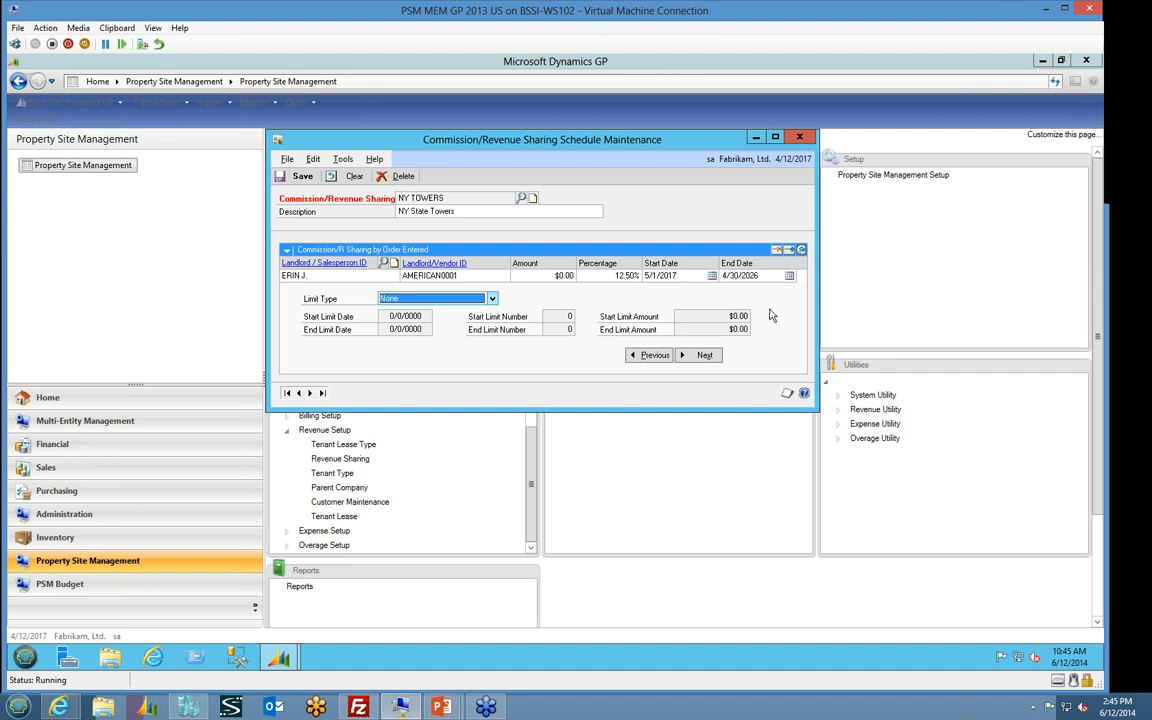
click(801, 250)
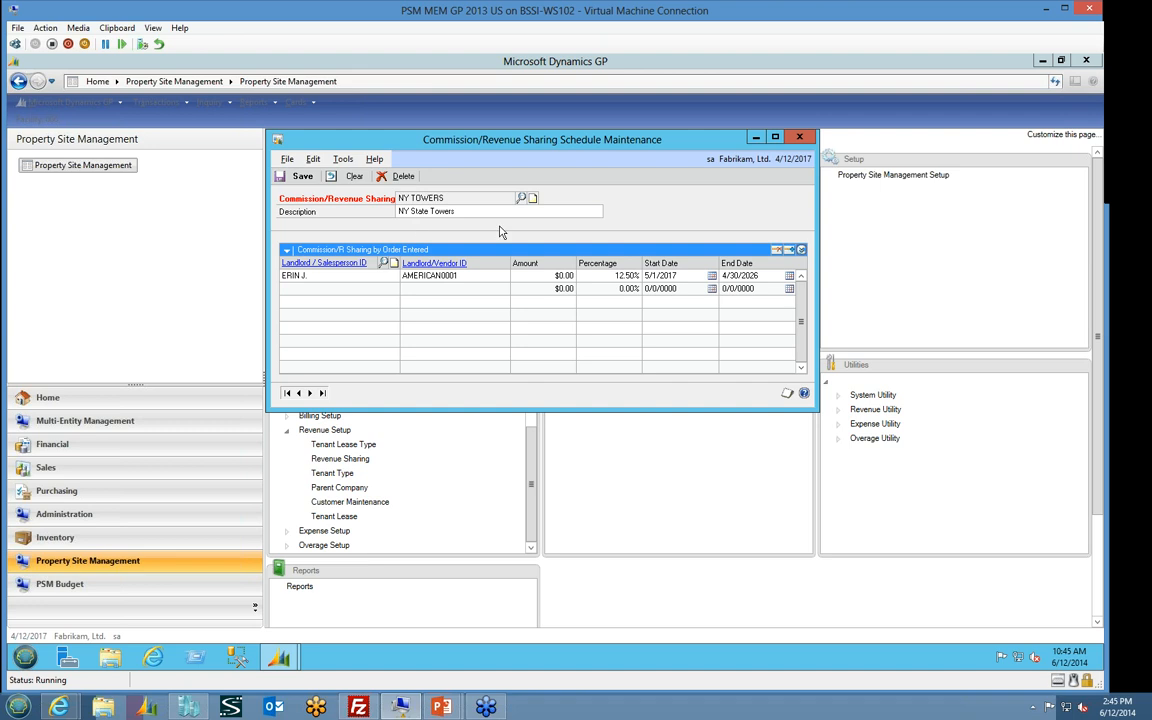
click(797, 139)
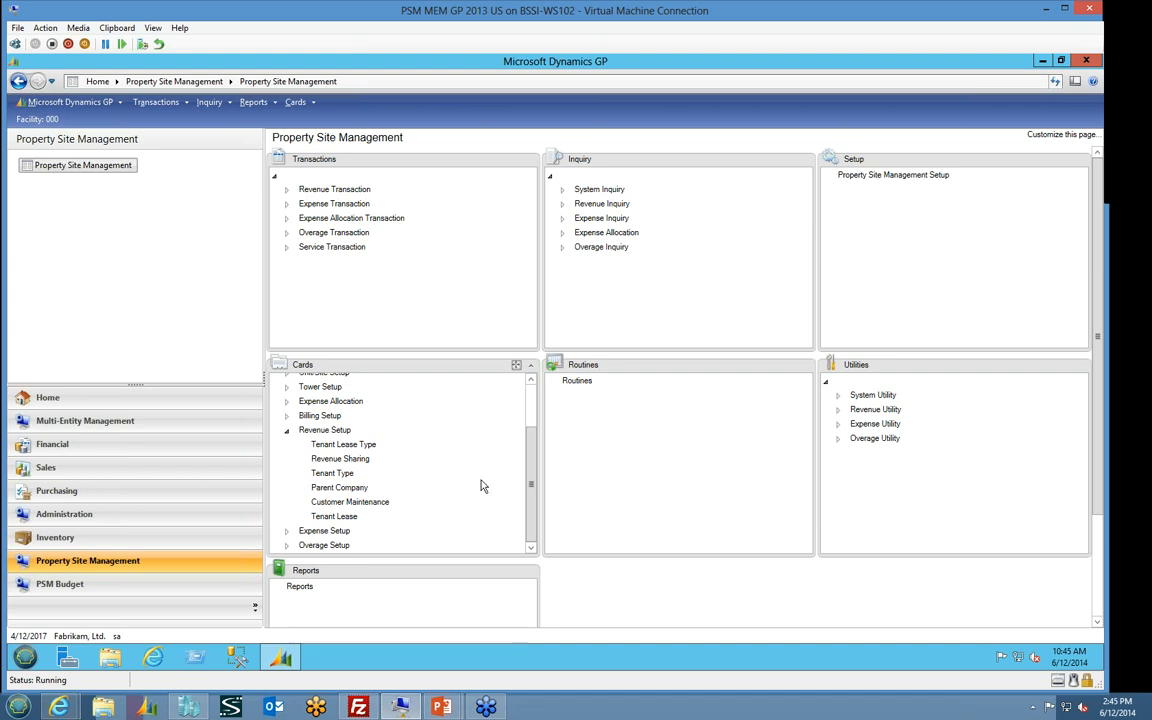
Load the active Tower 1 ground lease of the NYSTATE portfolio from the Expense Setup cards
click(288, 532)
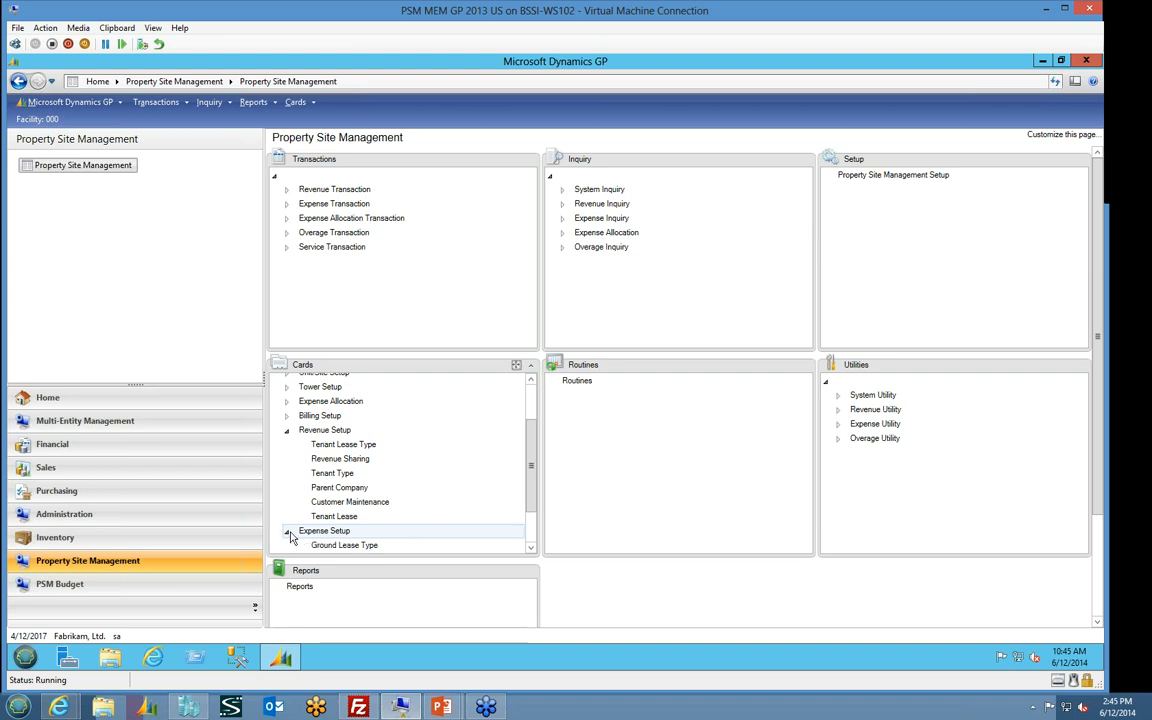
scroll(478, 445, down, 2)
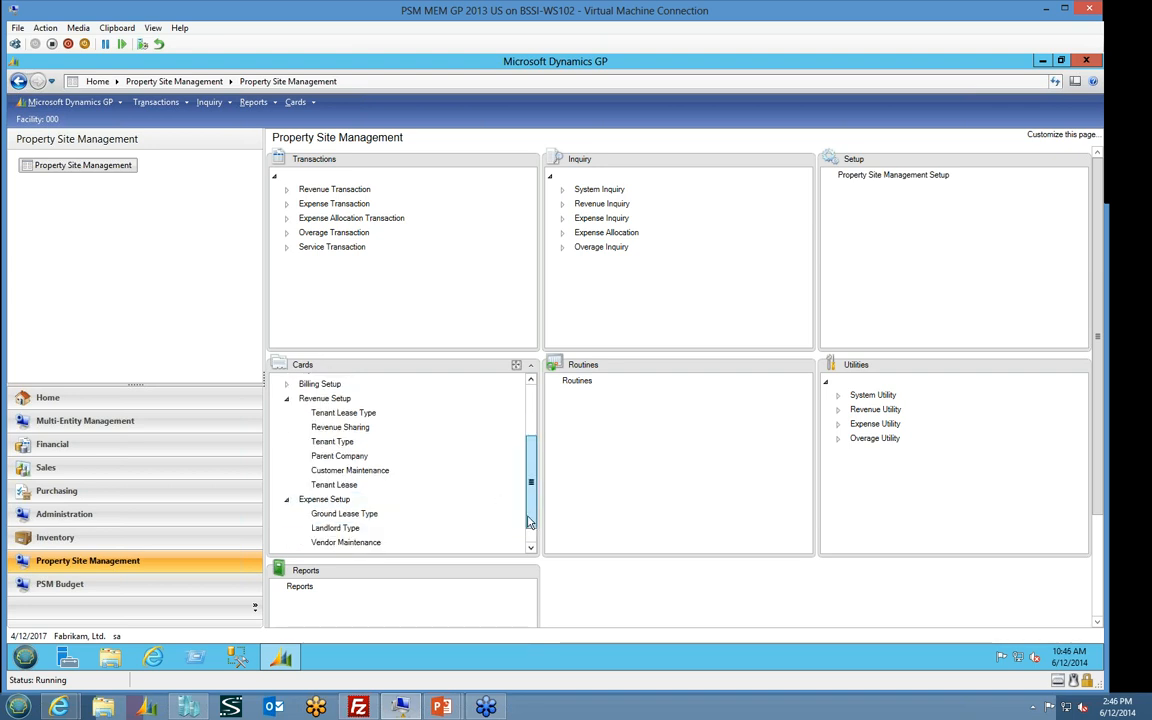
click(435, 528)
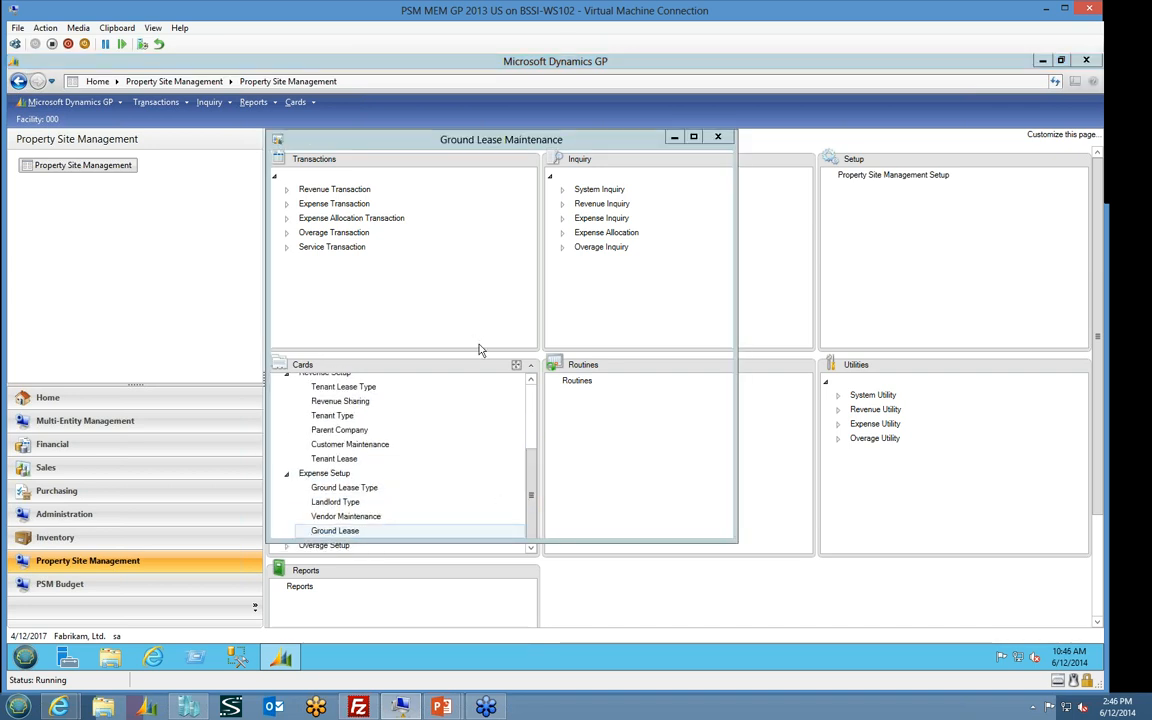
click(468, 238)
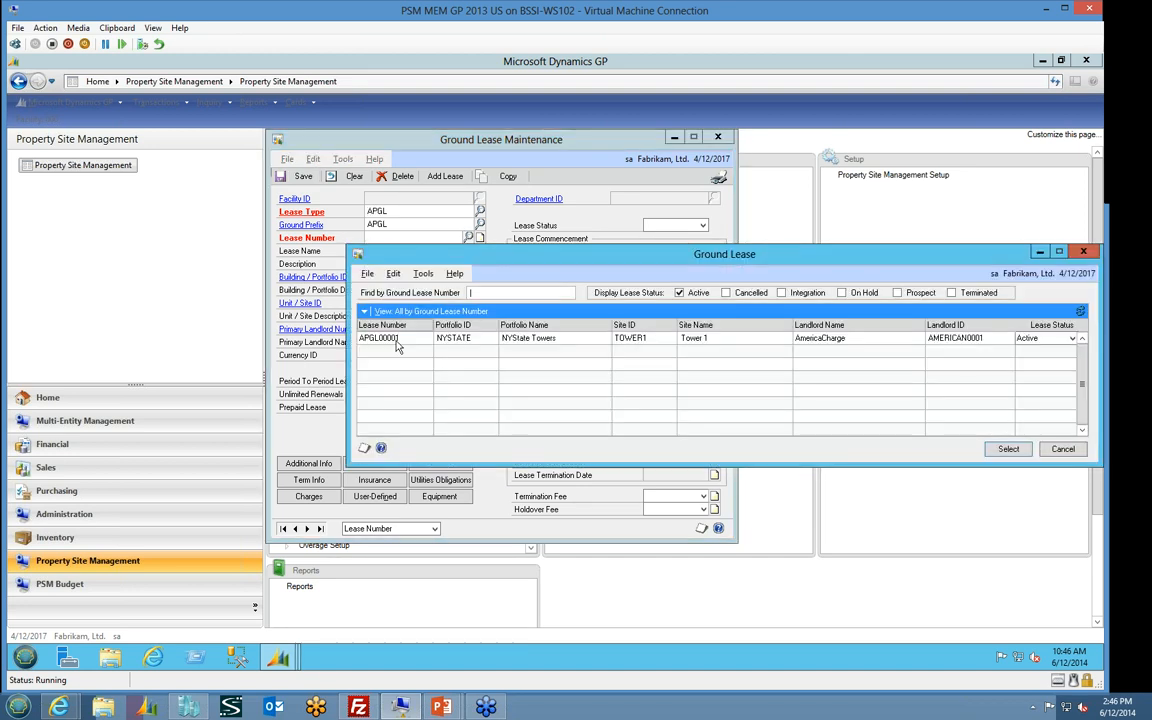
double_click(397, 338)
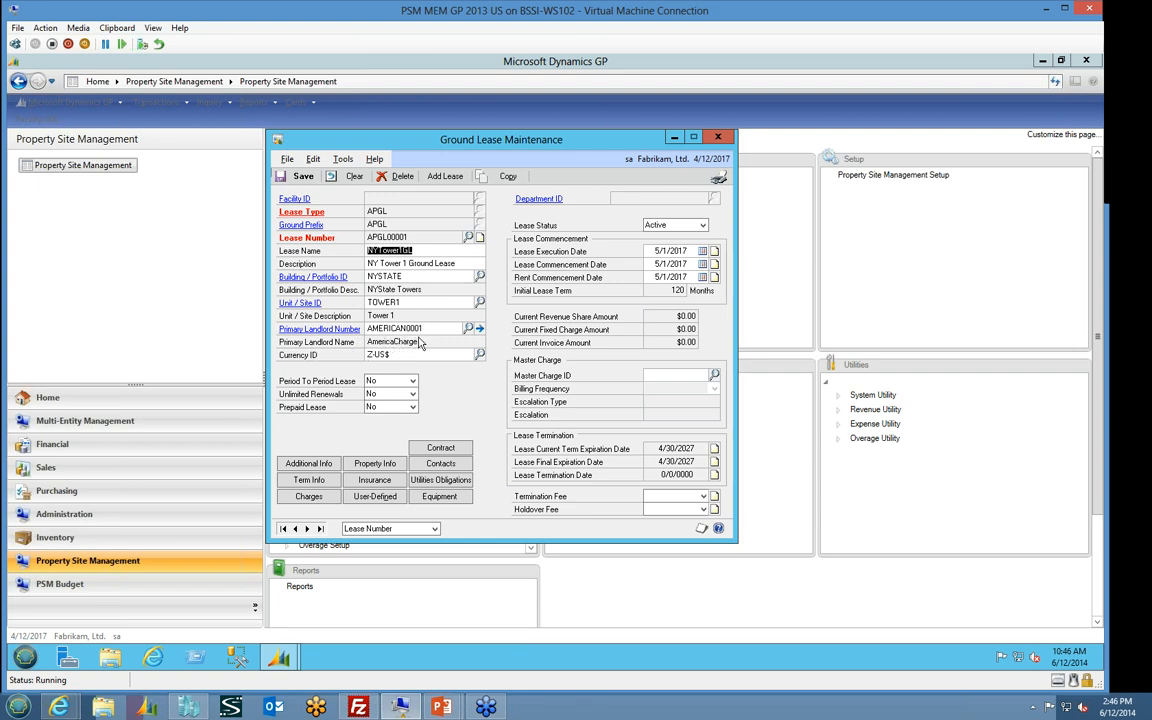
Look through the vendors available as primary landlord, and view the current landlord's vendor record
click(468, 328)
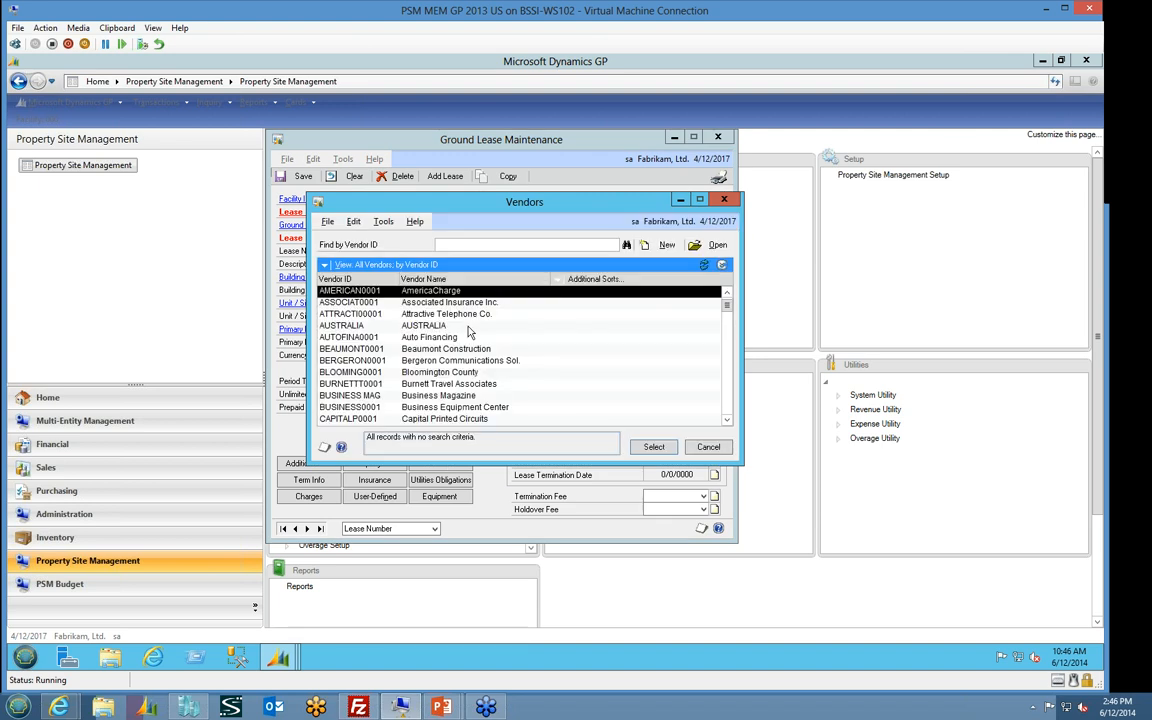
click(697, 450)
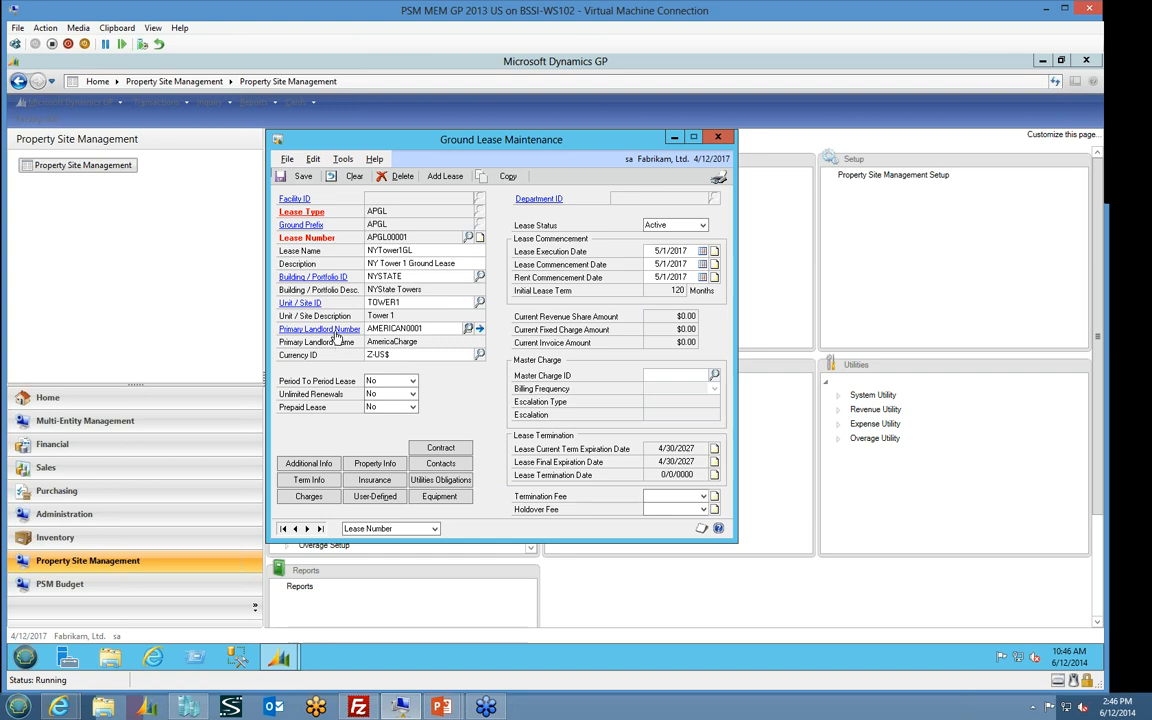
click(336, 333)
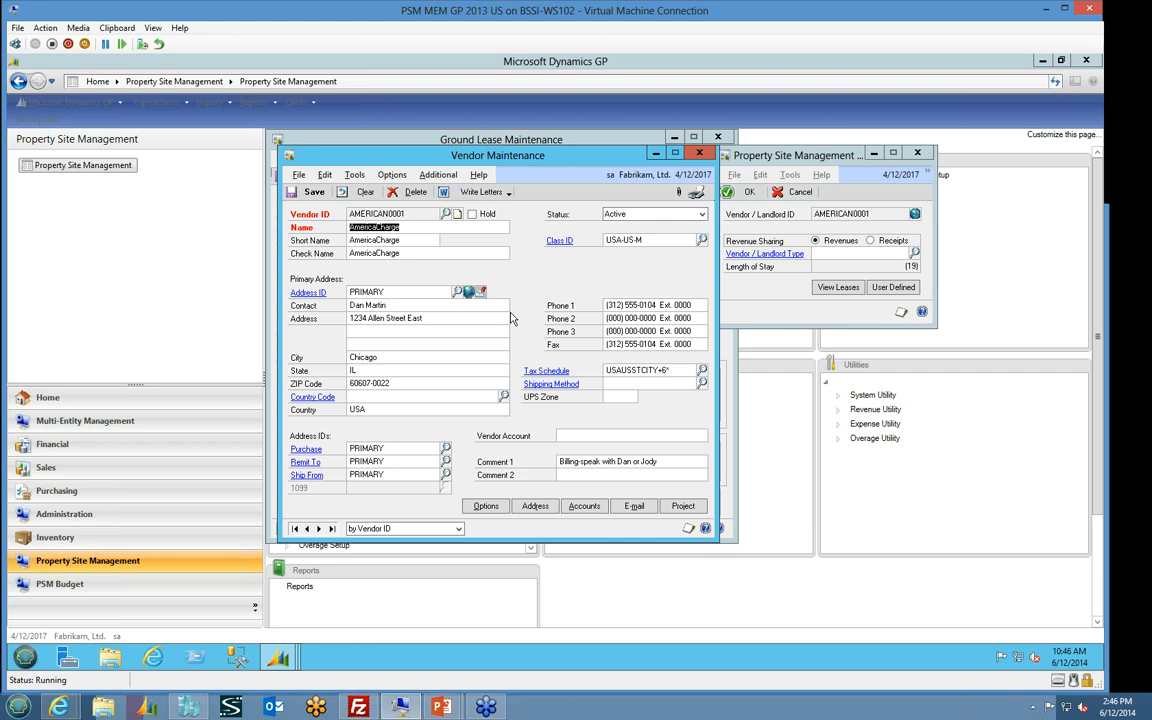
click(700, 156)
Open the NYSTATE portfolio record from the ground lease and check the origin options for its equipment lines
click(322, 277)
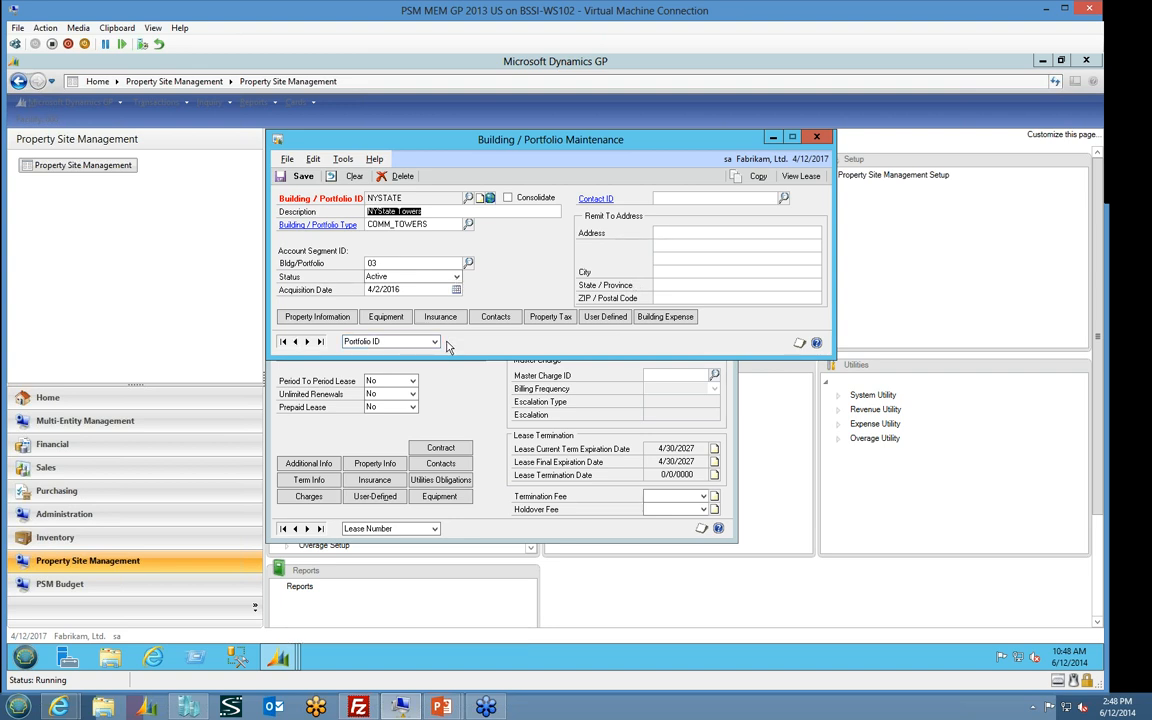
click(388, 317)
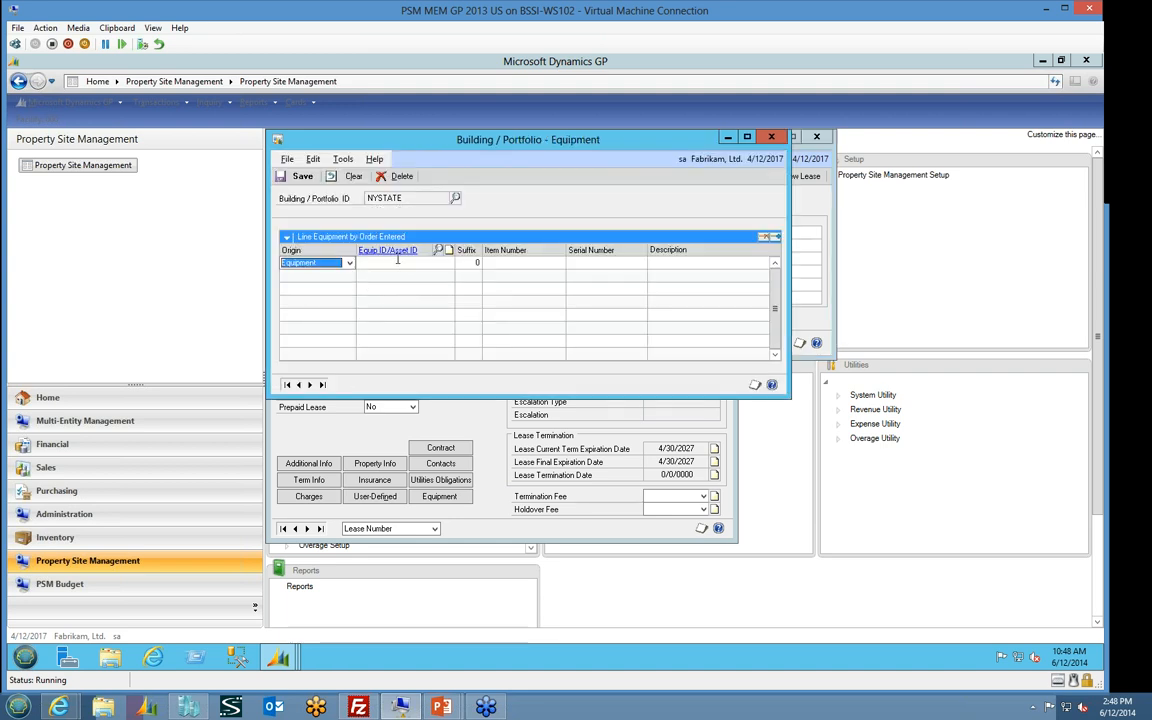
click(349, 264)
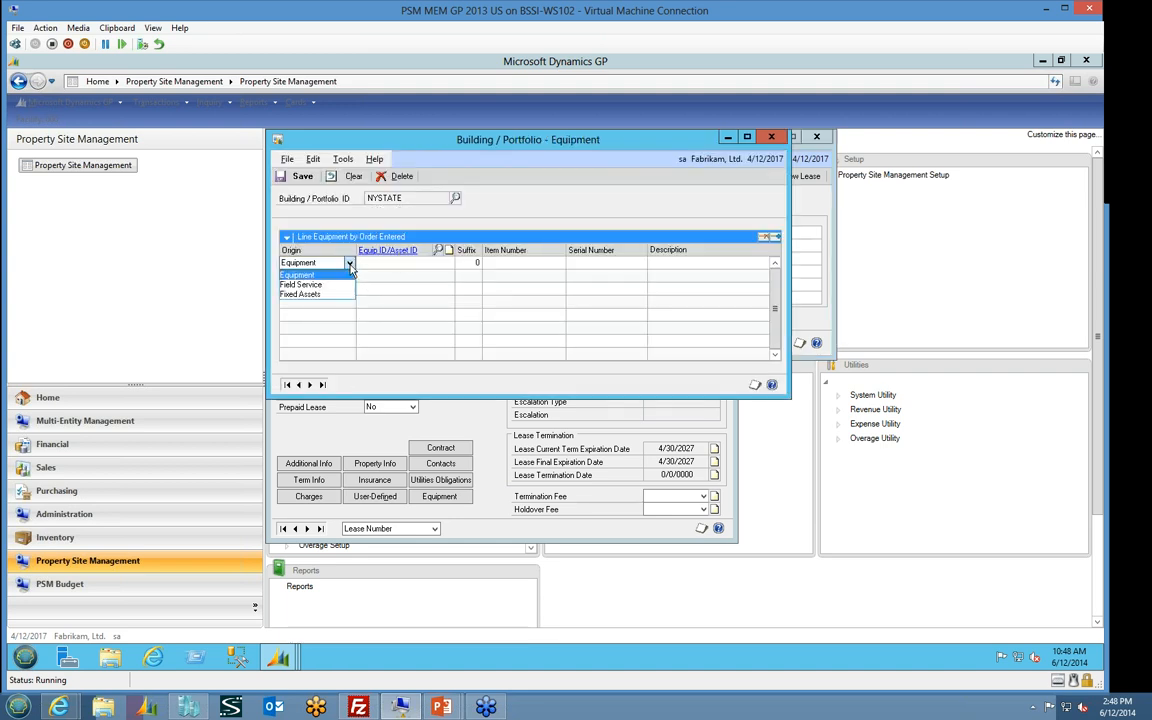
click(350, 270)
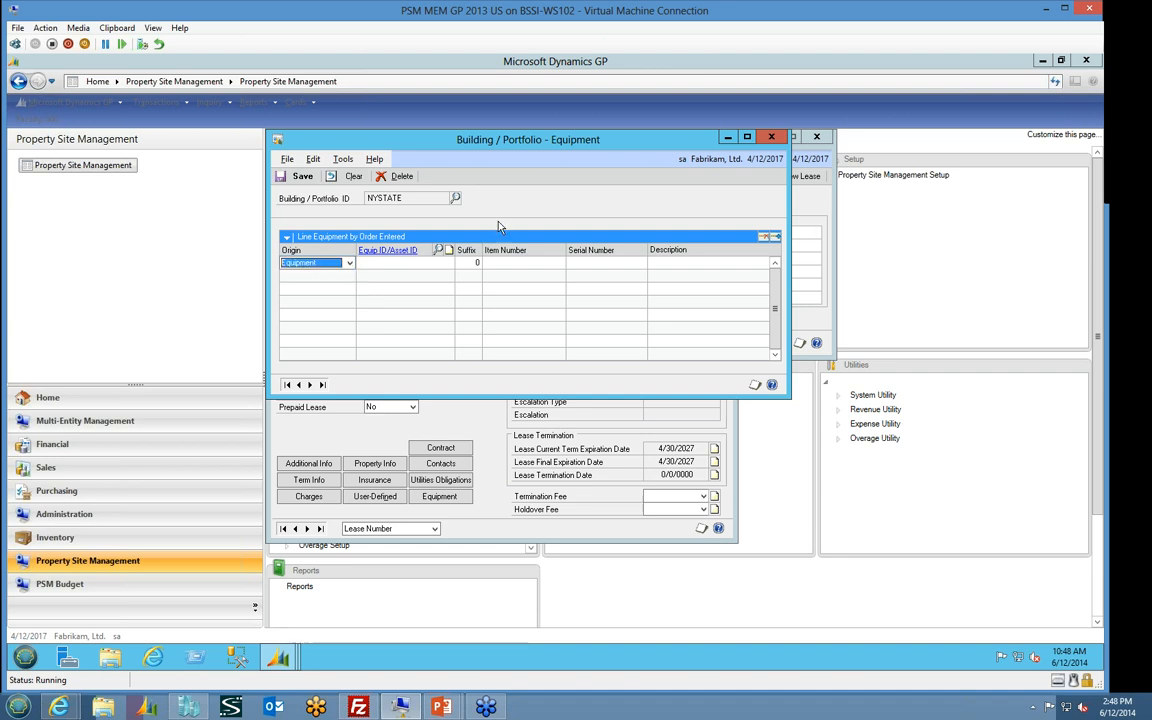
click(770, 137)
View the NYSTATE portfolio's insurance and user-defined information, then return to the ground lease
click(406, 463)
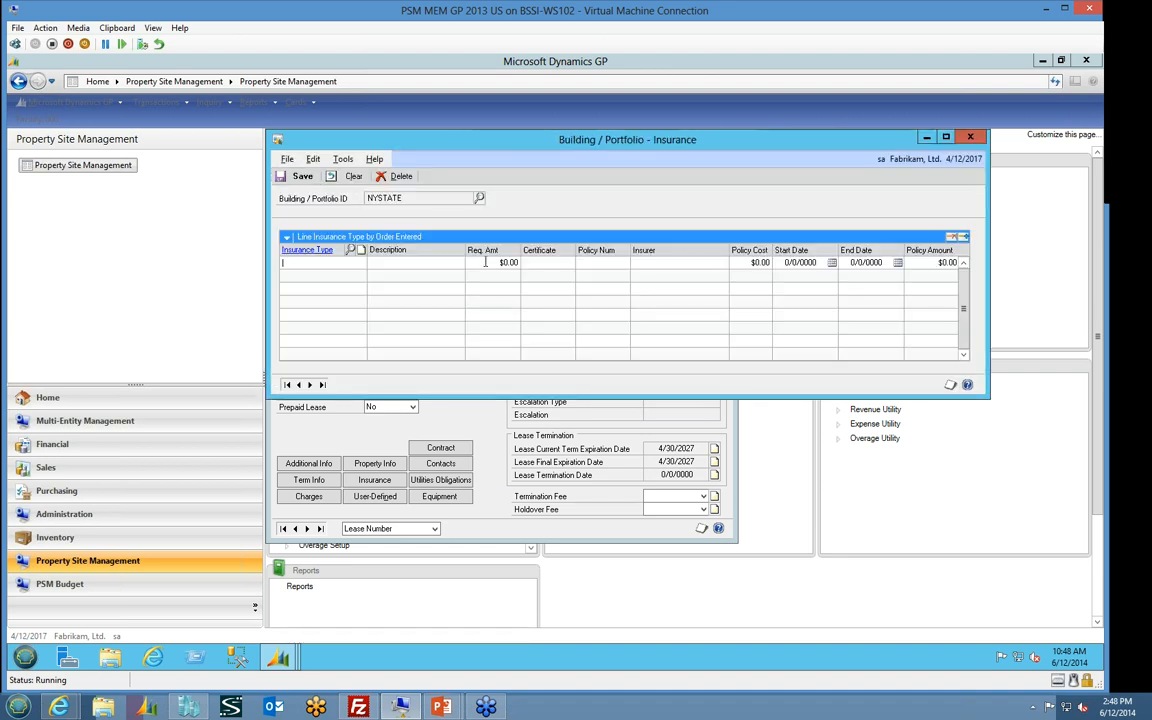
click(970, 137)
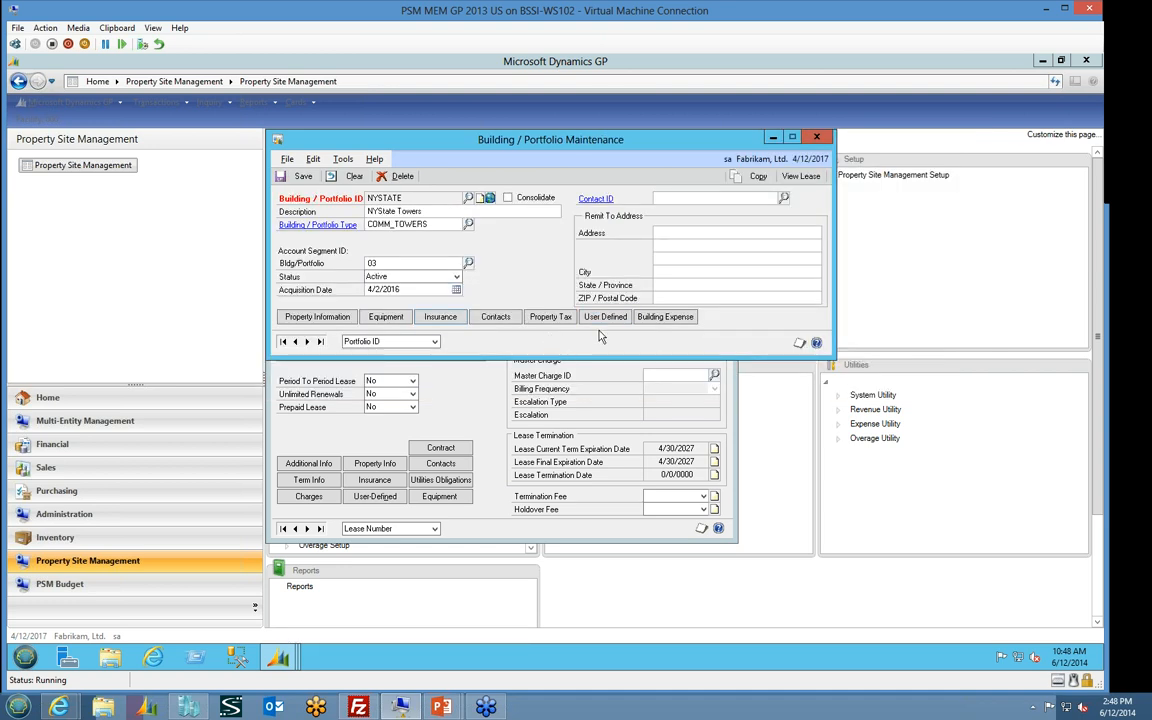
click(605, 318)
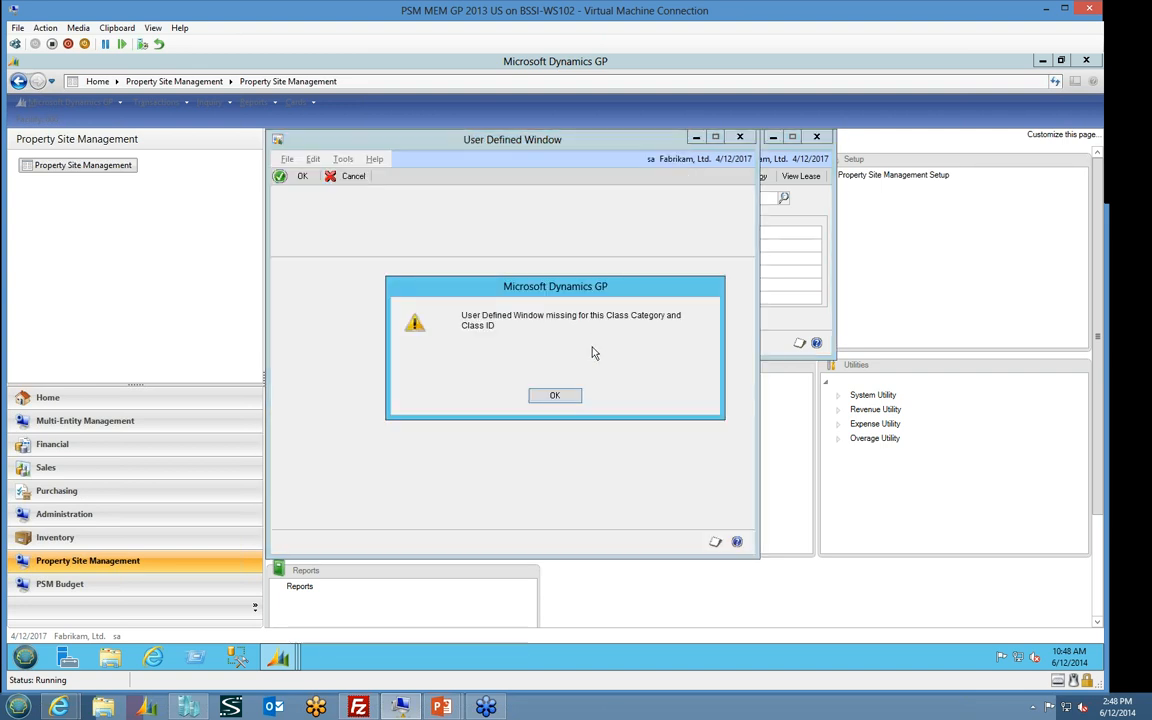
click(555, 395)
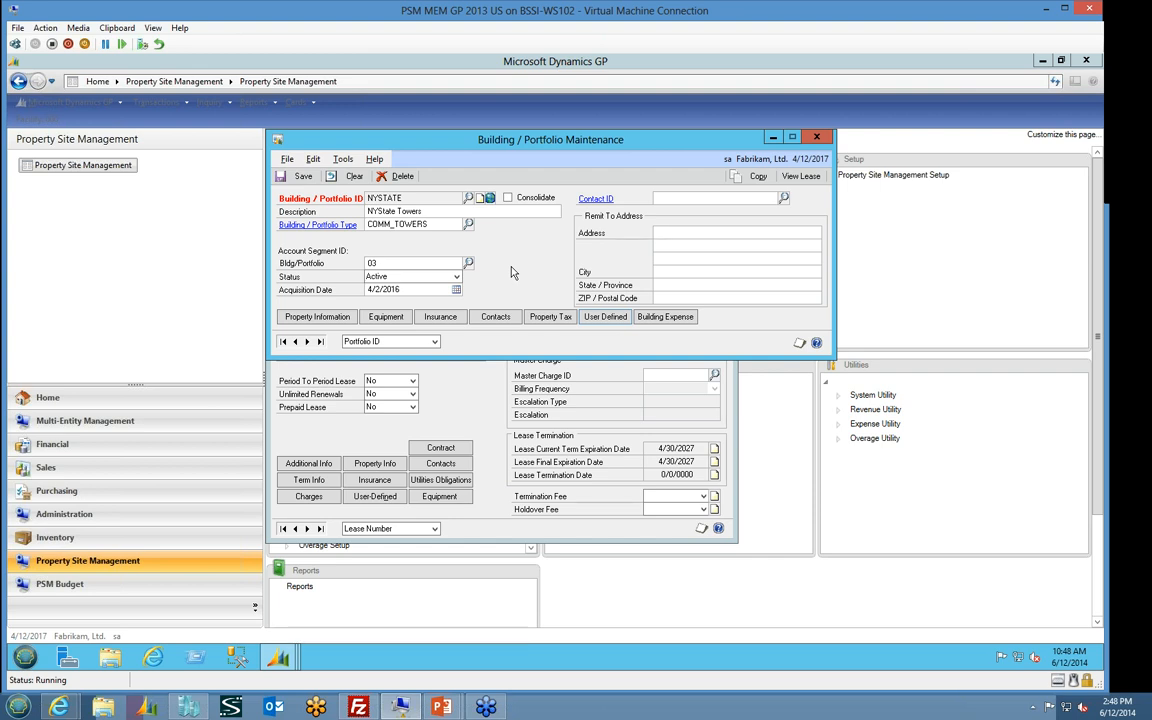
click(826, 141)
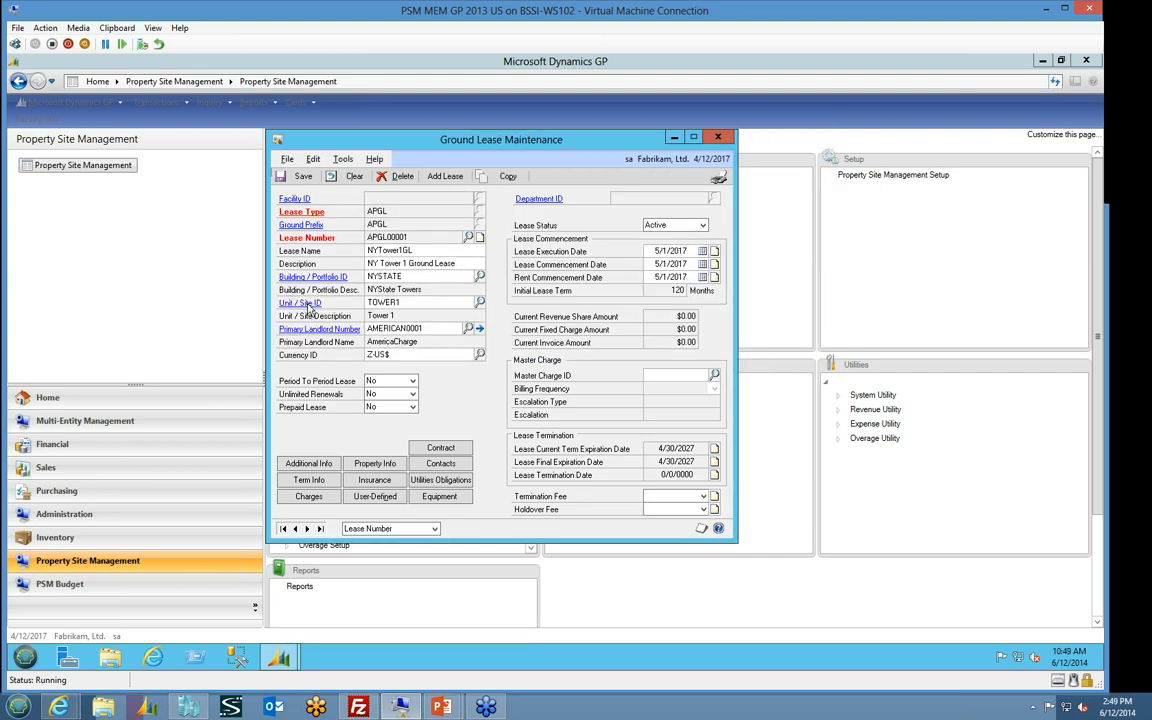
Open the TOWER1 site record from the ground lease and review its additional capacity, space and tower information
click(281, 278)
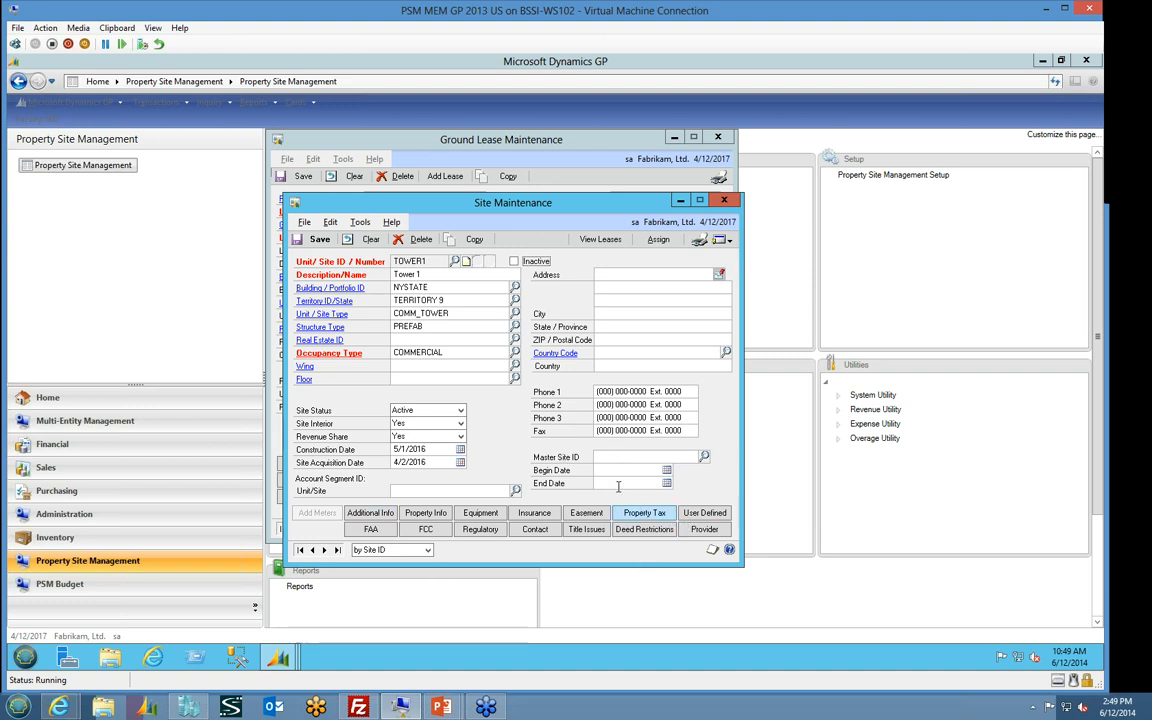
click(372, 508)
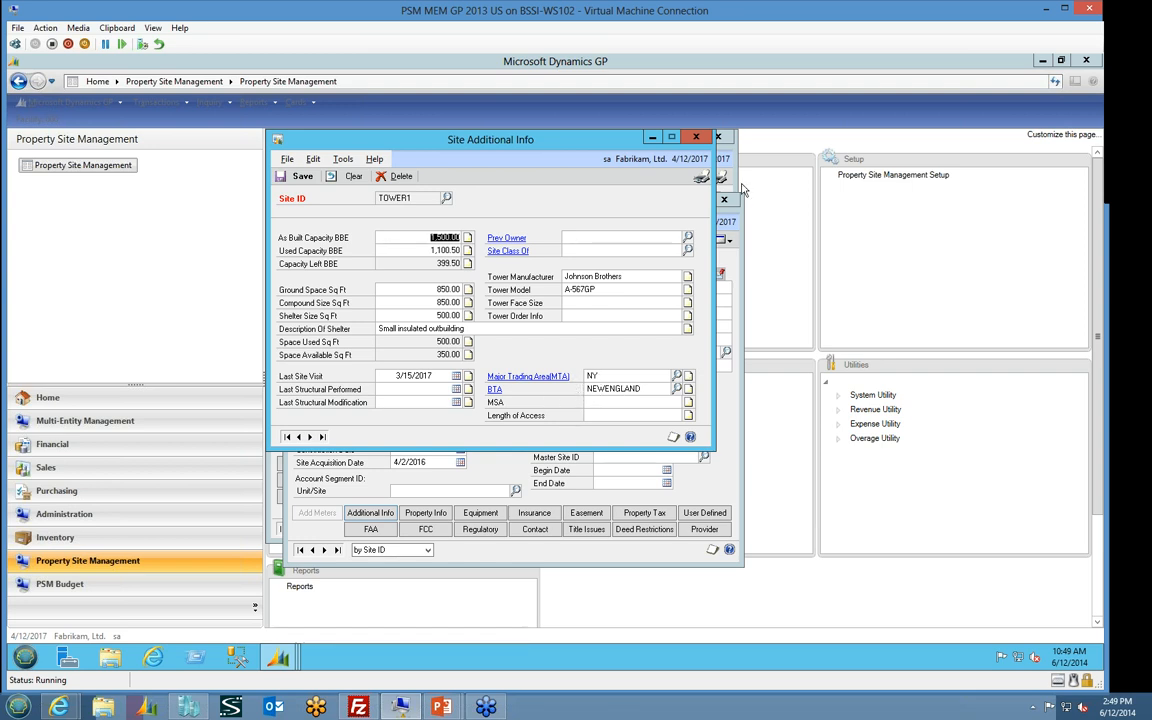
click(698, 137)
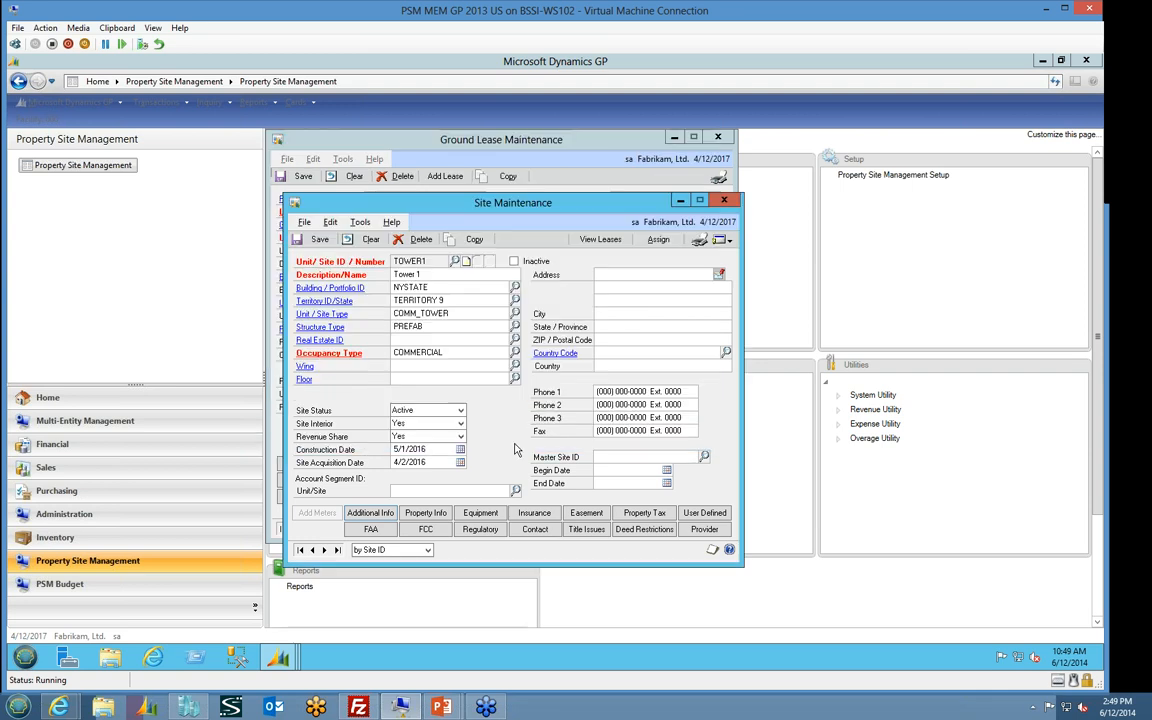
Review the FAA study and FCC registration information for the TOWER1 site
click(370, 529)
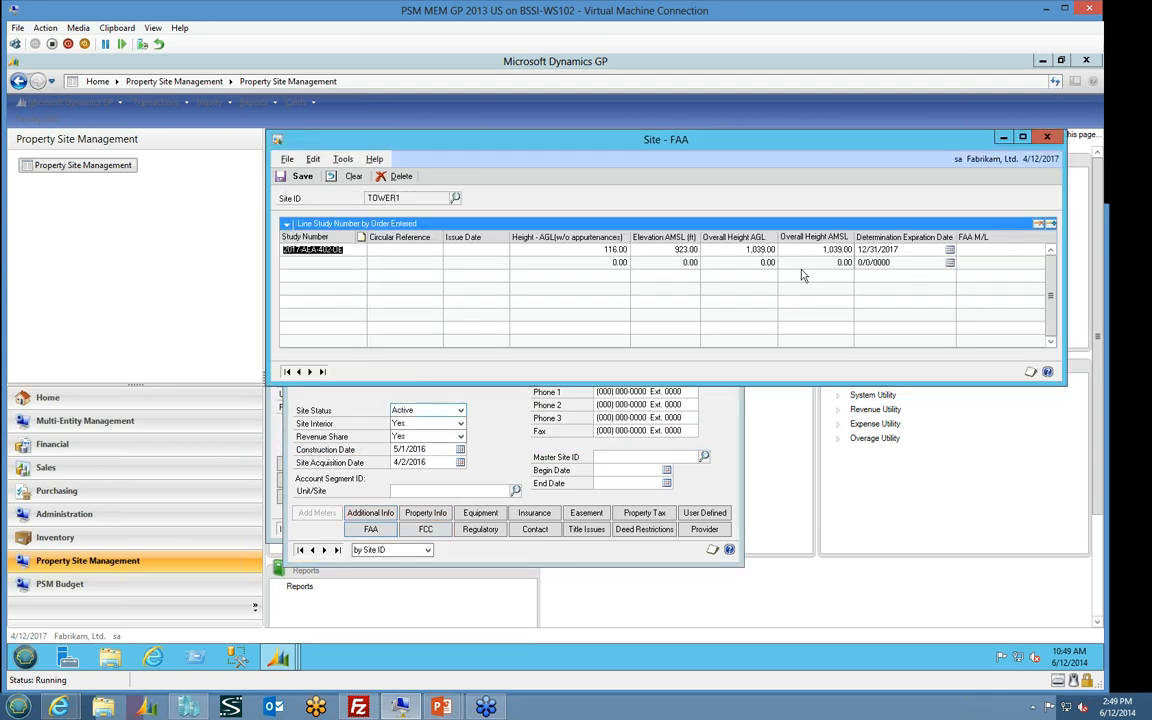
click(397, 251)
click(1048, 138)
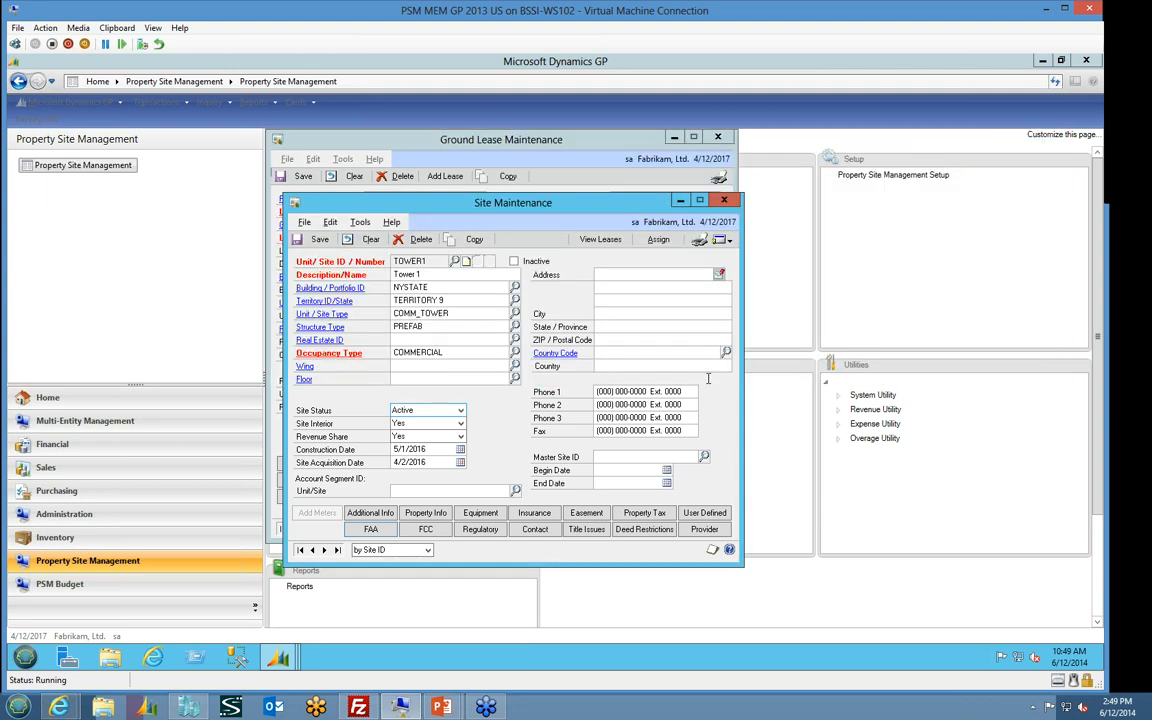
click(427, 532)
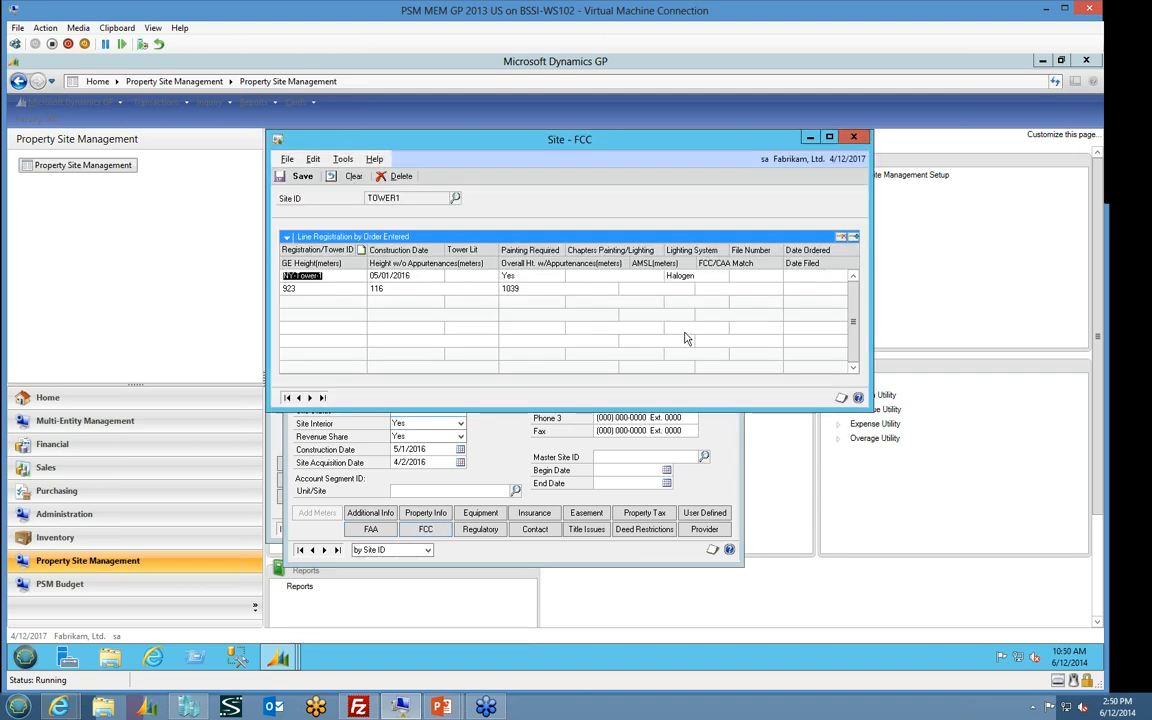
click(856, 138)
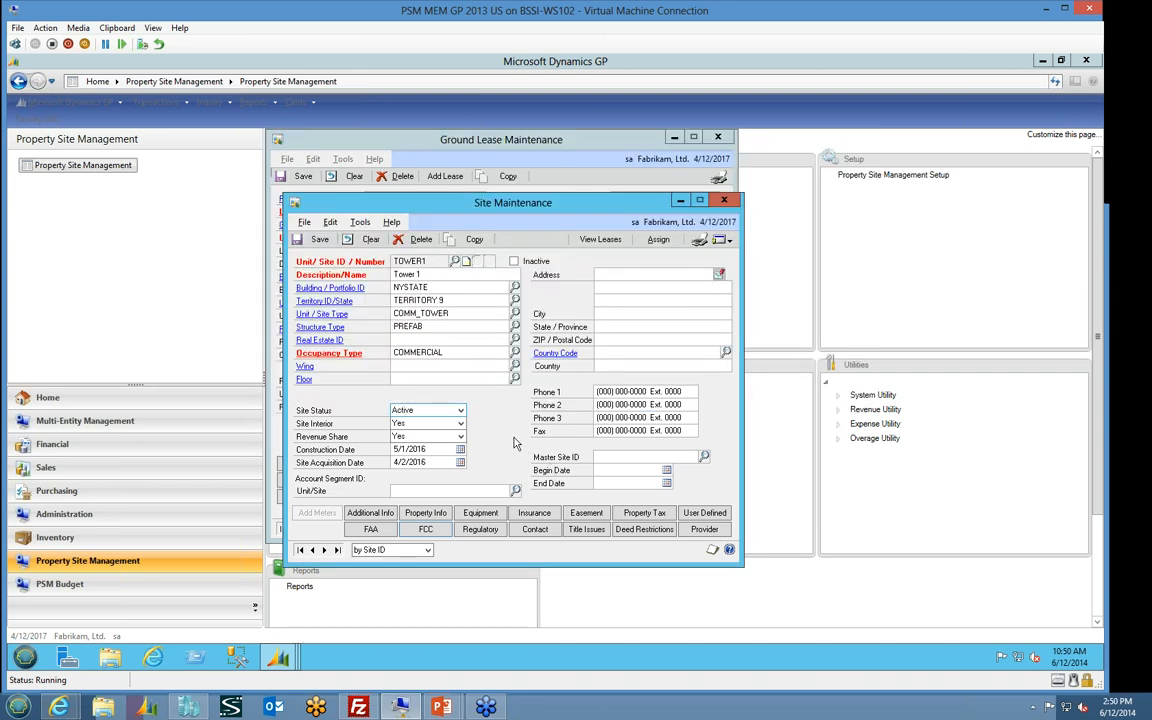
Review the property information and regulatory details of the TOWER1 site
click(425, 512)
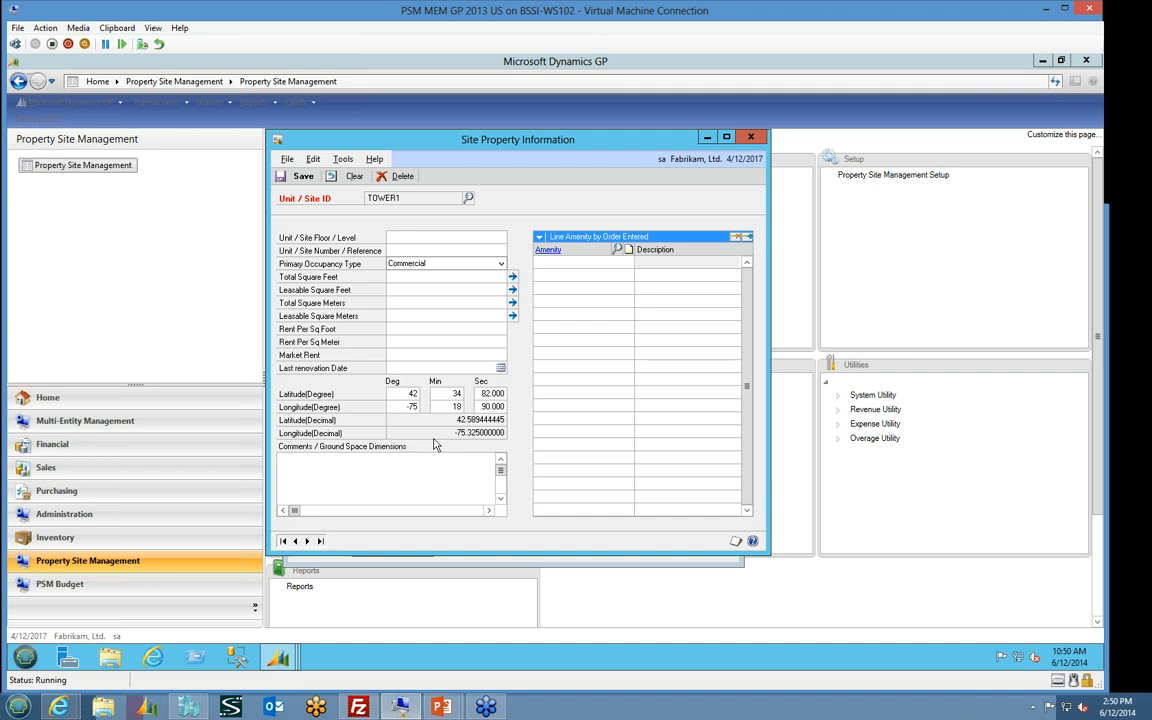
click(747, 141)
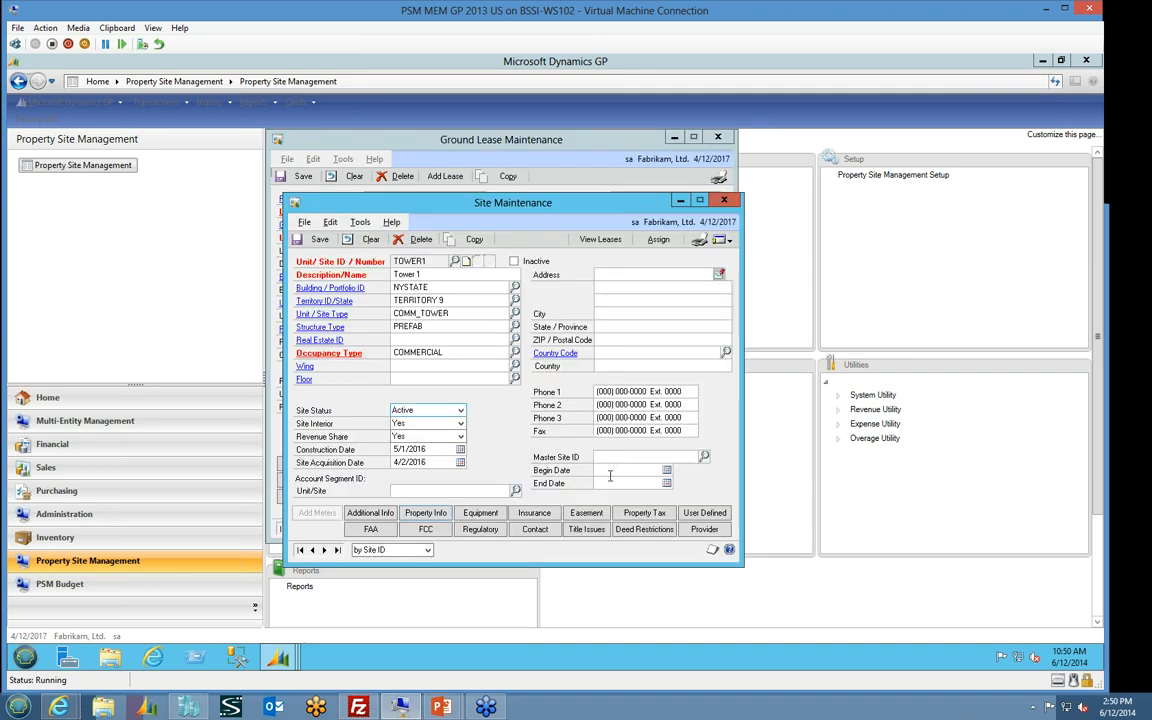
click(480, 530)
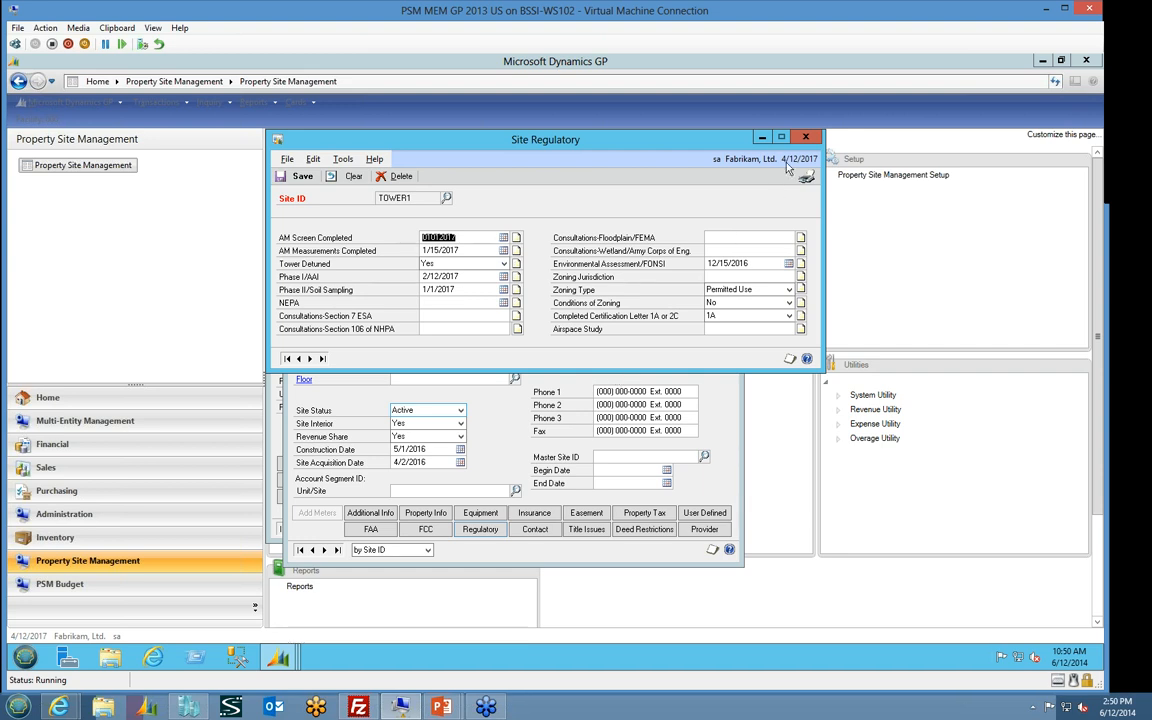
click(811, 137)
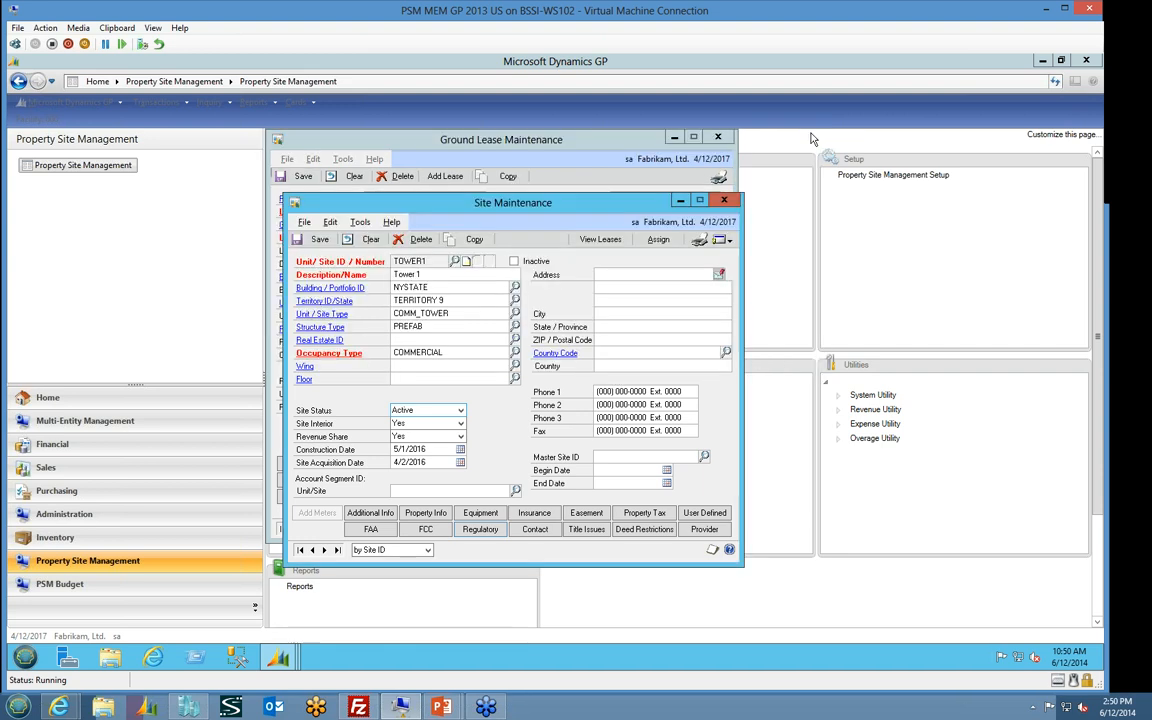
Return to the ground lease and view the note attached to its lease number
click(734, 203)
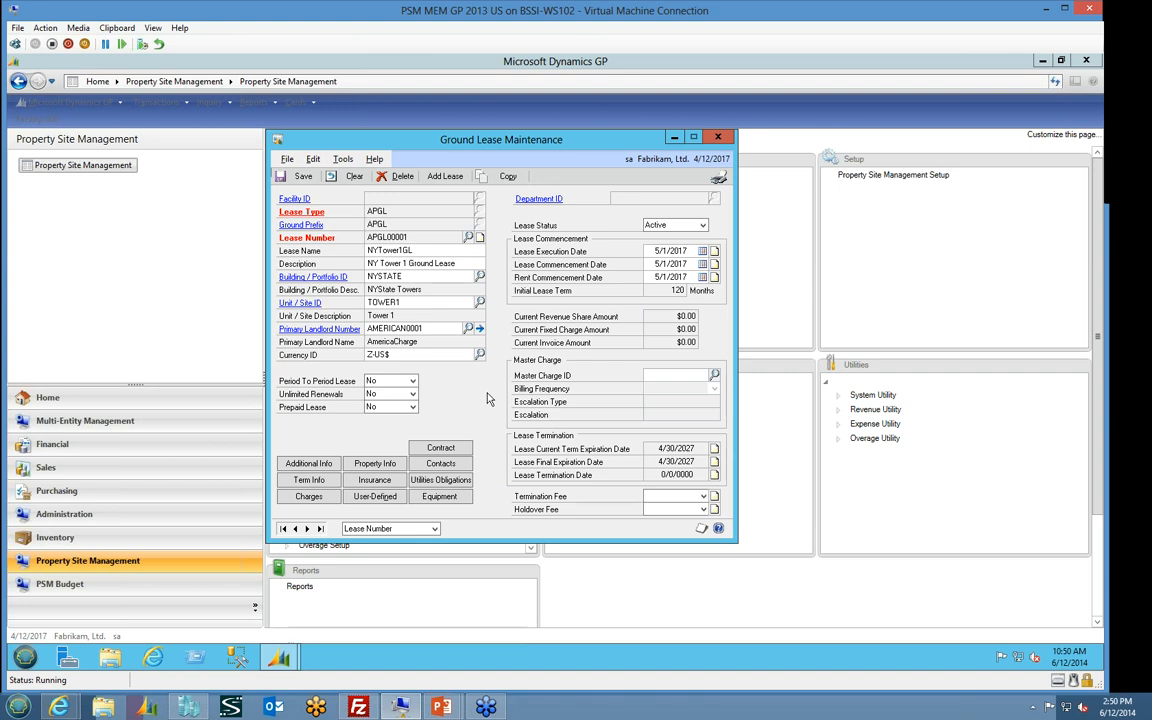
click(481, 240)
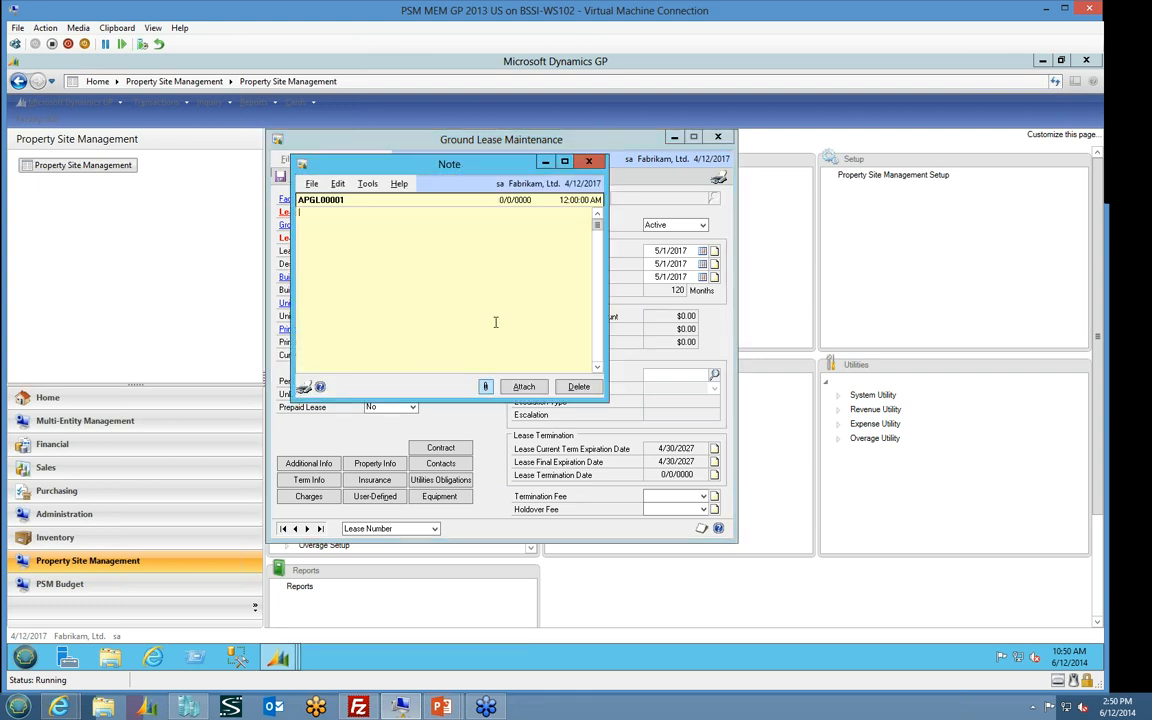
click(589, 161)
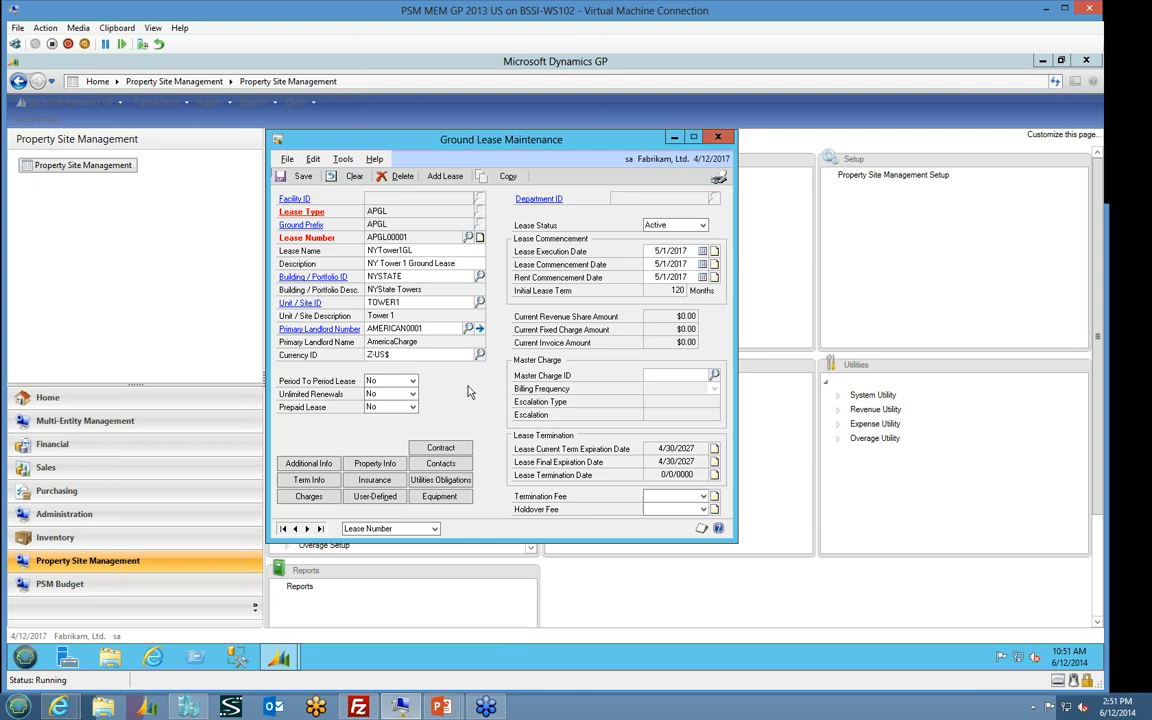
Open the ground lease's charges and bring up the escalation schedule of the RENT charge
click(300, 496)
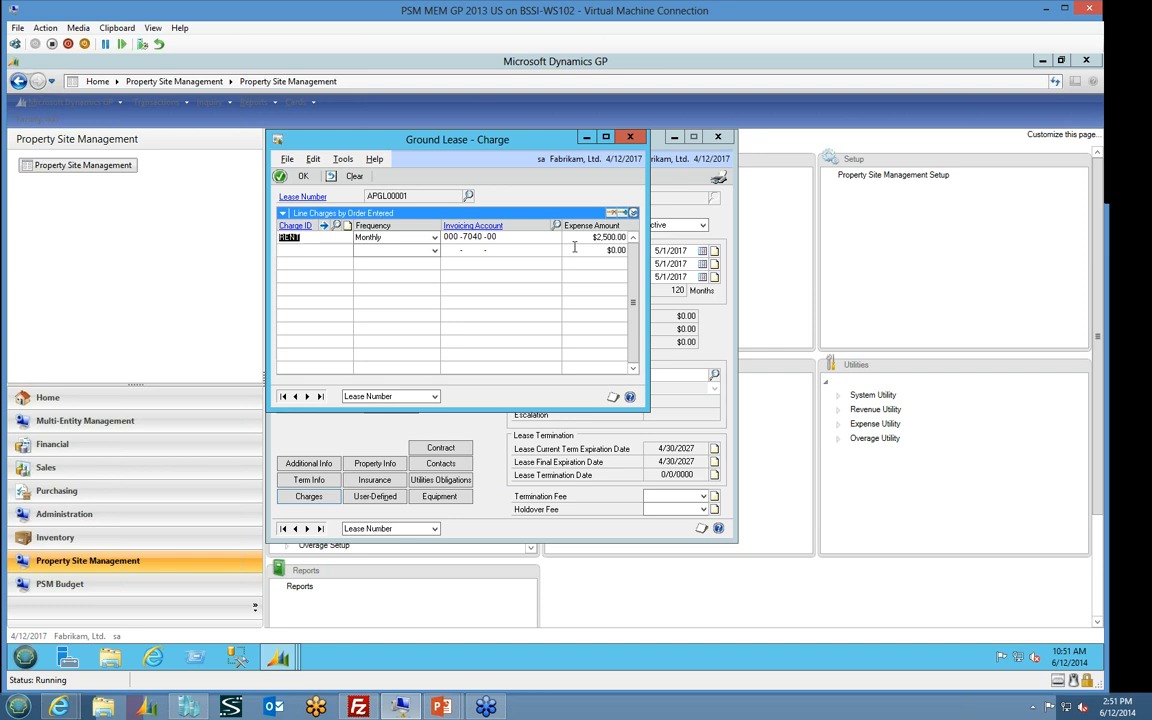
click(325, 226)
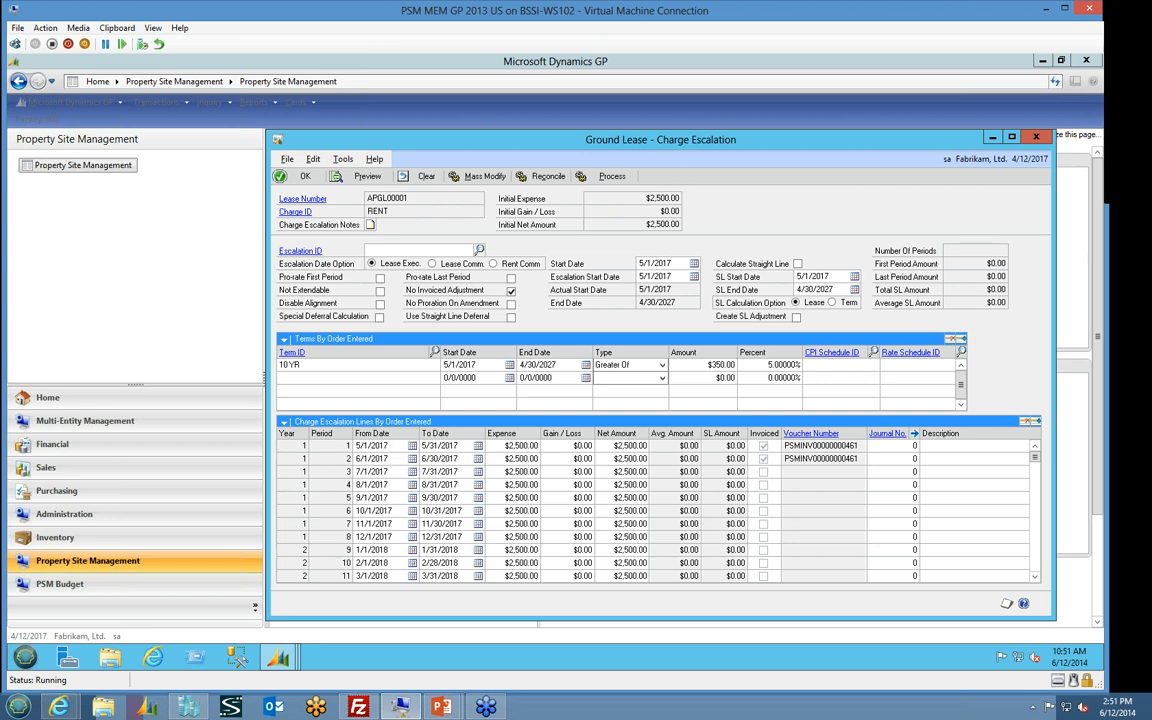
drag(682, 145, 613, 134)
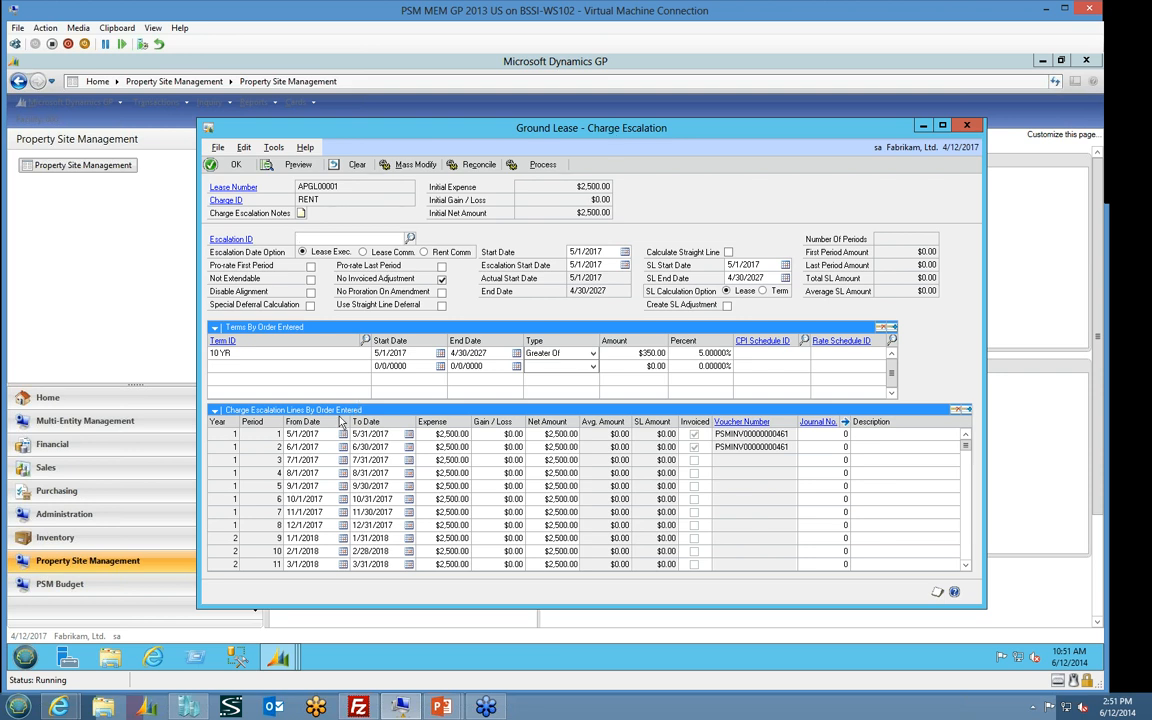
View the 10 YR term's definition and its escalation frequency options from the RENT charge escalation
click(246, 353)
click(231, 342)
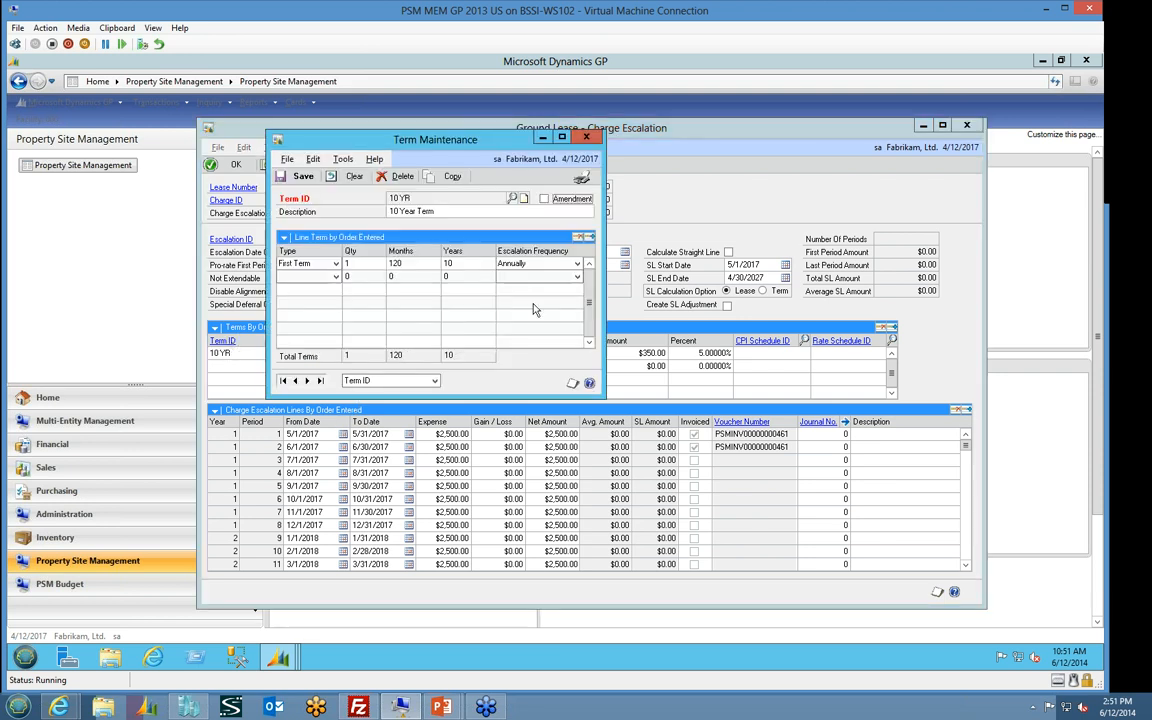
click(577, 263)
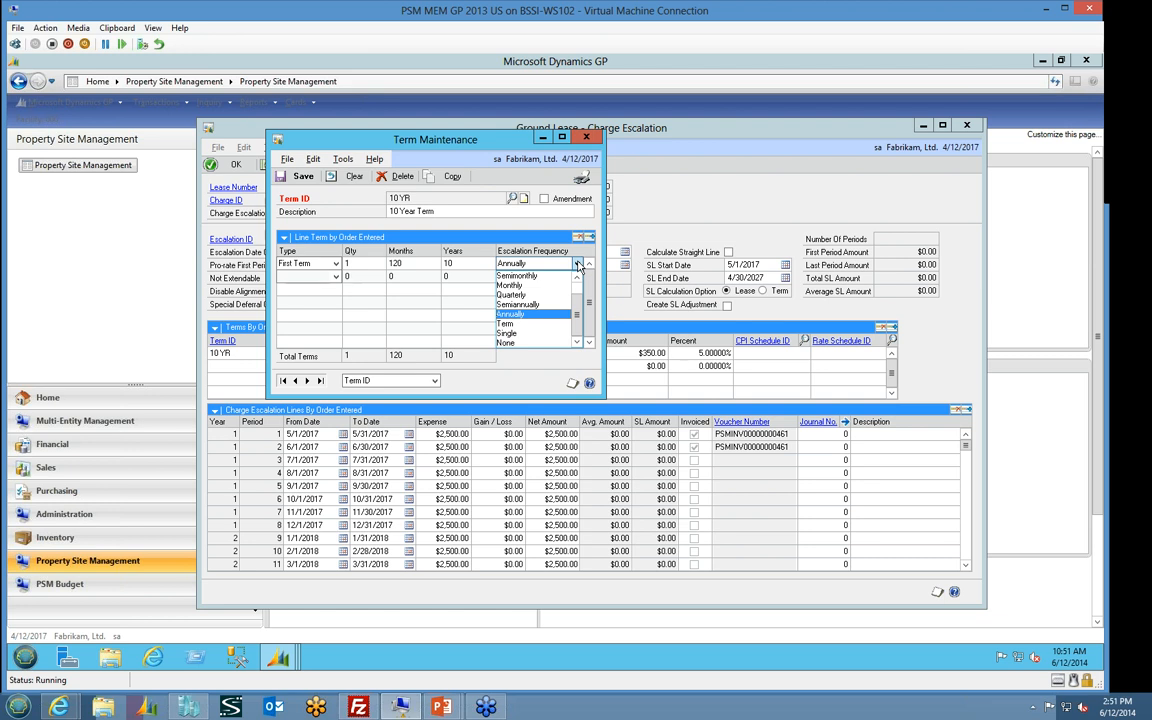
click(578, 265)
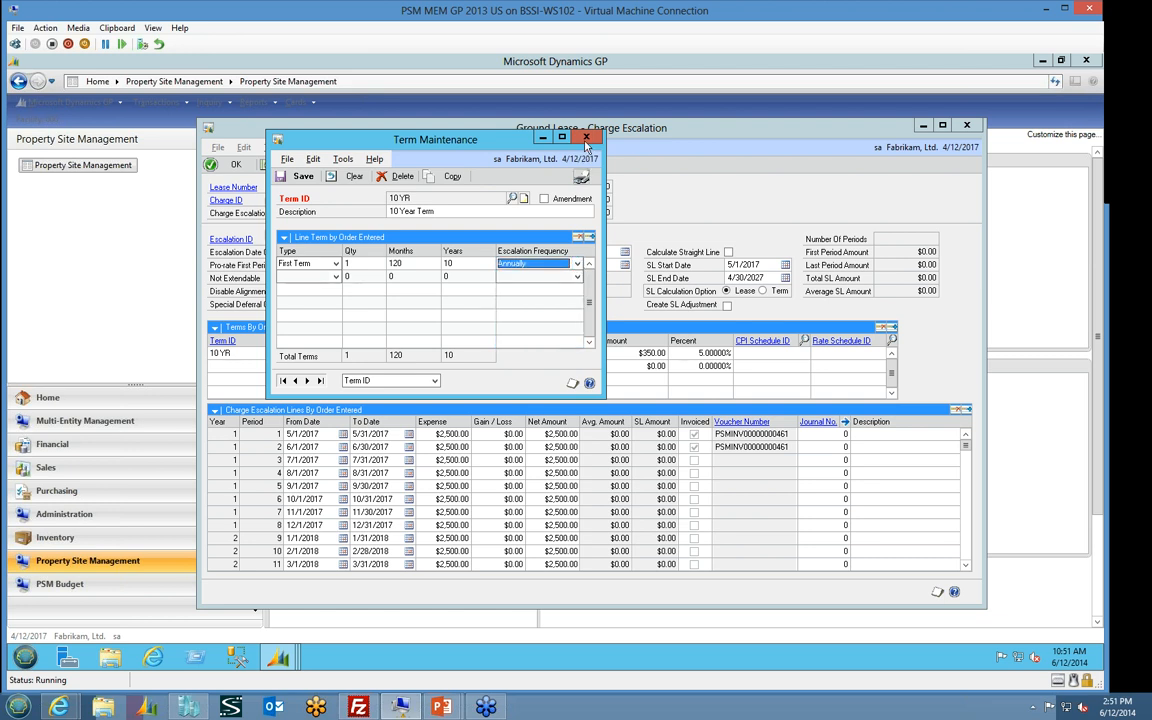
click(586, 143)
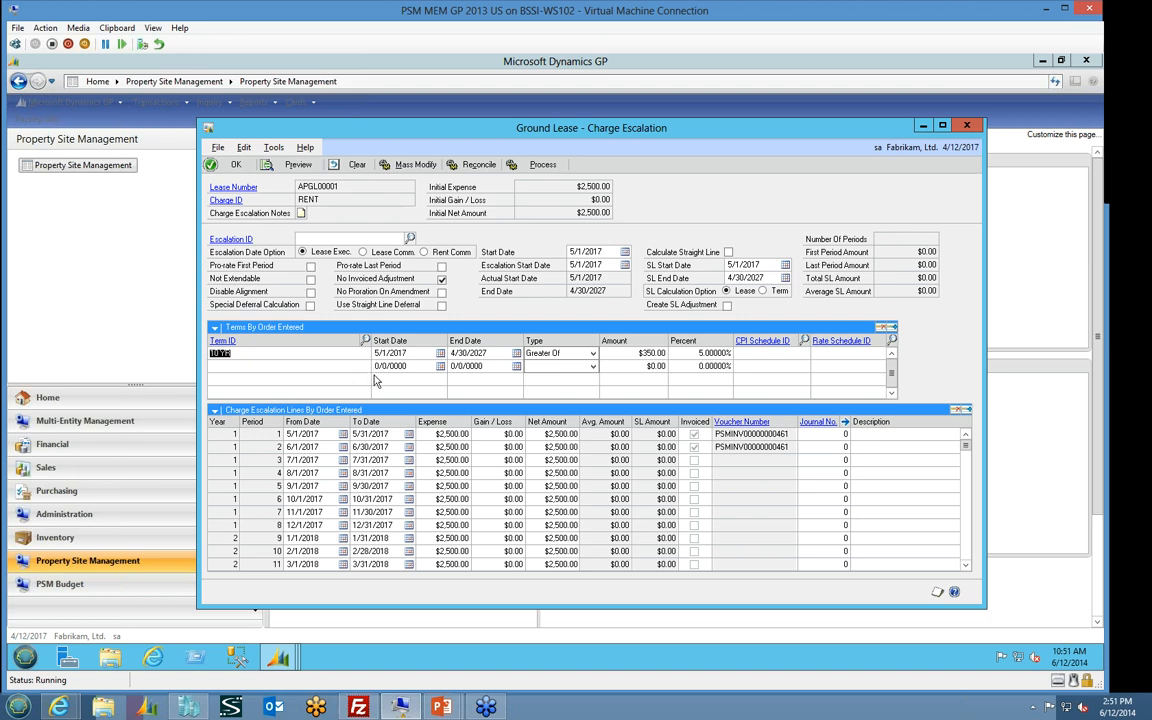
Check the escalation type options for the 10 YR term and examine the monthly charge lines through the end of the lease
click(593, 353)
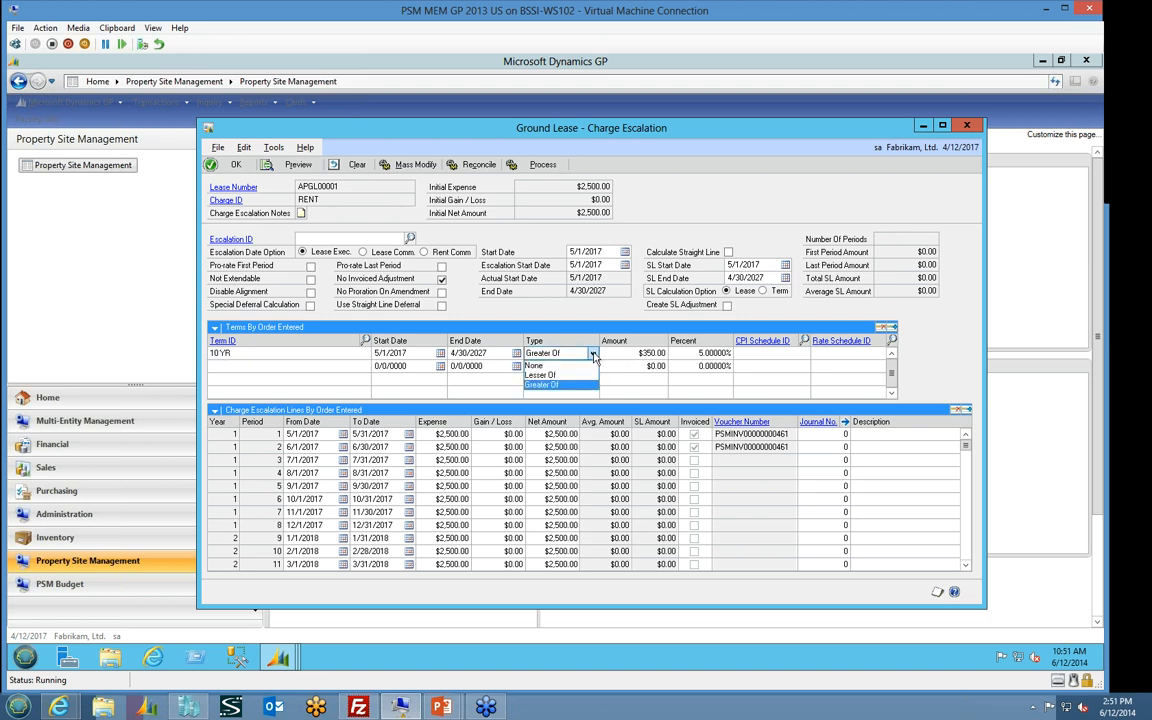
click(593, 355)
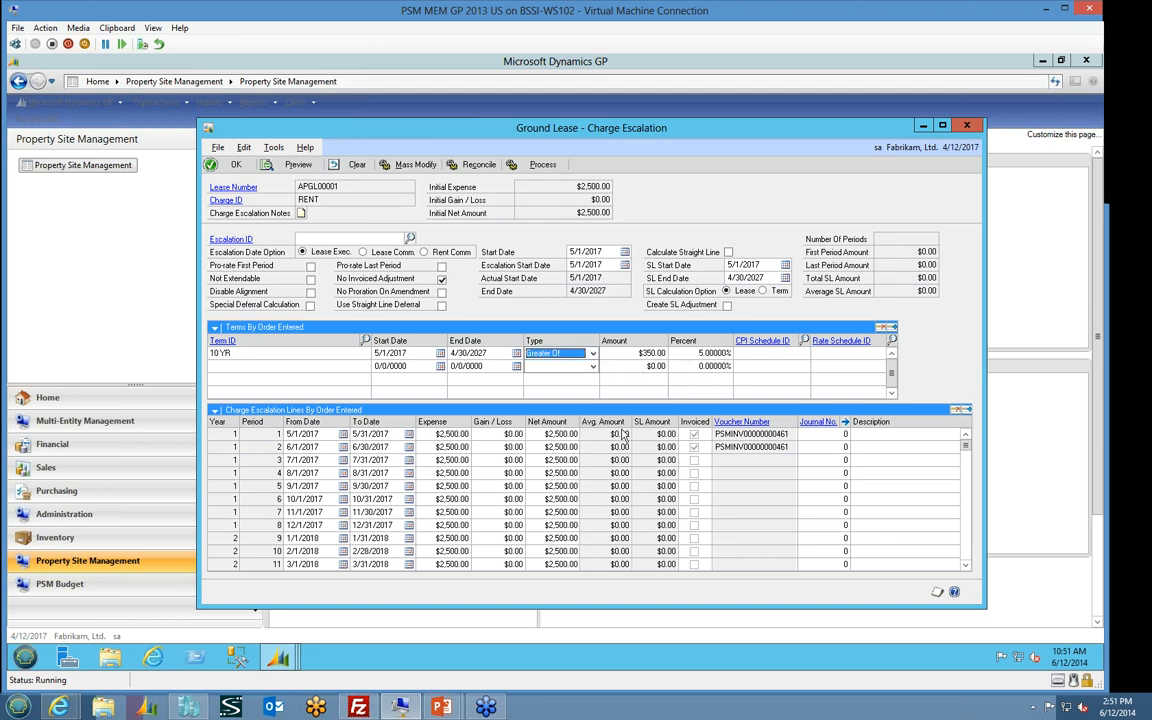
click(535, 479)
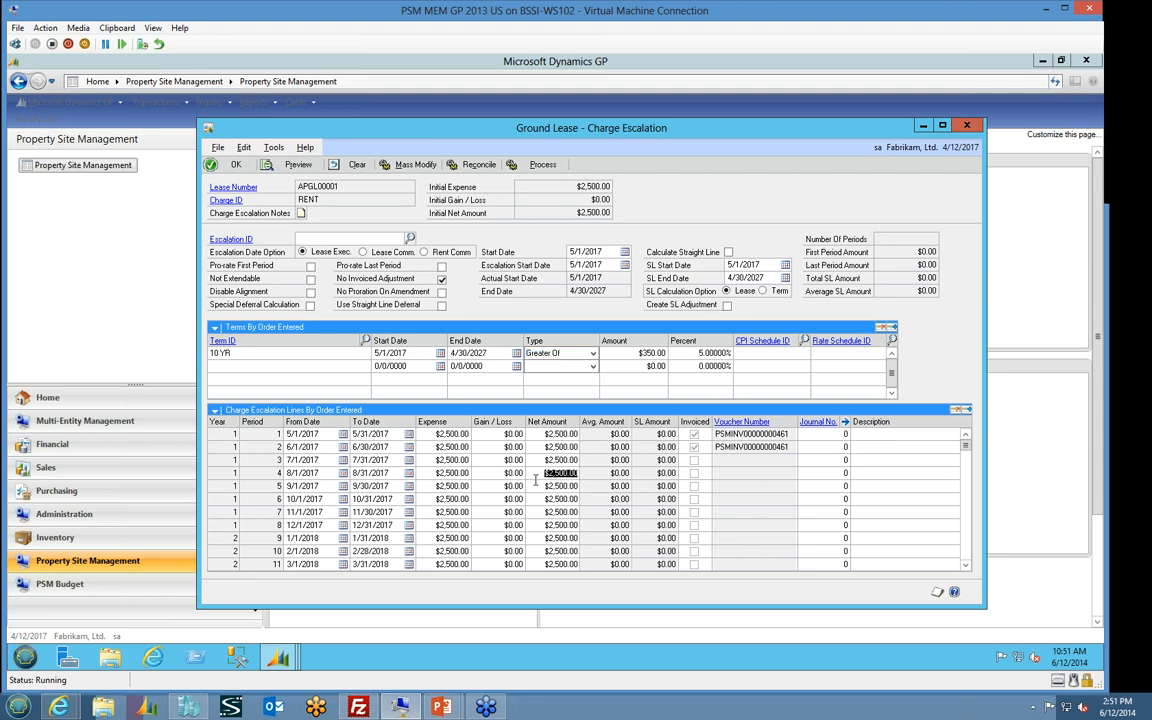
scroll(535, 482, down, 4)
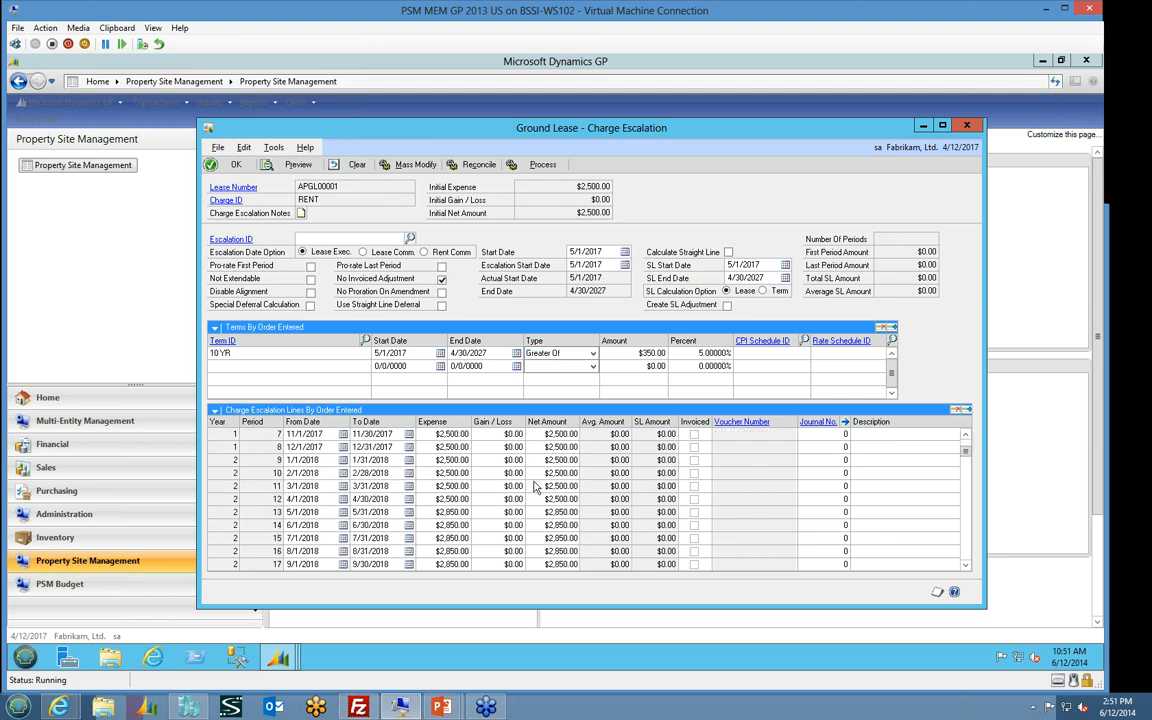
scroll(535, 486, down, 9)
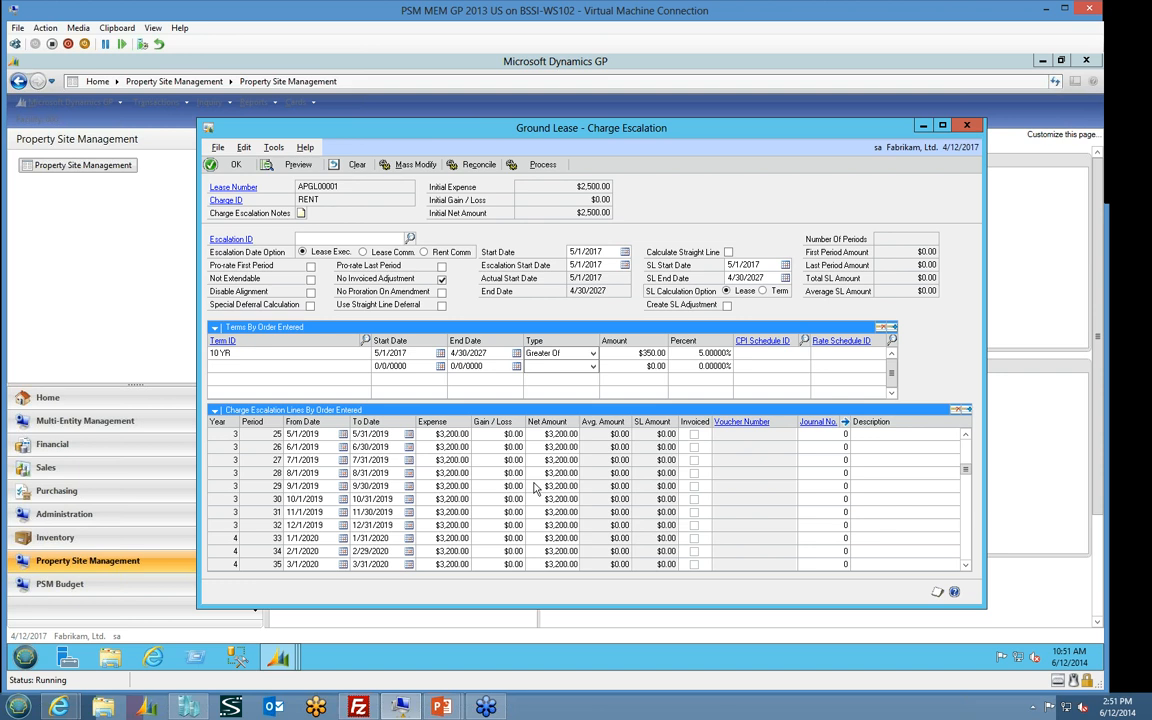
scroll(535, 486, down, 20)
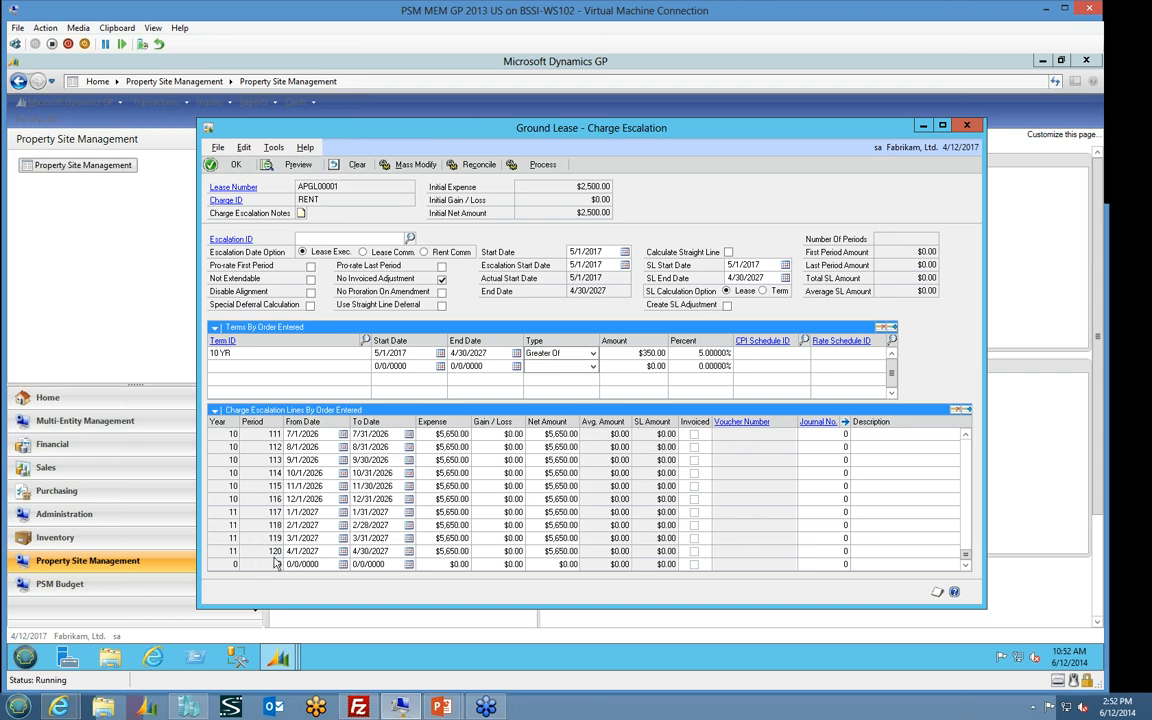
scroll(560, 546, up, 18)
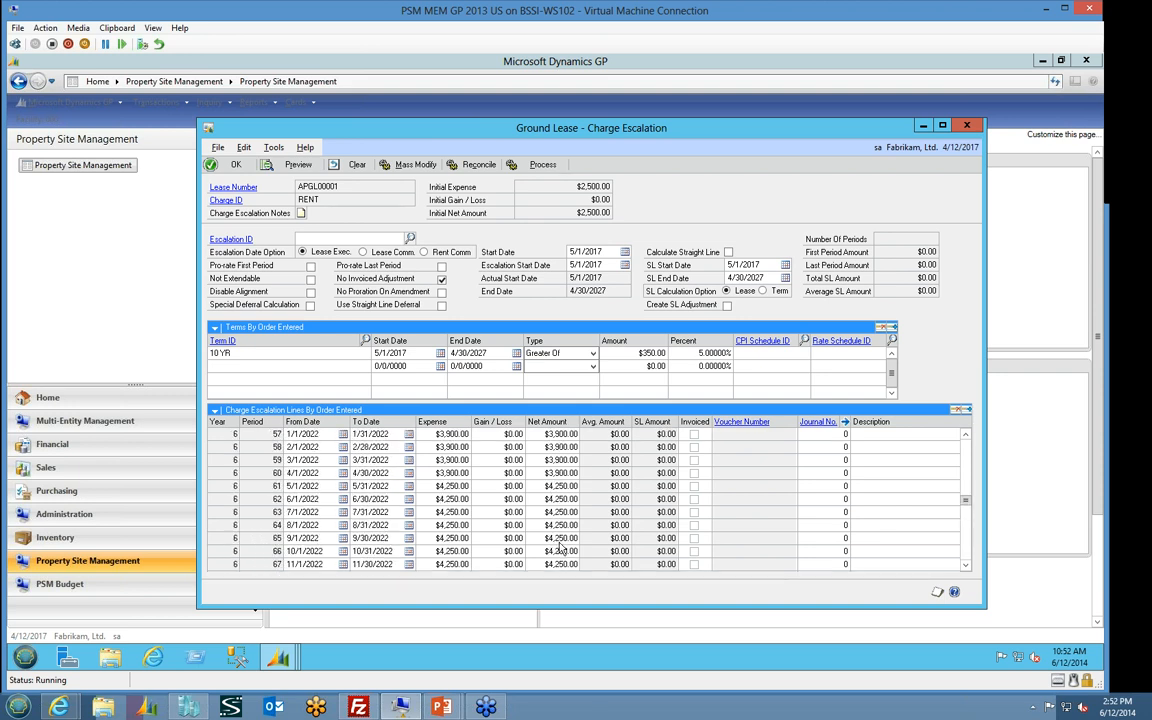
scroll(560, 546, up, 19)
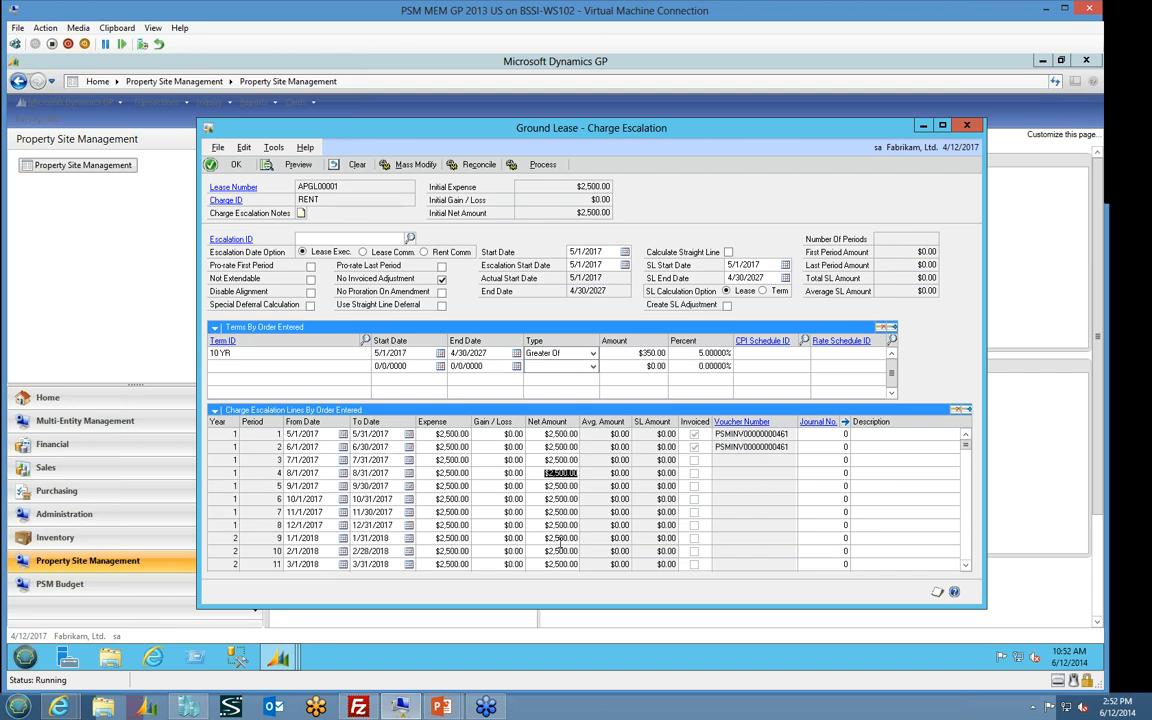
View the payables transaction behind the invoiced June 2017 rent line, then close the charge windows and the ground lease
click(533, 476)
click(468, 448)
click(753, 425)
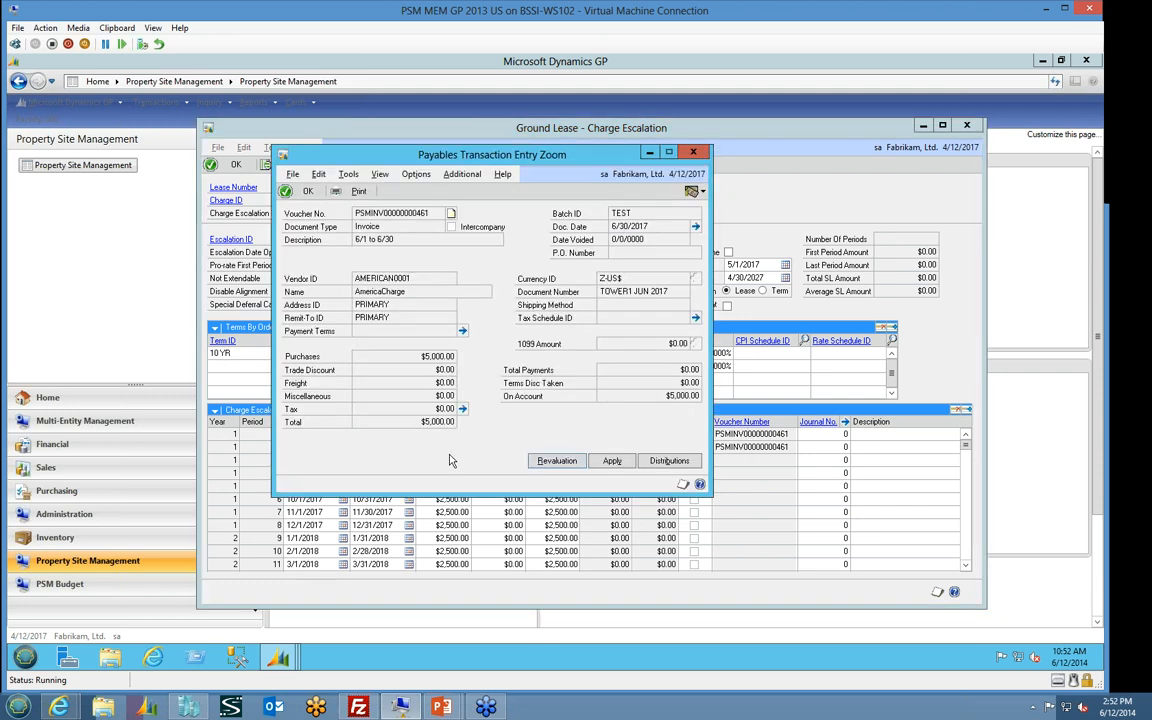
click(693, 152)
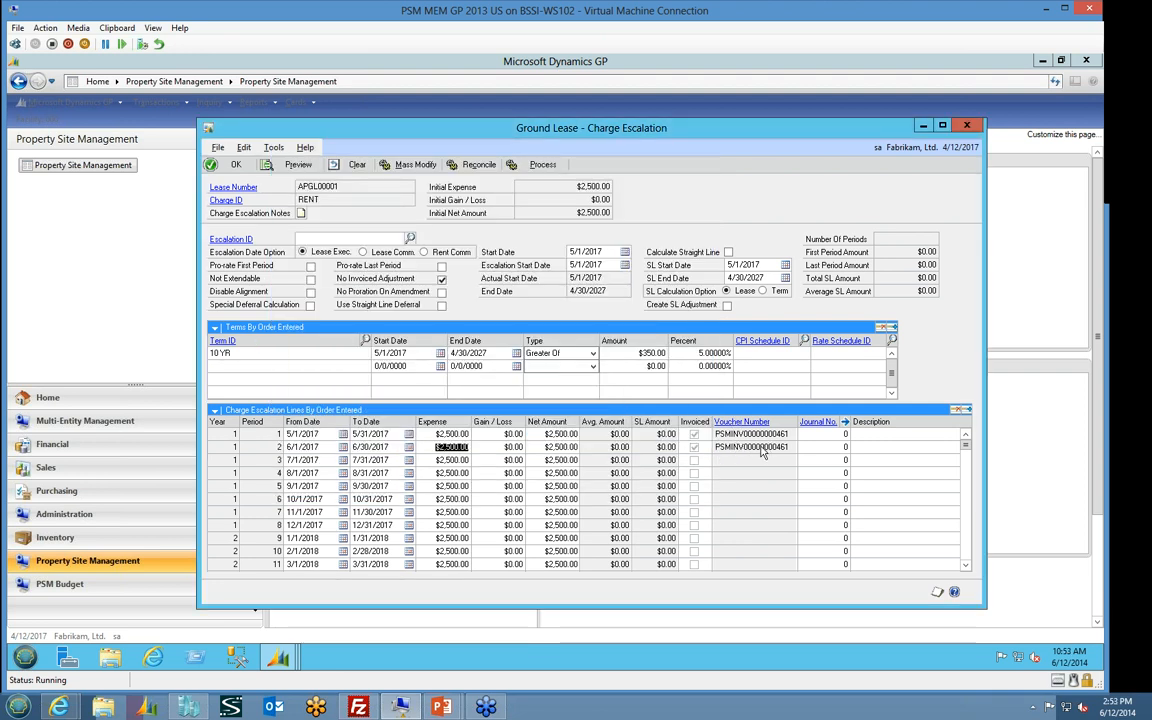
click(740, 428)
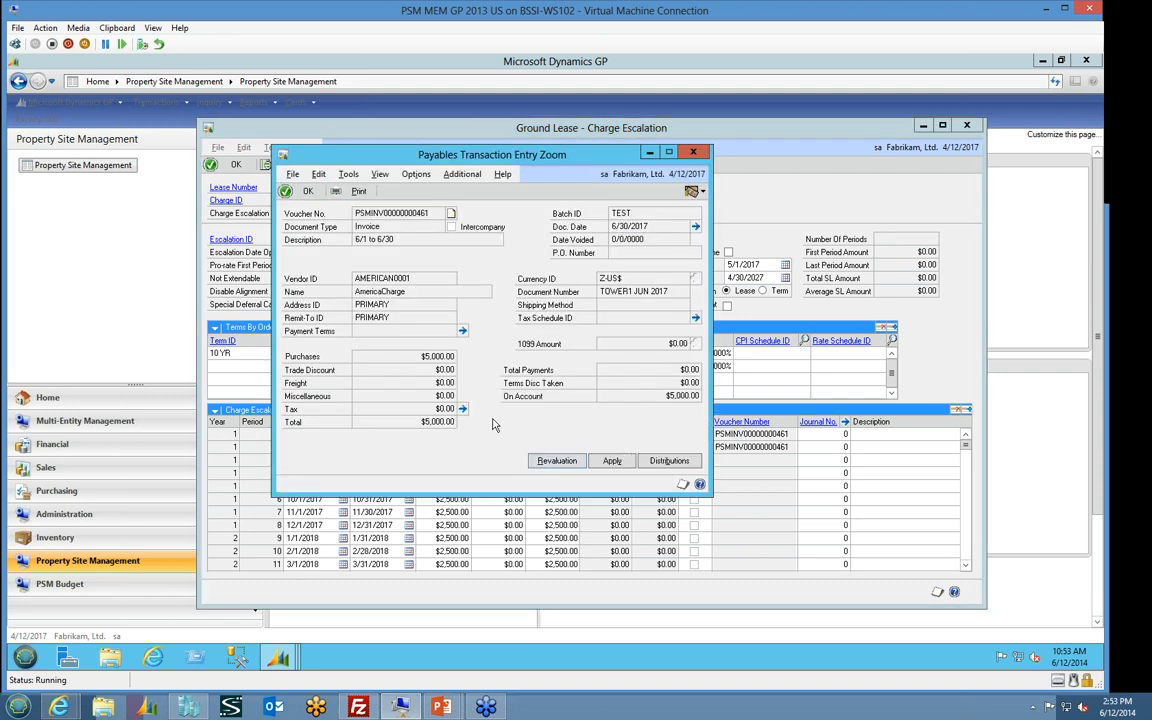
click(693, 152)
click(967, 128)
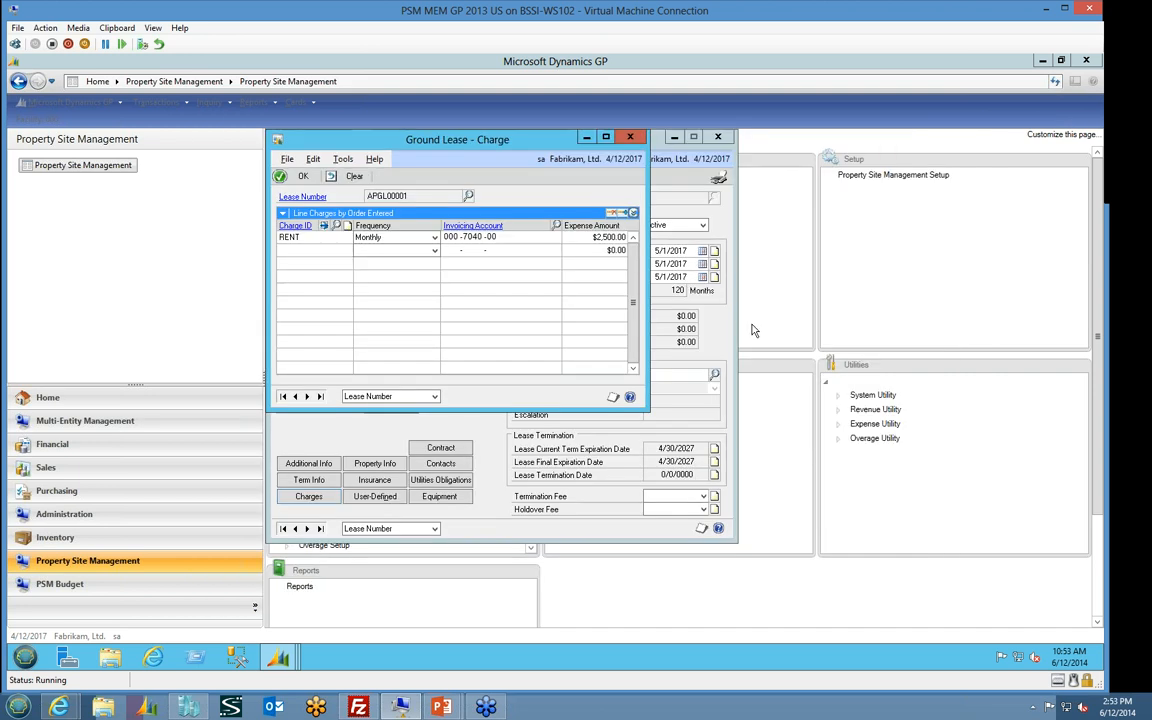
click(624, 136)
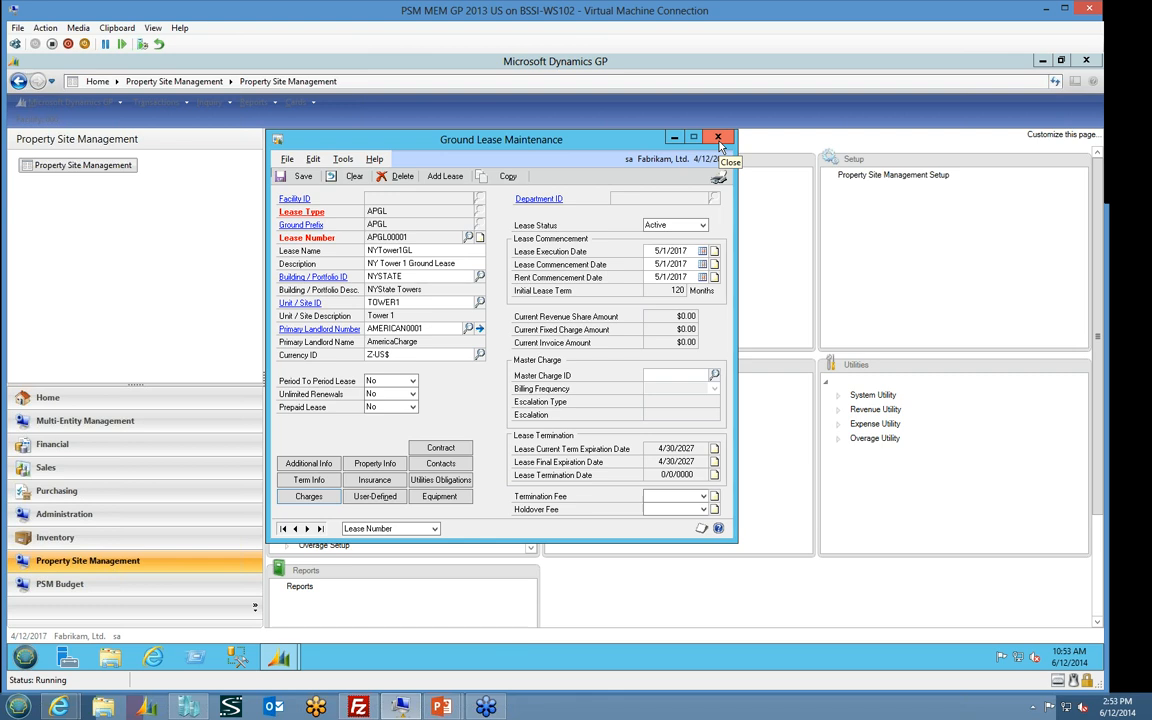
click(719, 143)
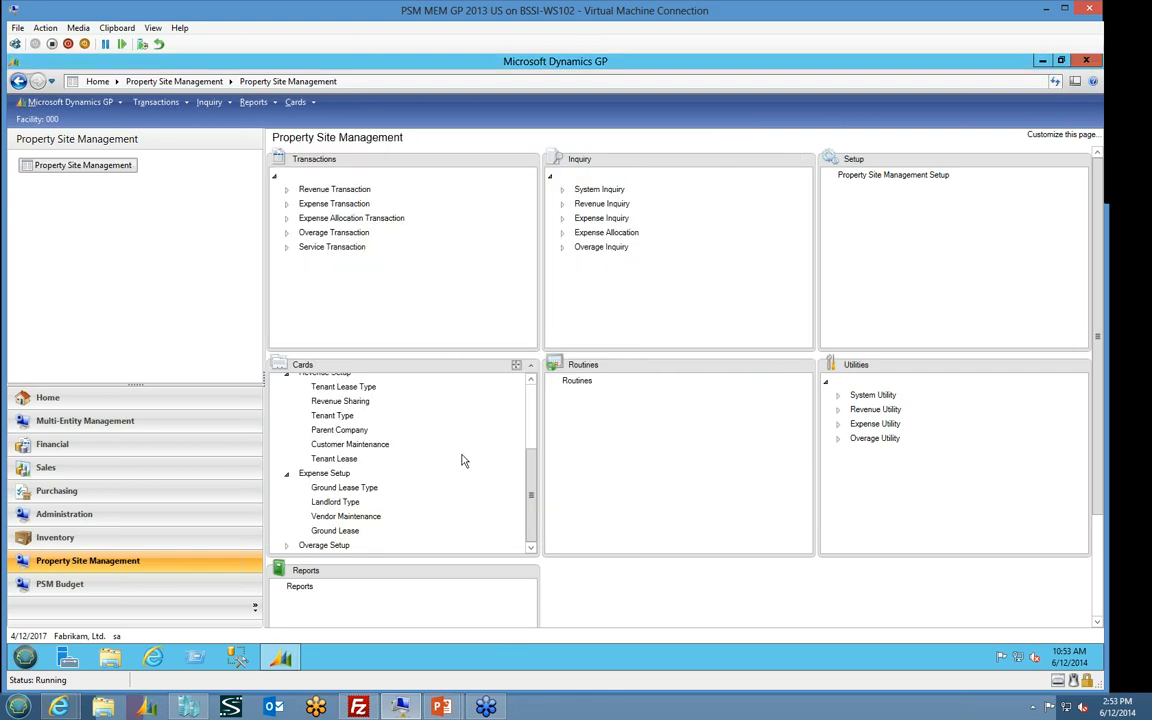
Open Tenant Lease Maintenance and look through the active tenant leases available by lease number
click(338, 459)
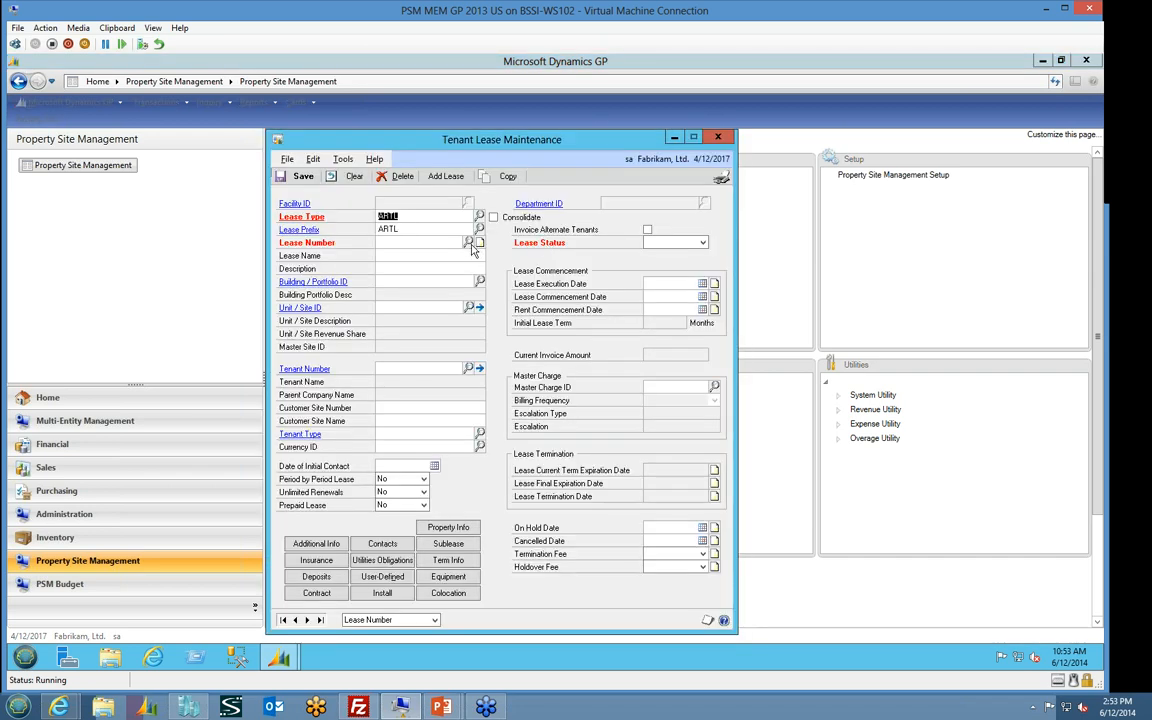
click(468, 243)
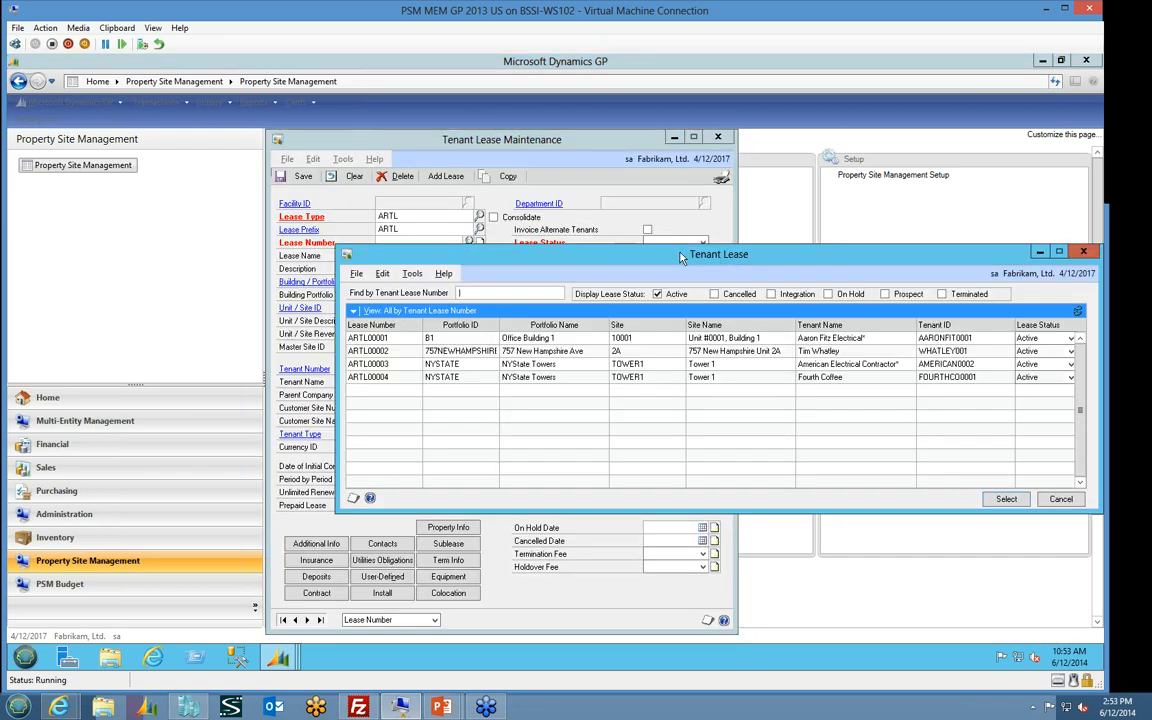
drag(680, 258, 609, 235)
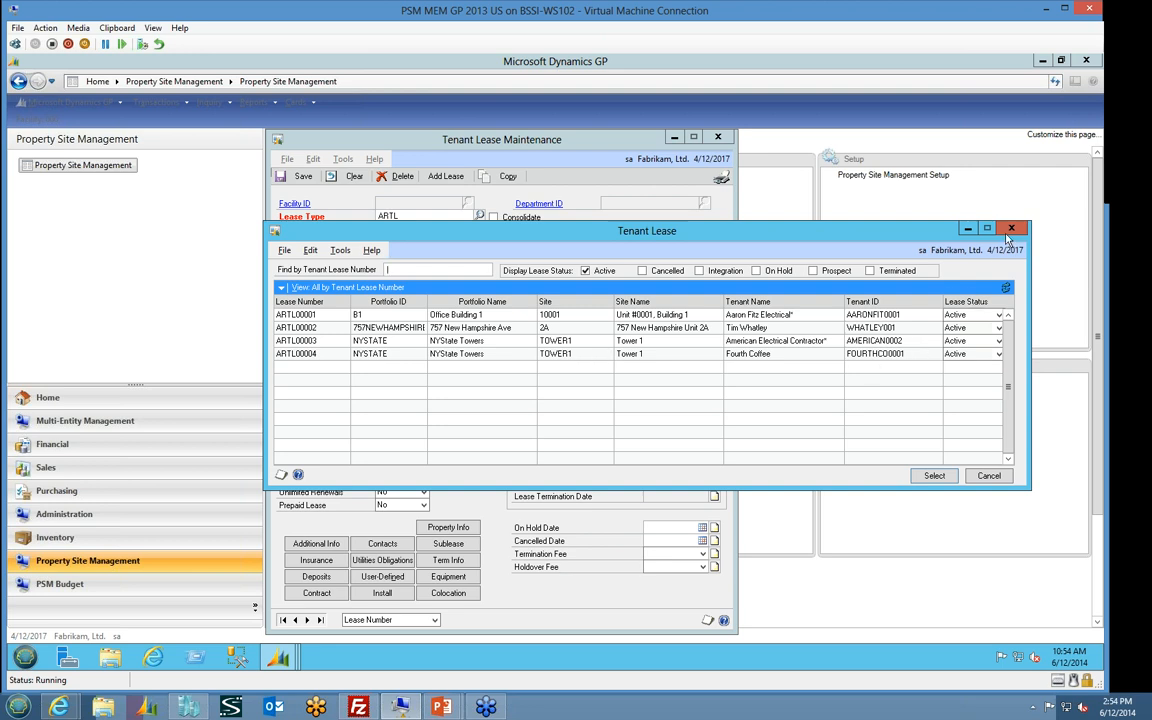
Open the American Electrical Contractor tenant lease on Tower 1 and view its customer record, then close the record
click(341, 346)
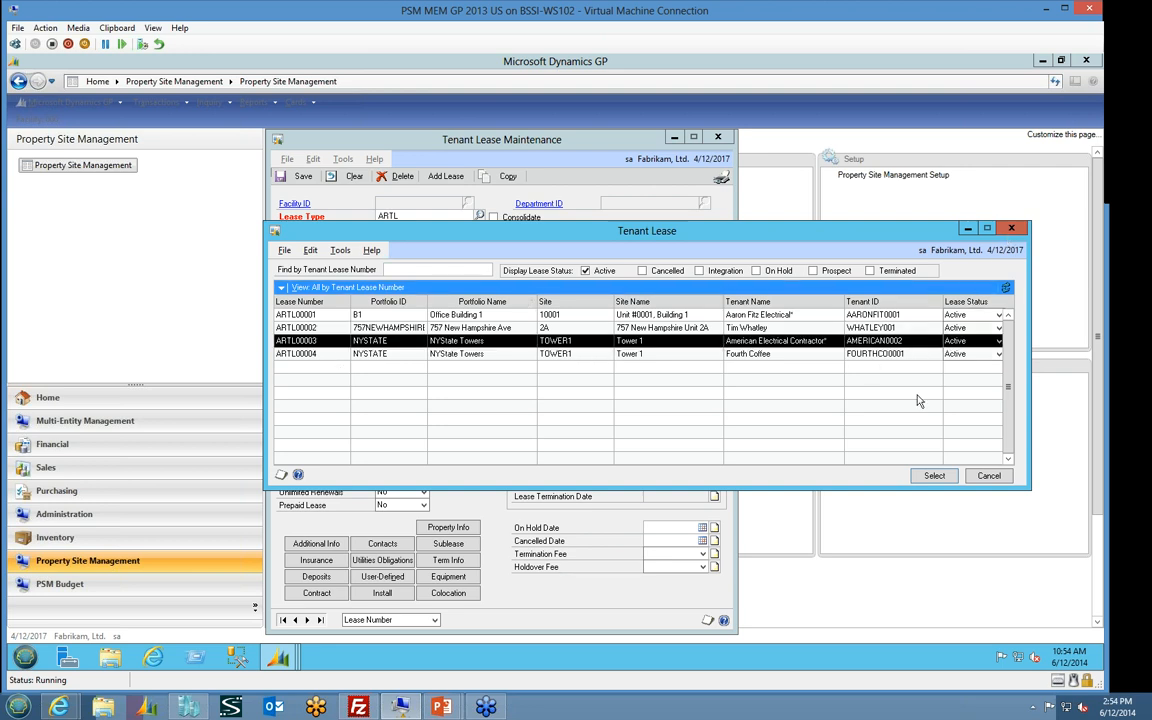
click(934, 475)
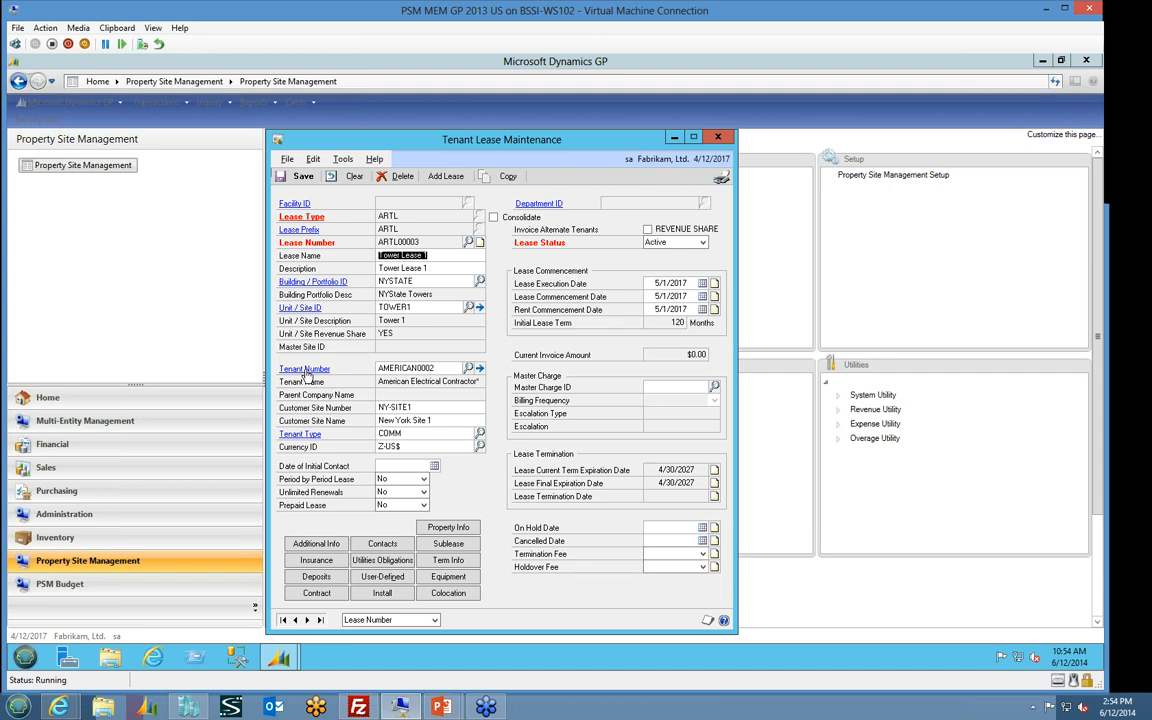
click(305, 370)
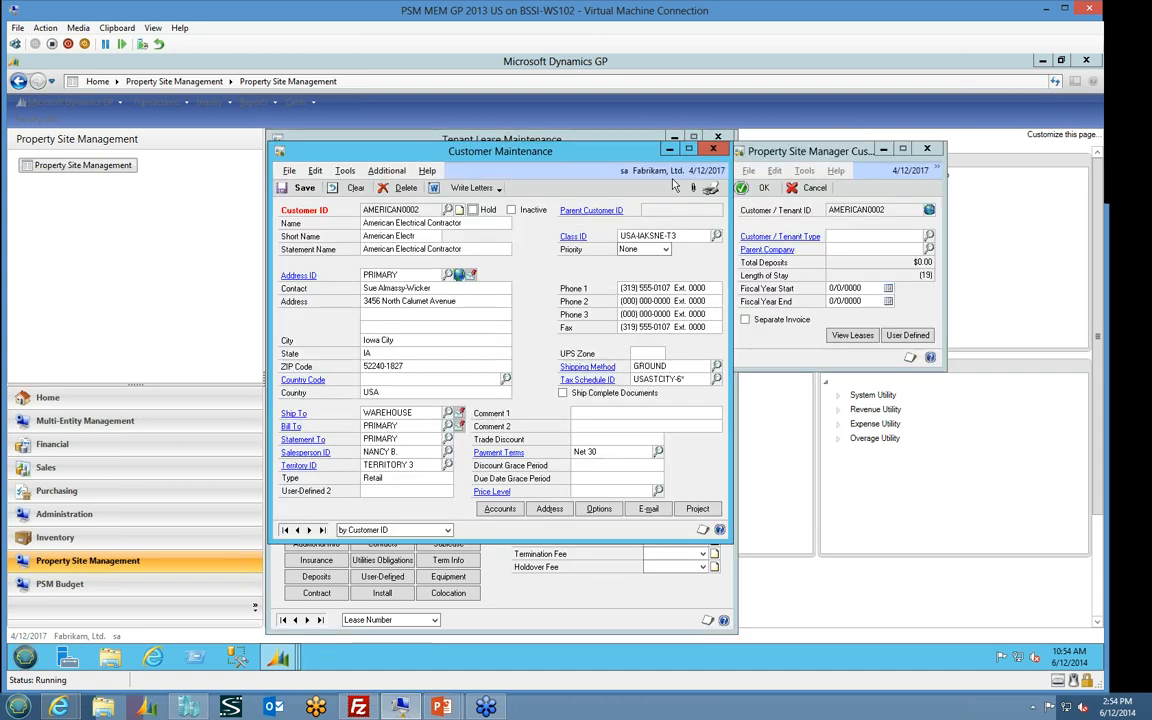
click(712, 149)
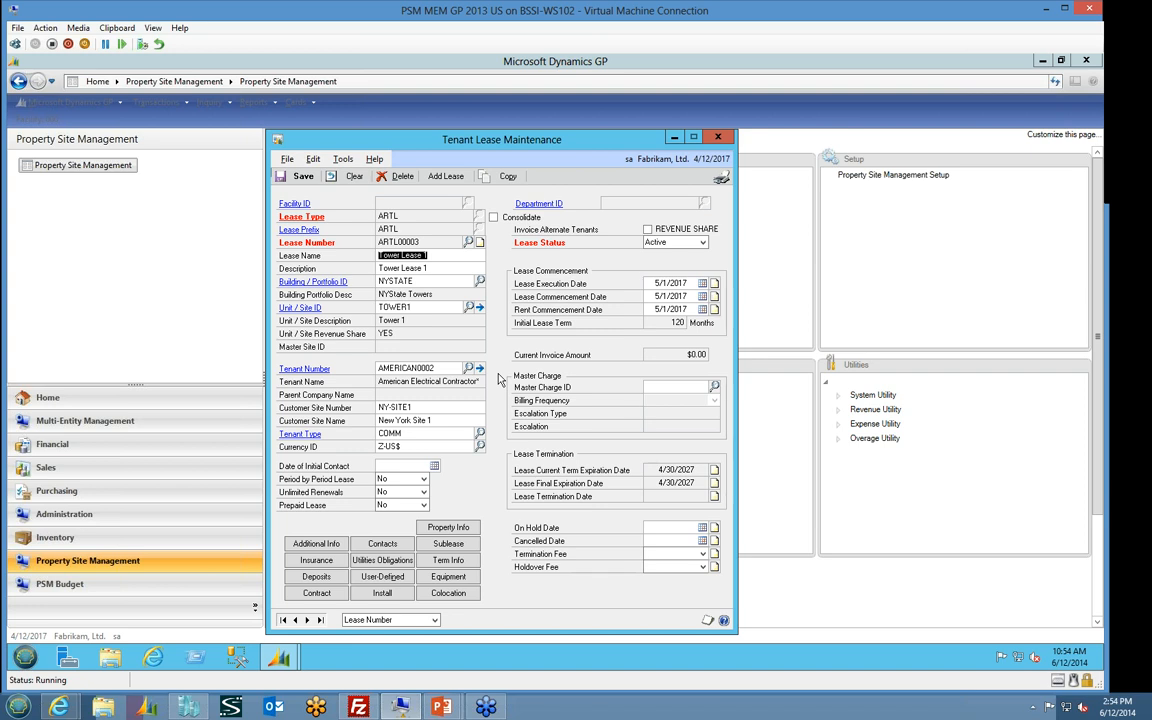
View the lease's alternate tenants and their revenue percentages, then close the alternate tenants list
click(479, 369)
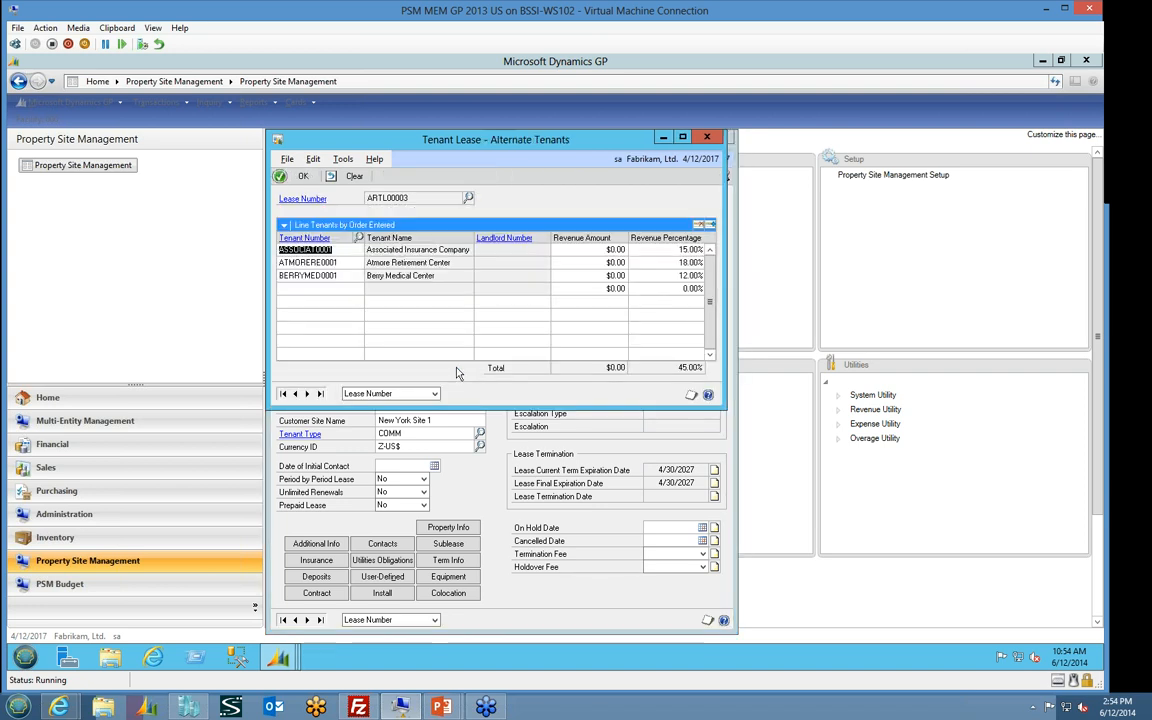
click(350, 289)
click(709, 138)
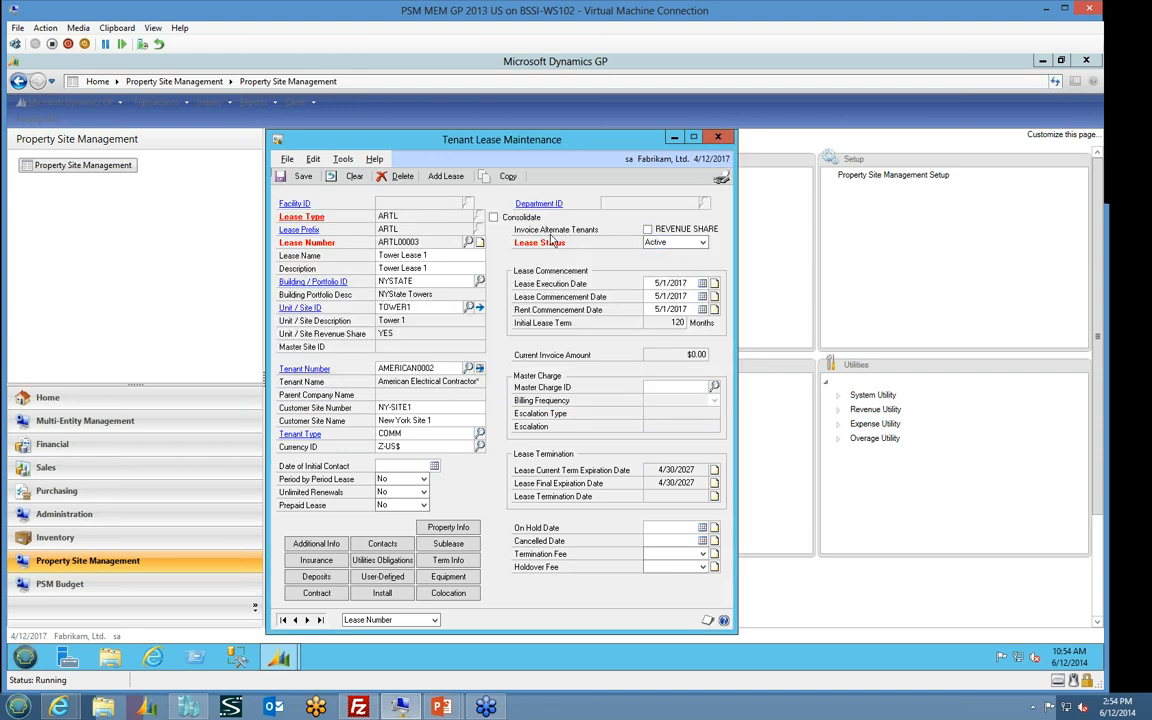
Examine the RENT charge details for unit TOWER1 and its NY TOWERS commission/revenue sharing schedule, then close the schedule
click(480, 307)
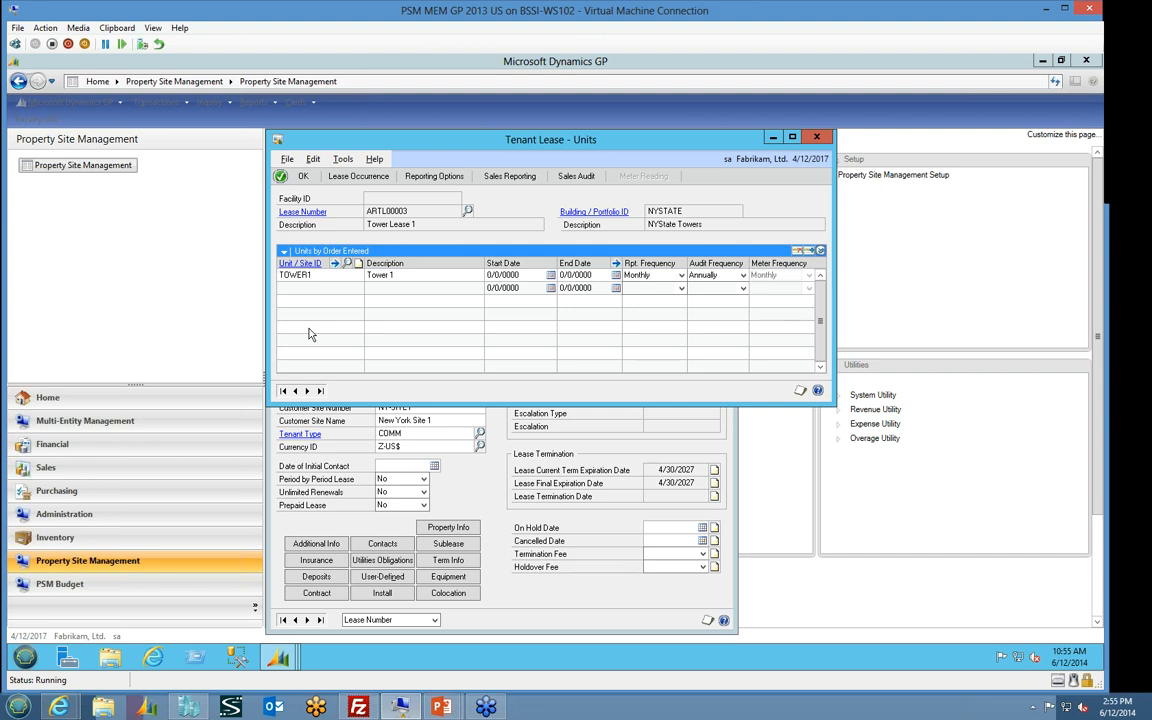
click(336, 270)
click(335, 265)
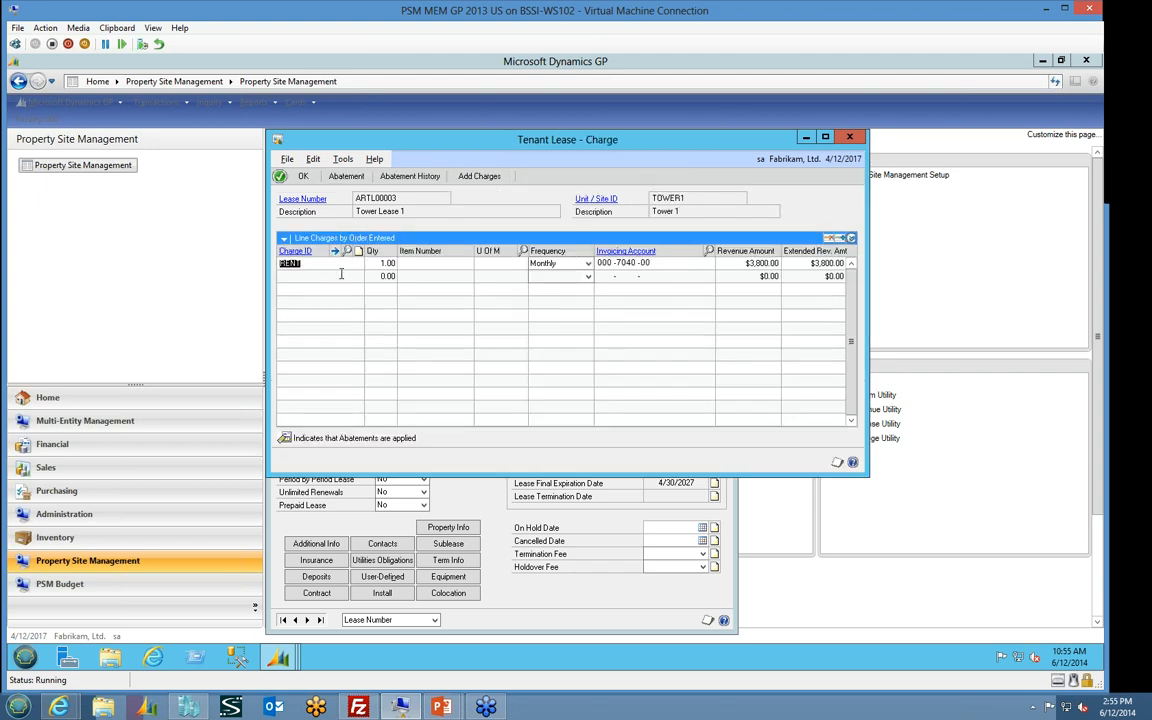
click(852, 238)
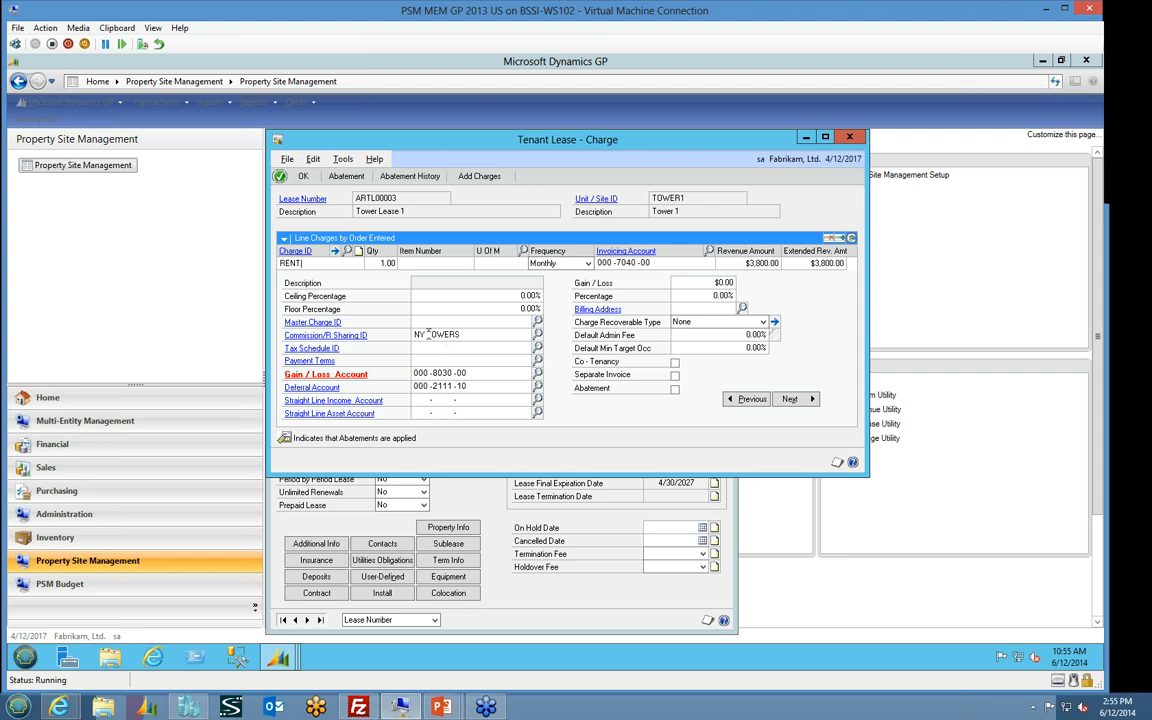
click(354, 338)
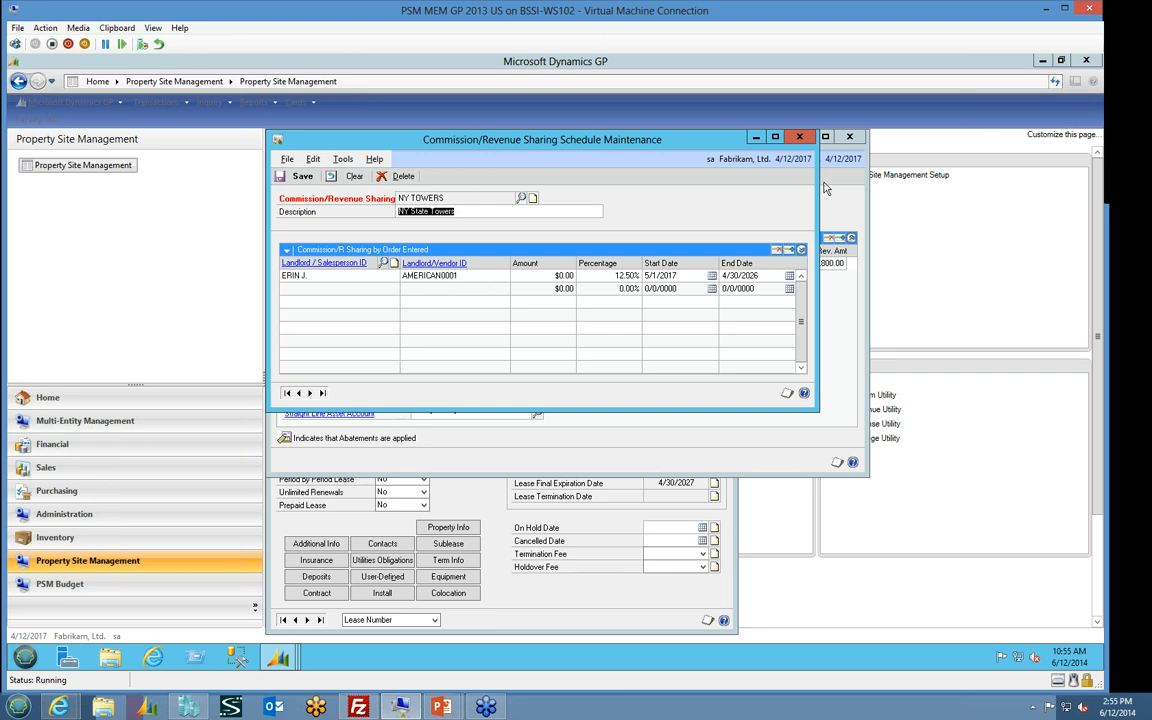
click(799, 136)
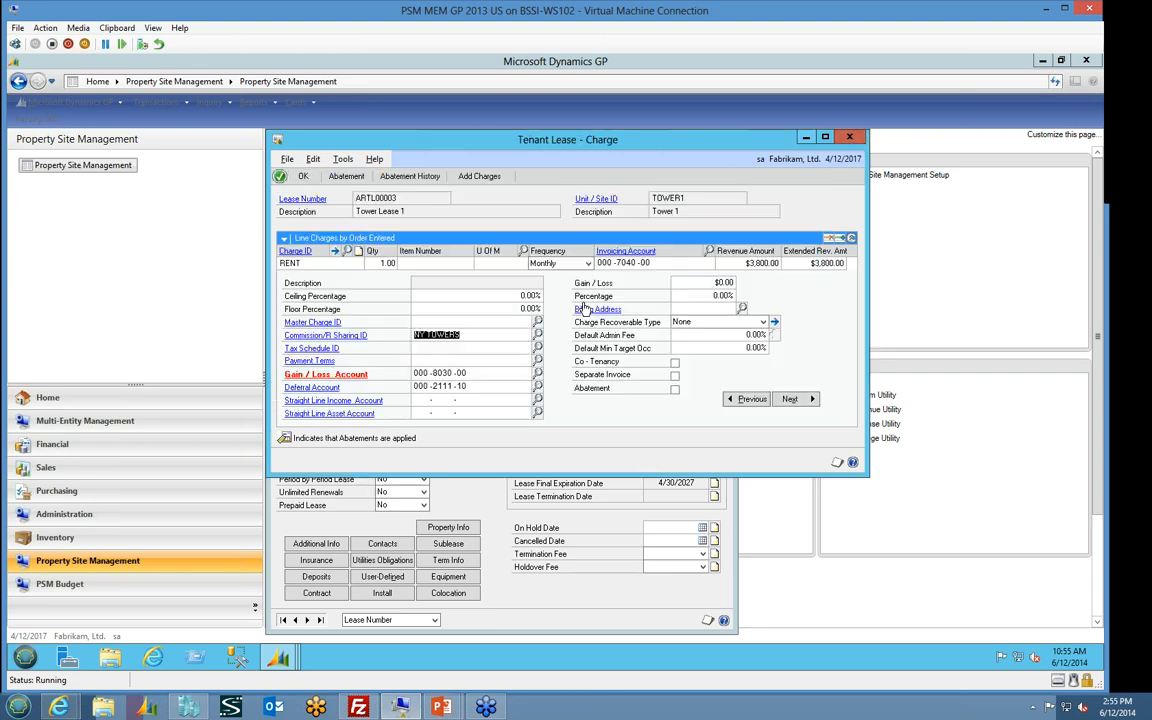
View the sales invoice behind the June 2017 line in the RENT charge escalation, then close the escalation, charge and units windows
click(470, 336)
click(852, 239)
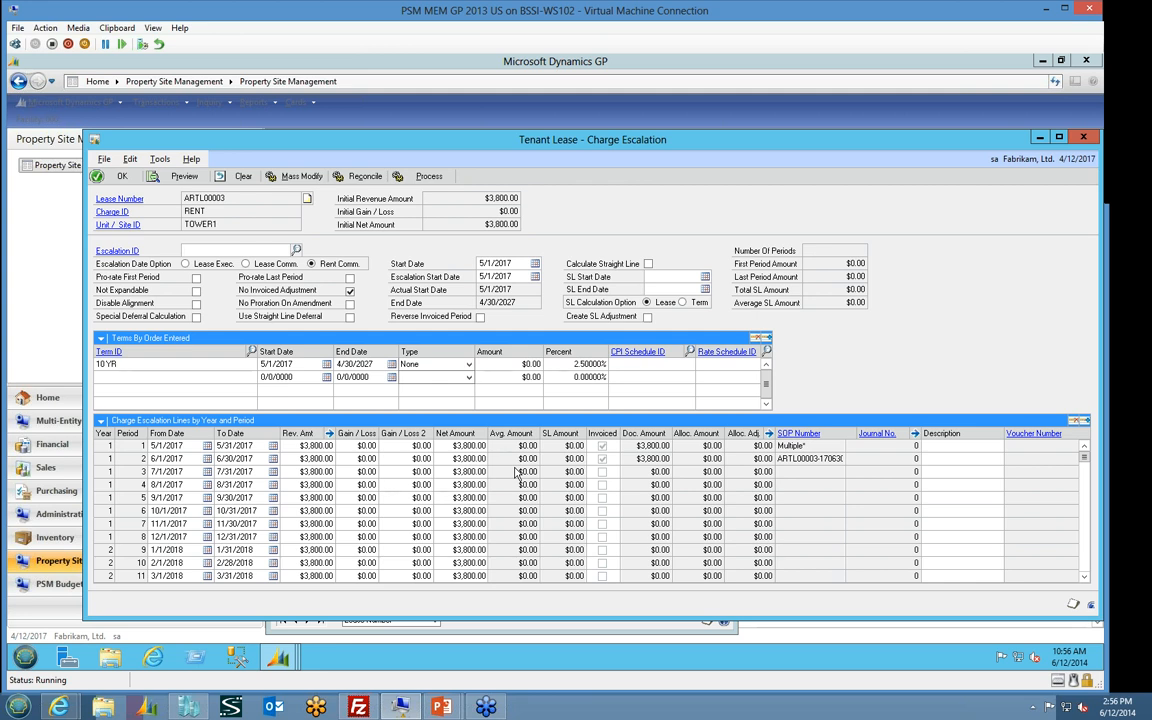
click(469, 458)
click(804, 433)
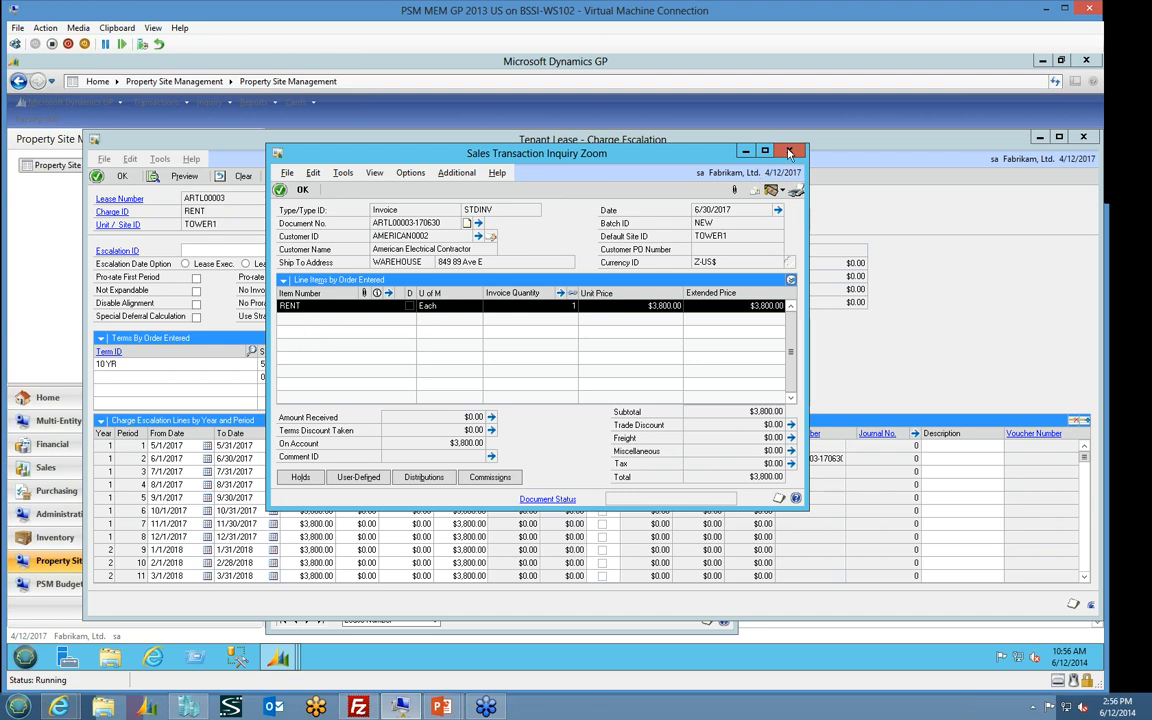
click(710, 137)
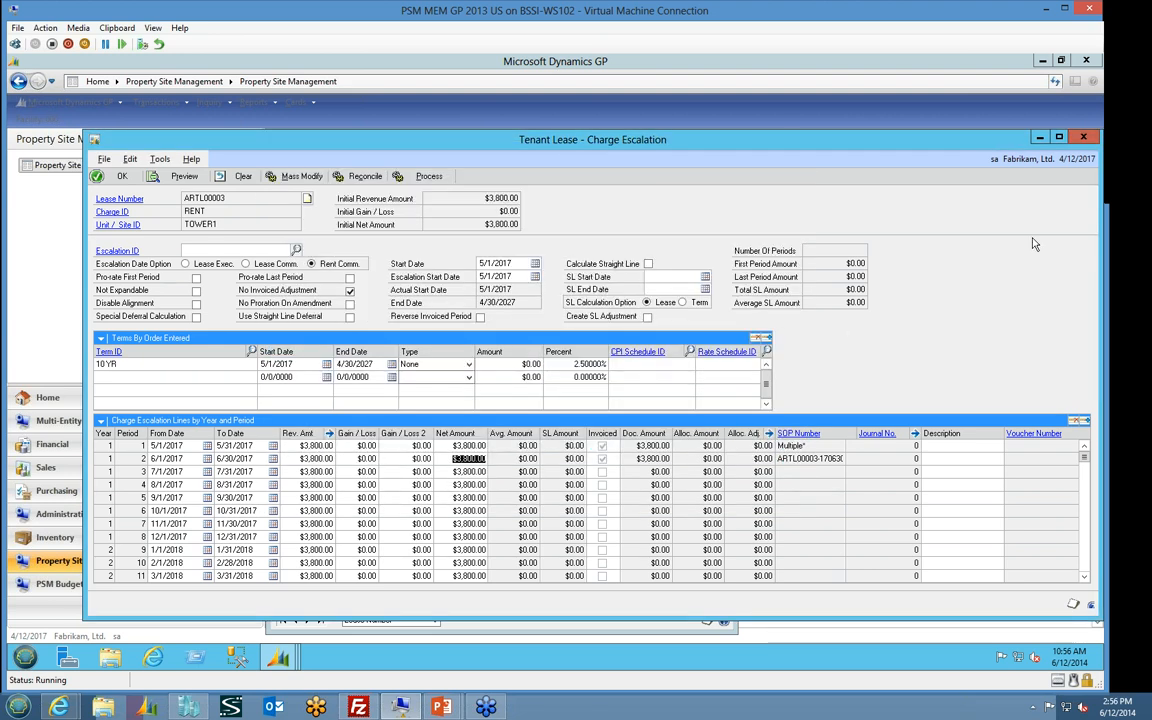
click(1083, 137)
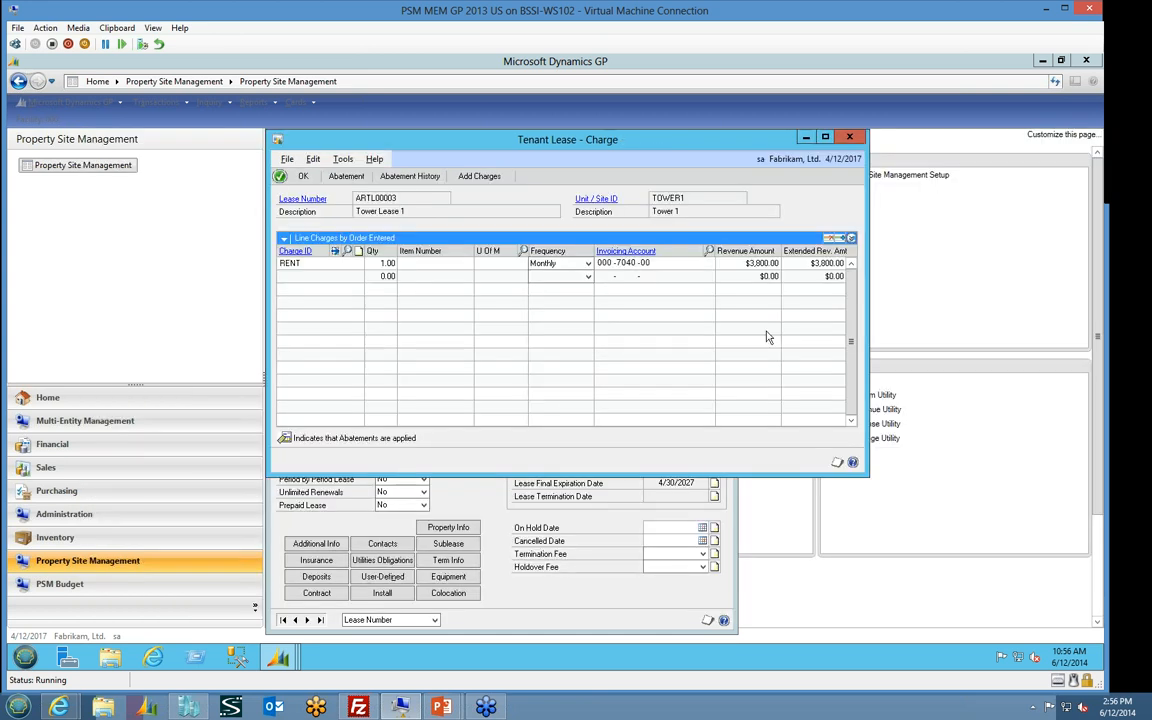
click(778, 130)
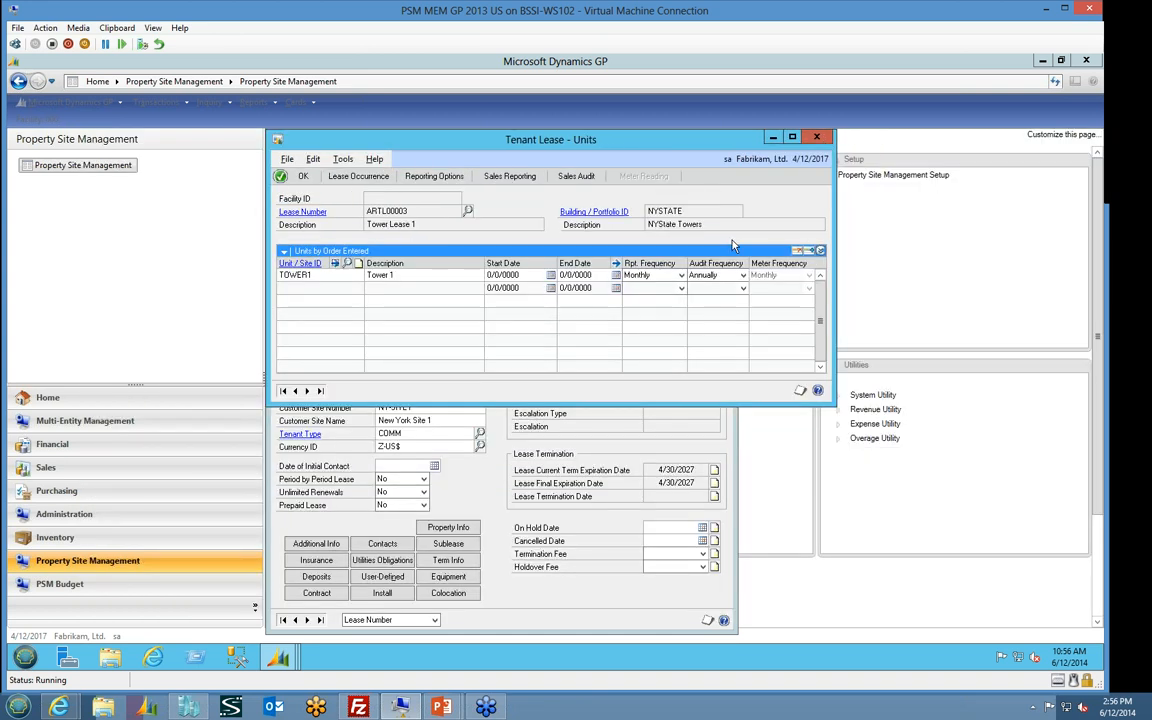
click(822, 138)
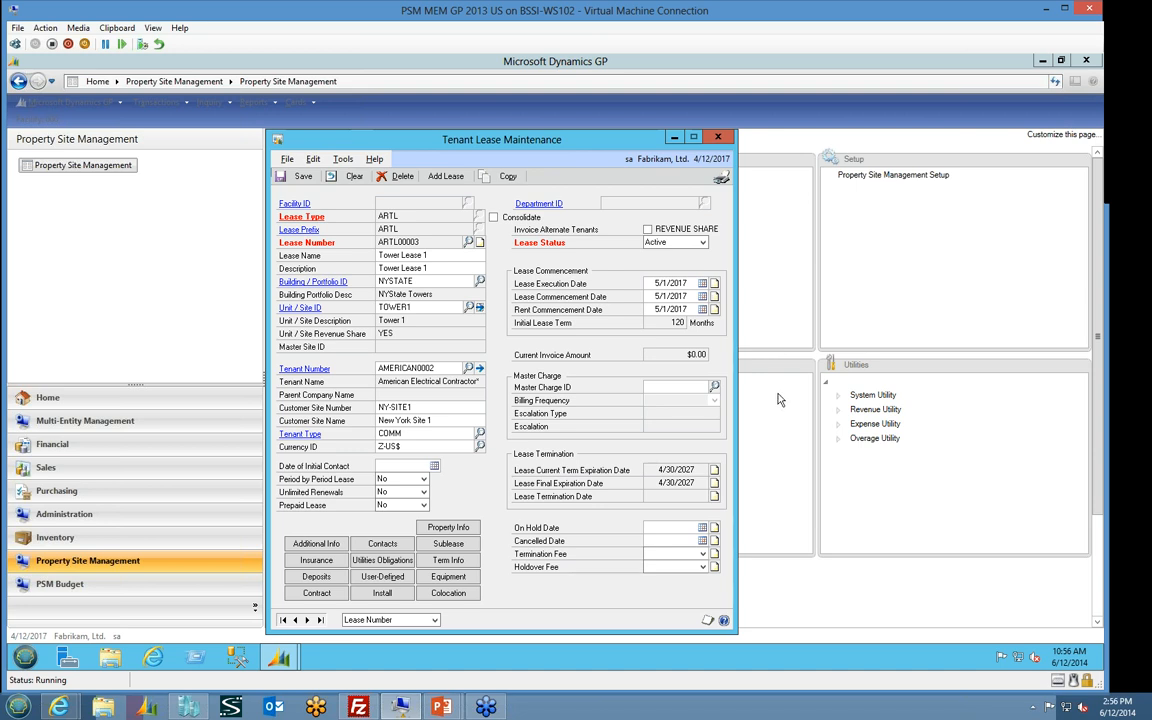
Leave the tenant lease and view the record types offered by the Import Data system utility, then close it
click(840, 395)
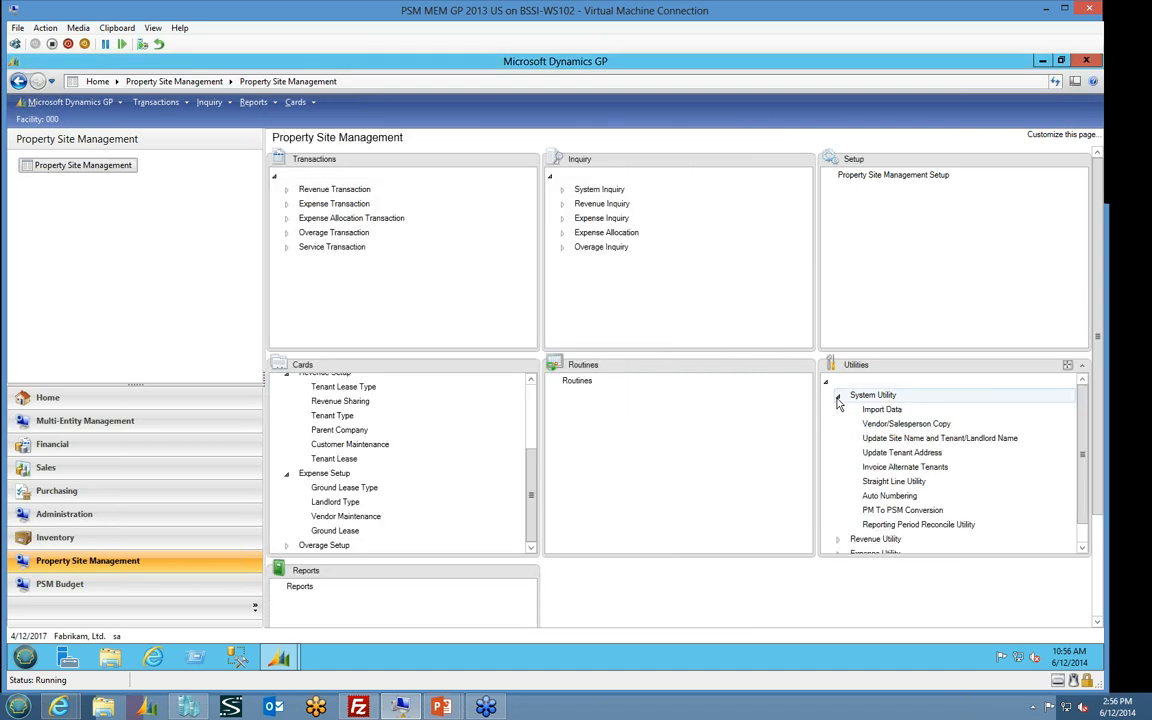
click(881, 410)
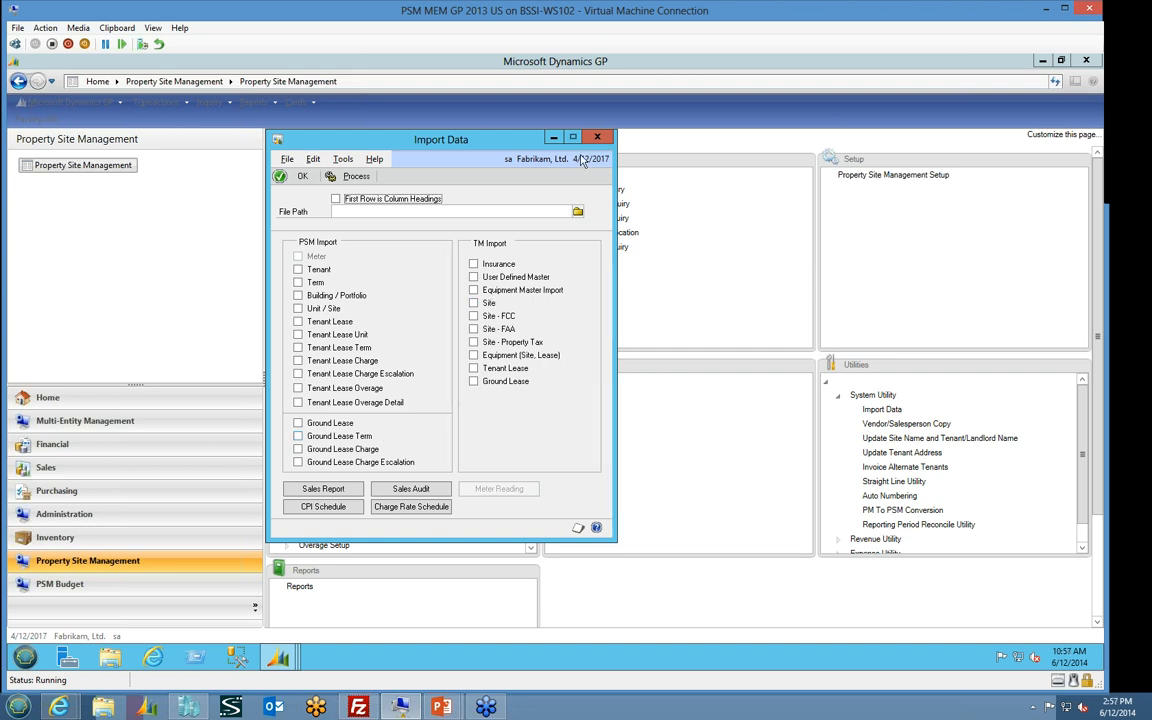
click(597, 137)
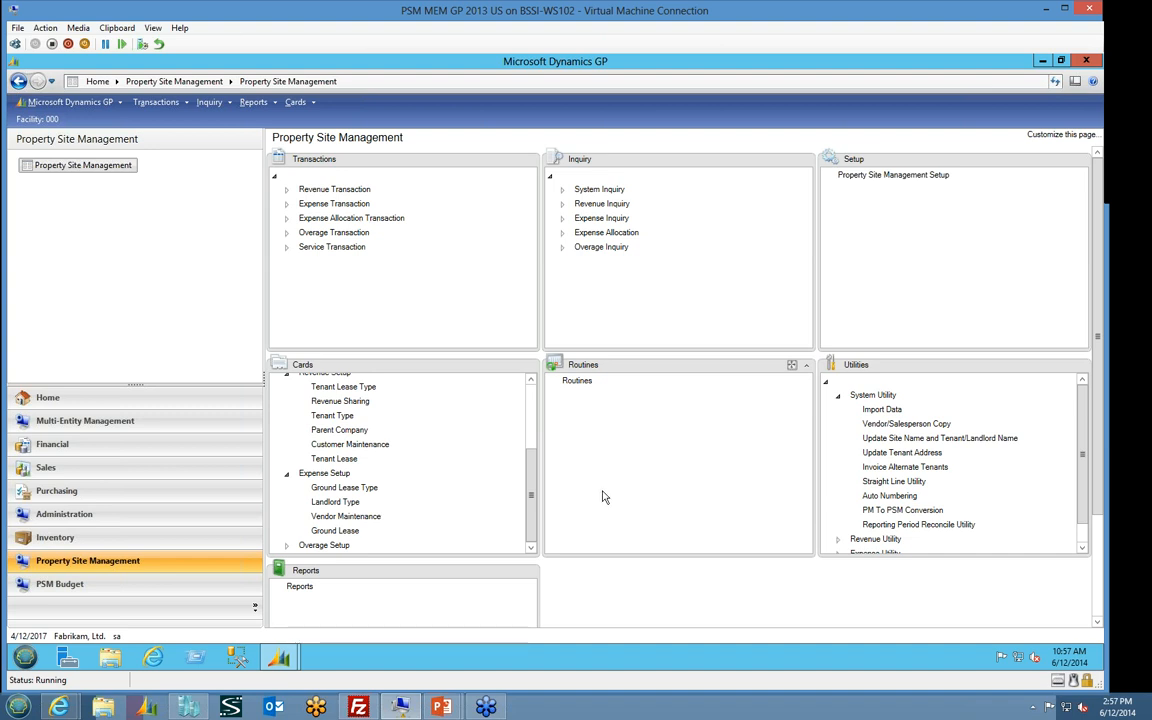
Open Ground Lease Invoices and set the invoice date and as of date to 7/31/2017 with batch number TEST
drag(533, 463, 537, 404)
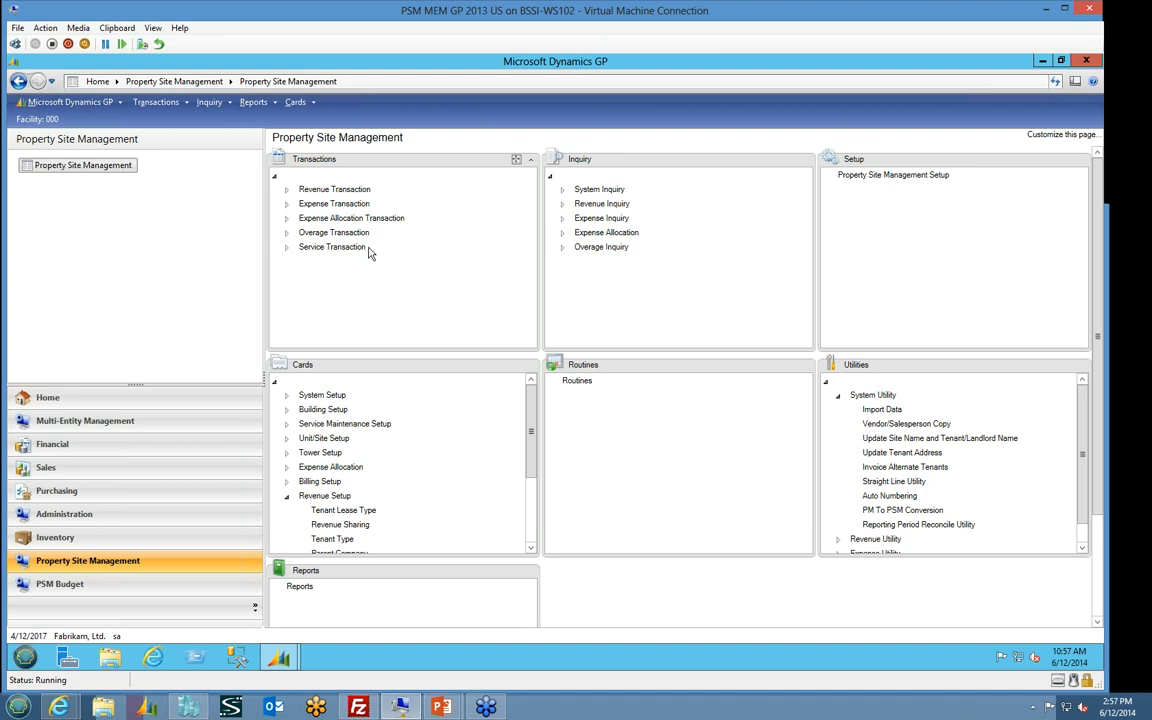
click(286, 205)
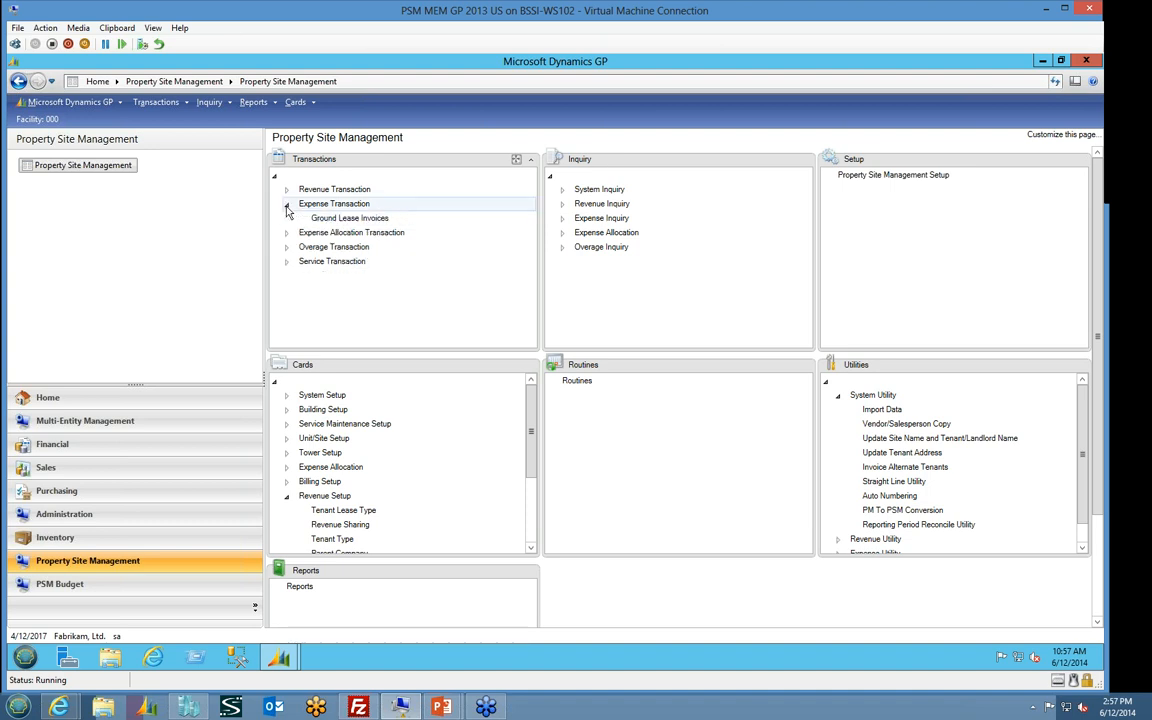
click(349, 219)
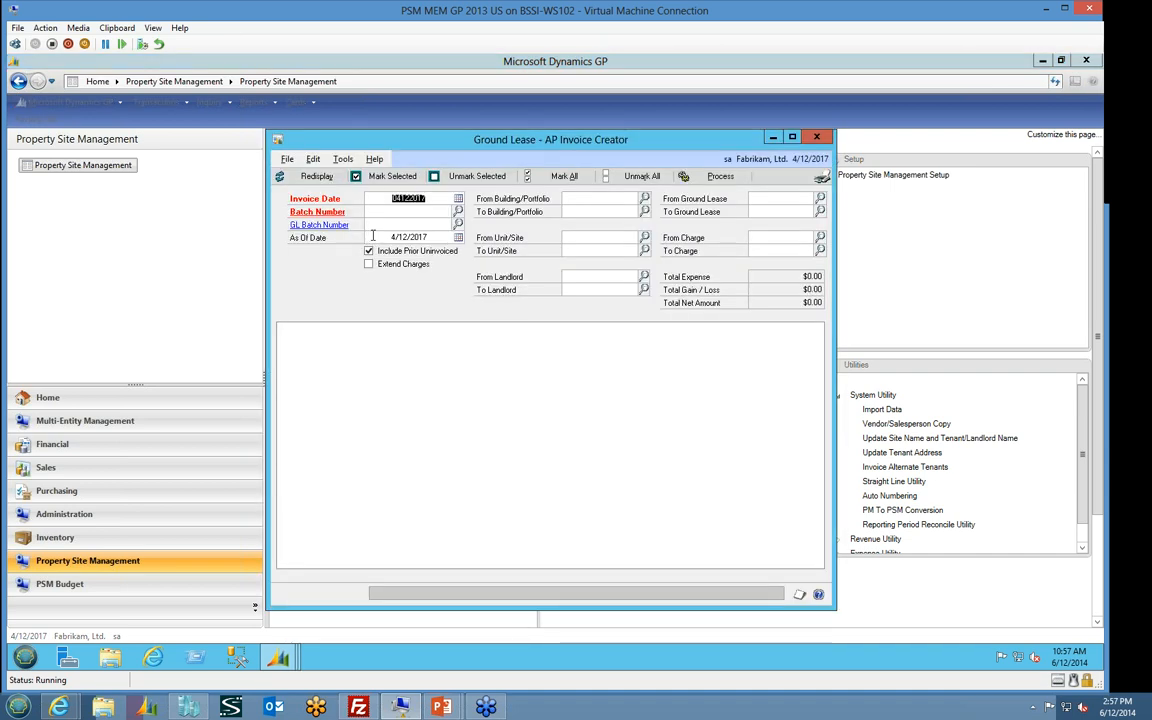
text(07311)
key(Tab)
text(TEST4)
key(BackSpace)
key(Tab)
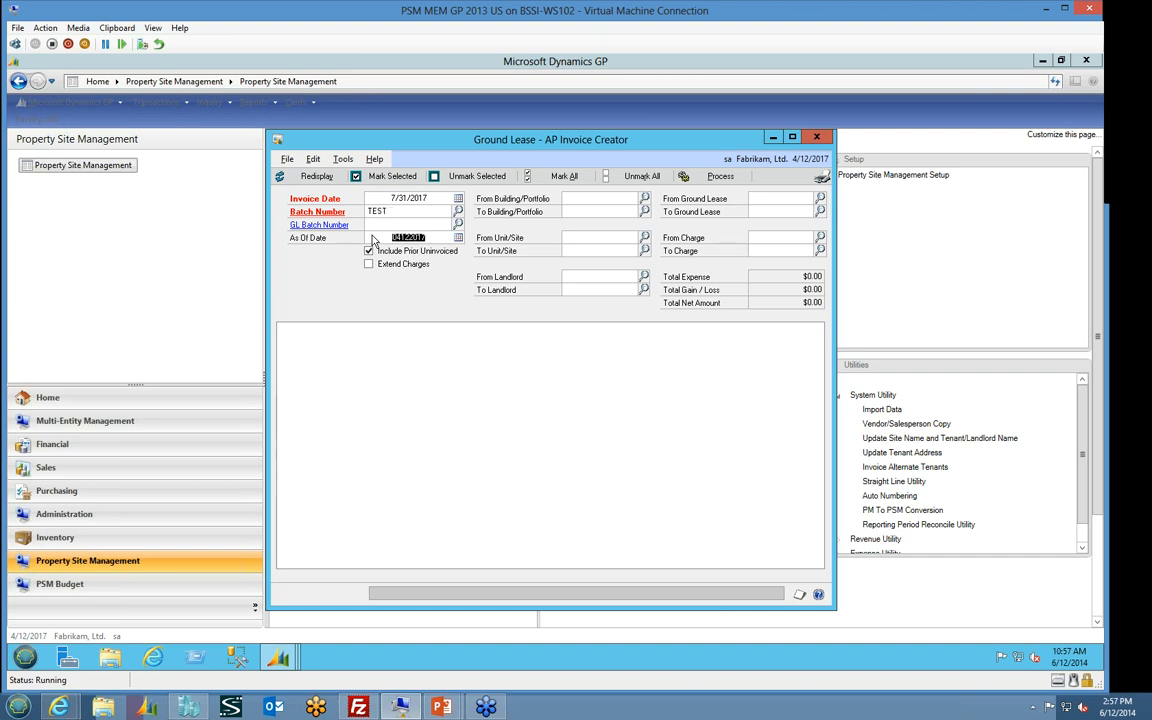
text(073117)
key(Tab)
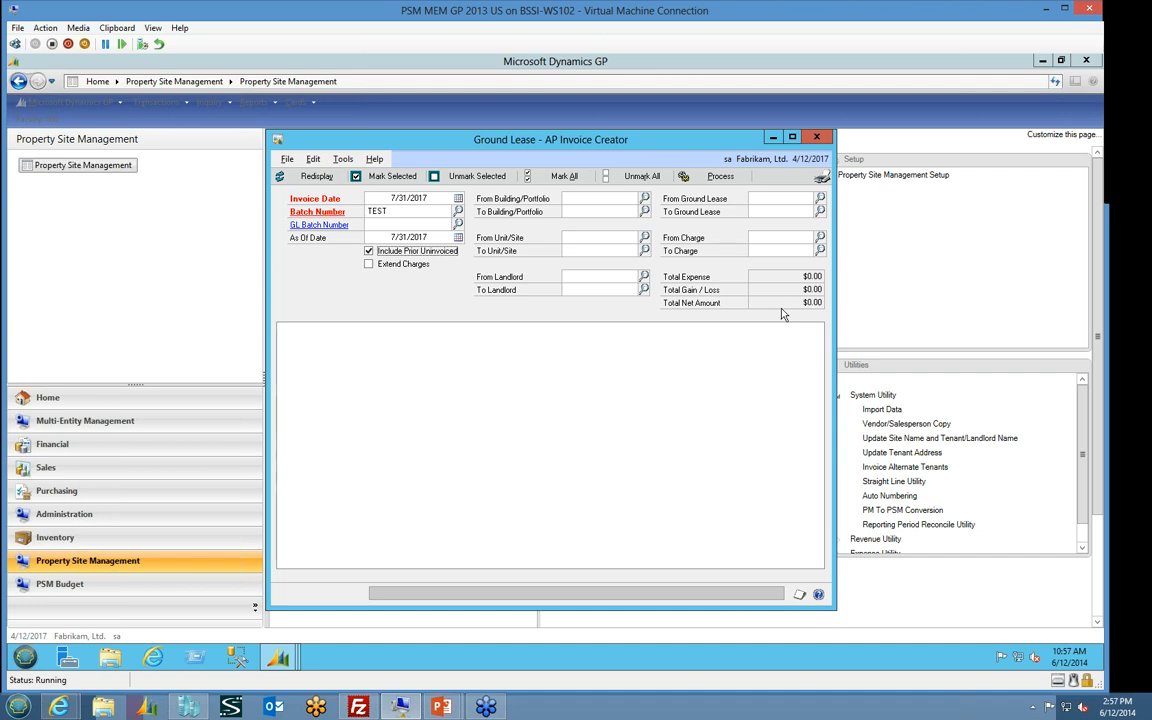
Restrict the invoice creator to building/portfolio NYSTATE, redisplay the uninvoiced charges and review the listed charge's details
click(645, 199)
click(496, 377)
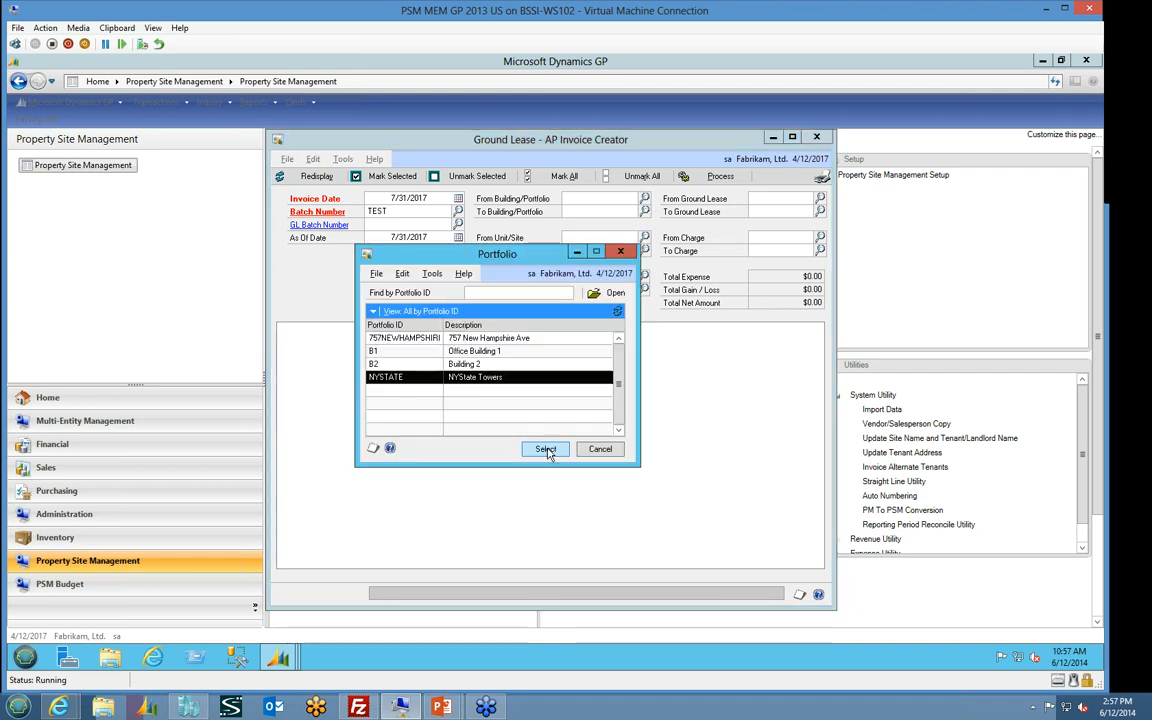
click(545, 449)
click(317, 176)
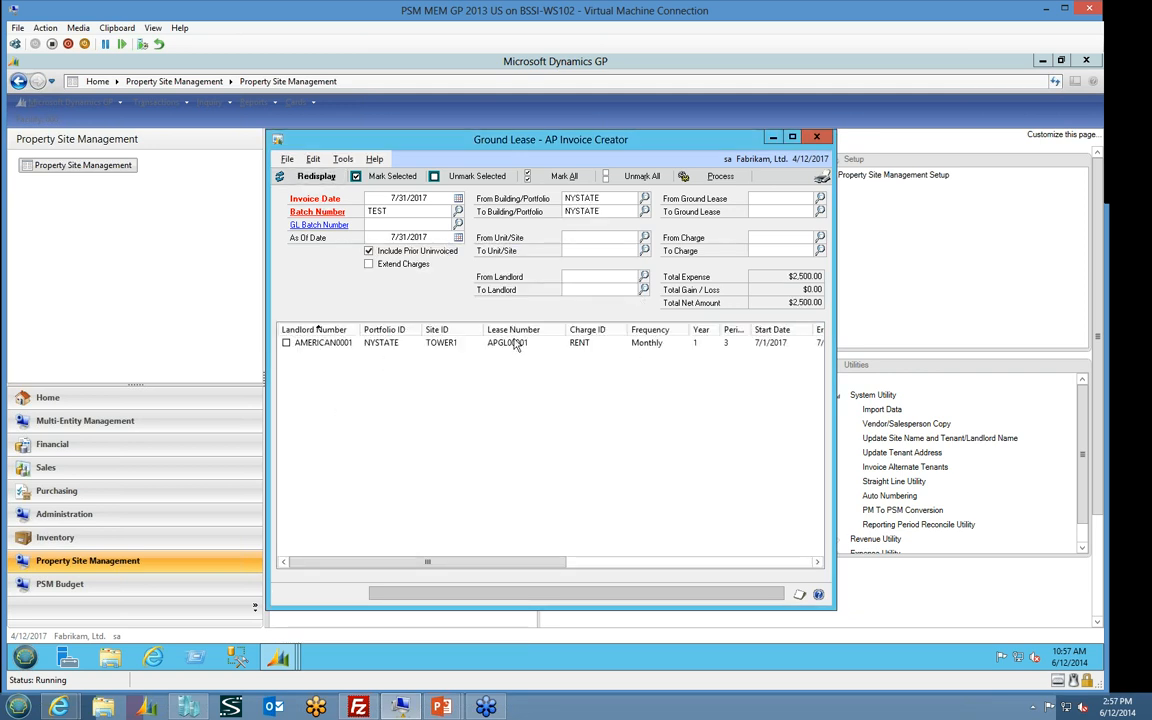
drag(536, 565, 733, 566)
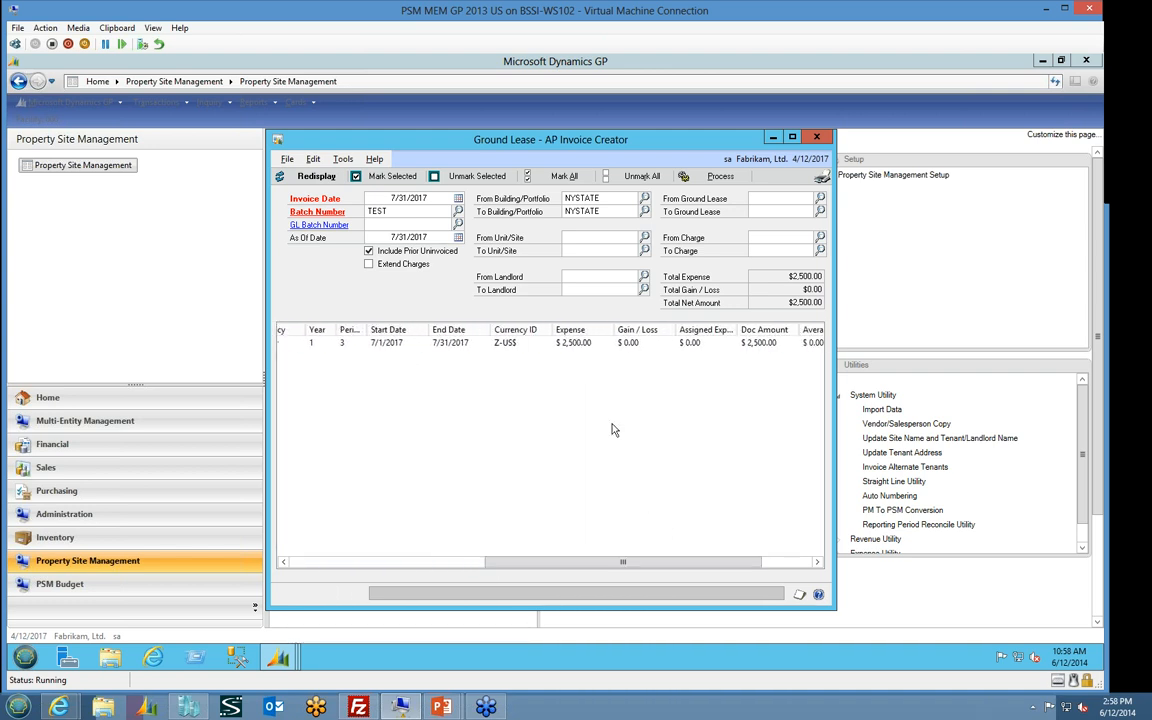
drag(654, 567, 458, 566)
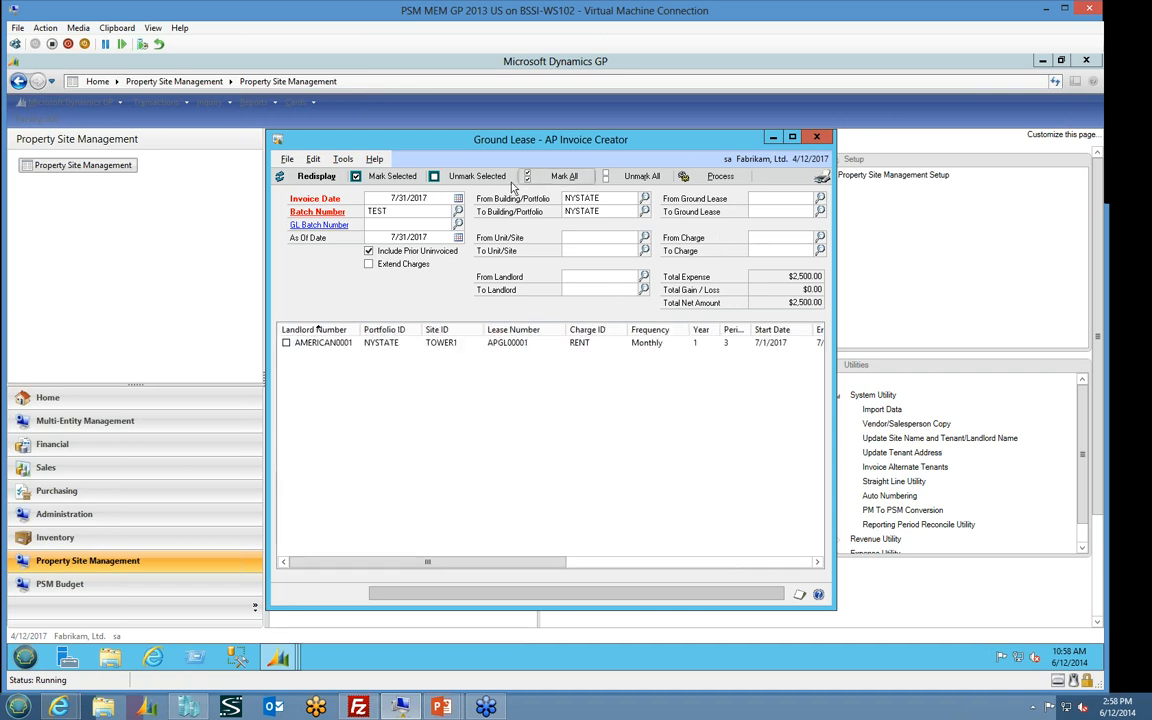
Mark all listed ground lease charges and process them into payables transactions
click(543, 181)
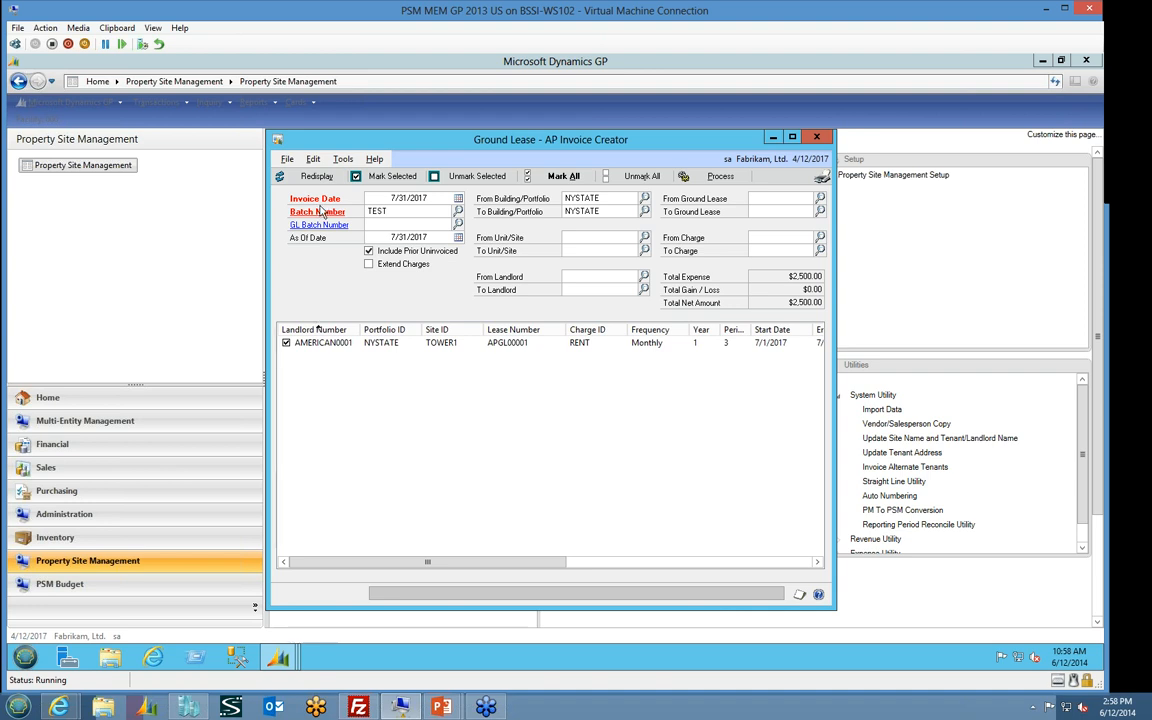
click(718, 176)
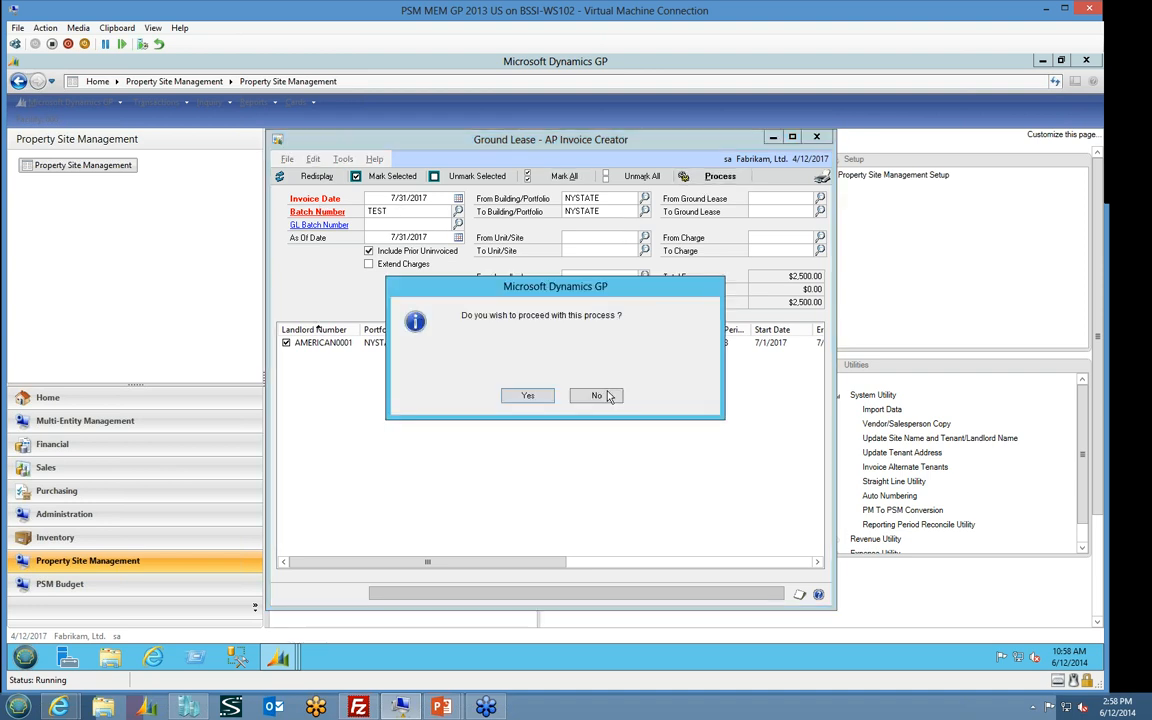
click(527, 395)
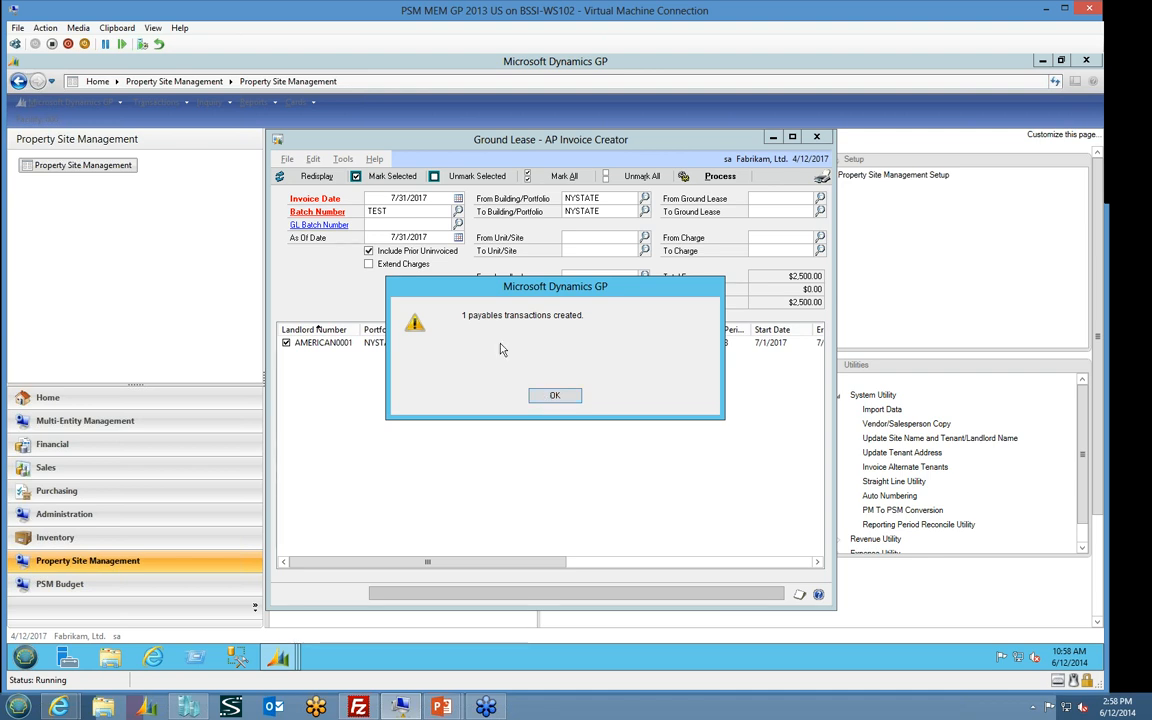
click(538, 397)
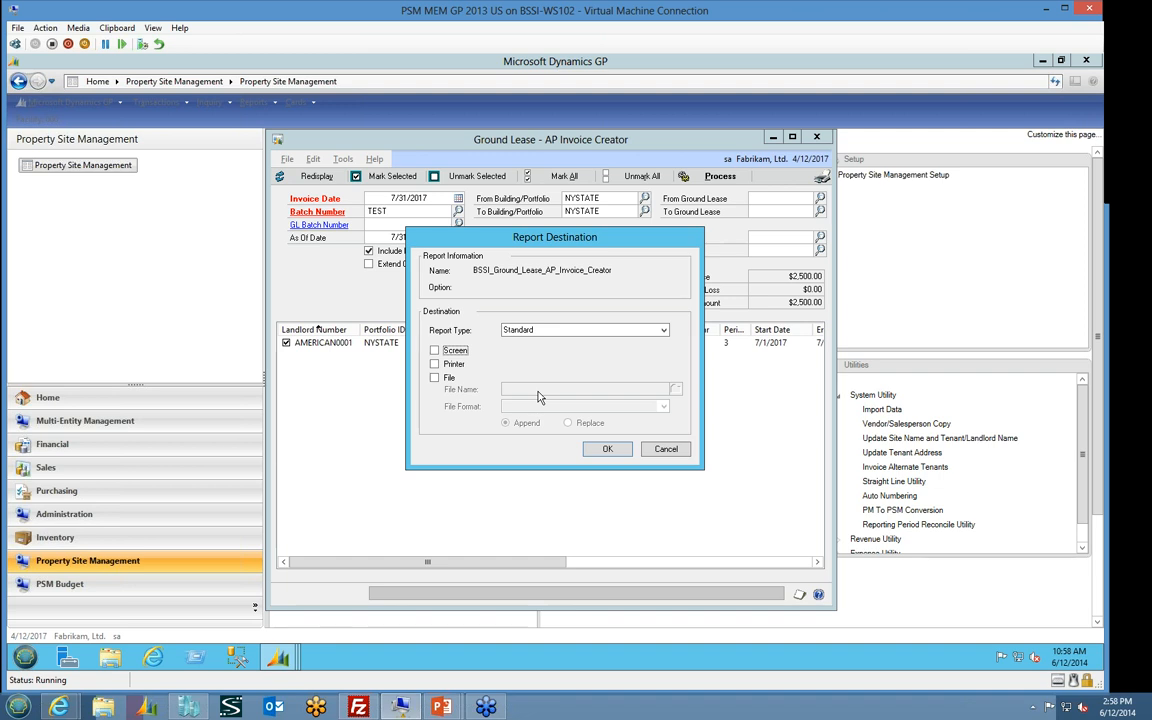
Output the Ground Lease AP Invoice Creation report to the screen and widen it to show all its columns
click(436, 354)
click(608, 449)
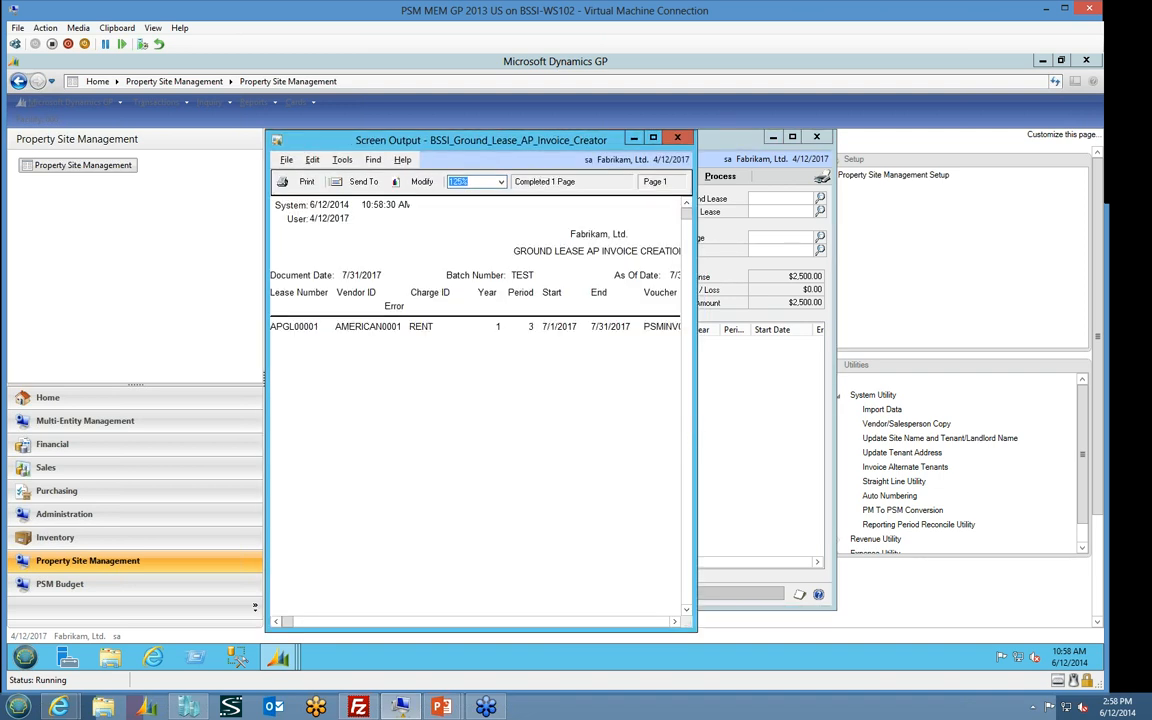
drag(692, 436, 945, 436)
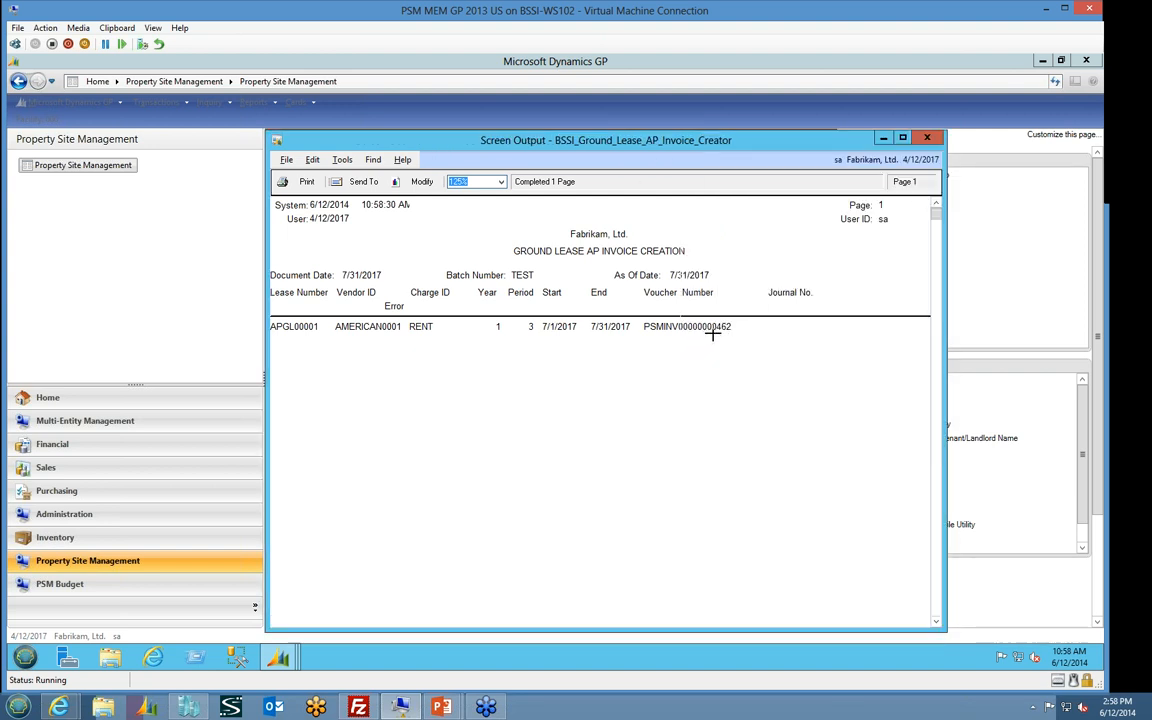
Close the ground lease report and its invoice creator, and open Tenant Lease Invoices under Revenue Transaction
click(927, 139)
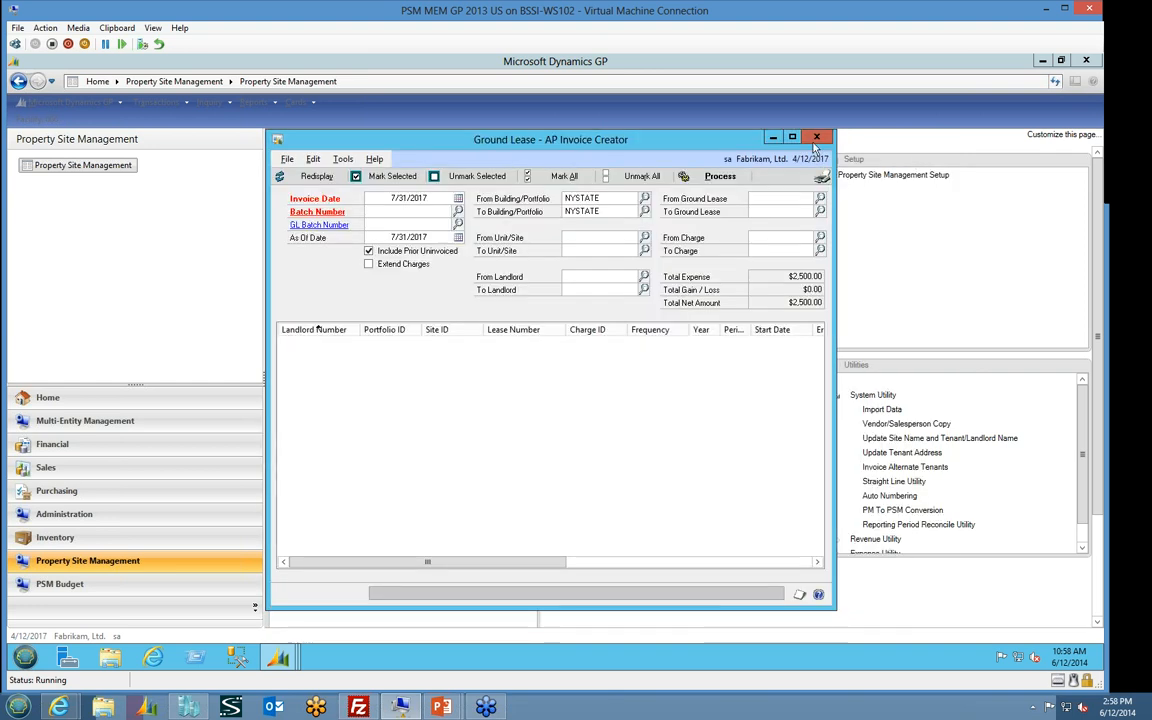
click(816, 137)
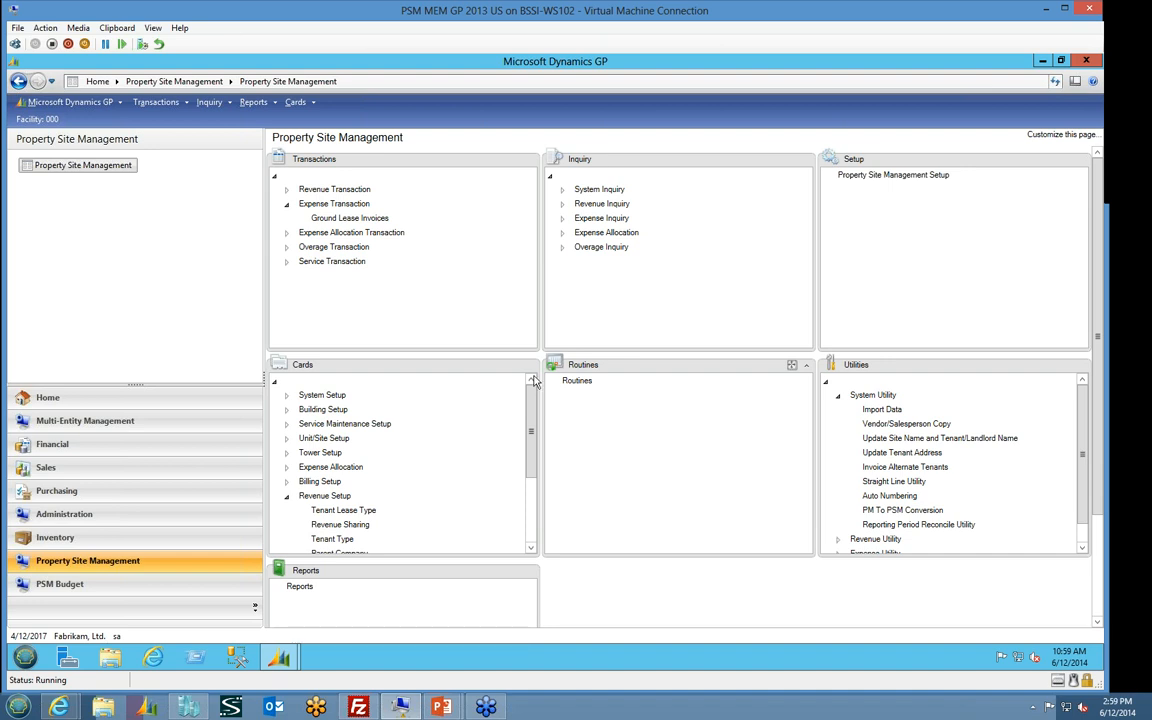
click(286, 190)
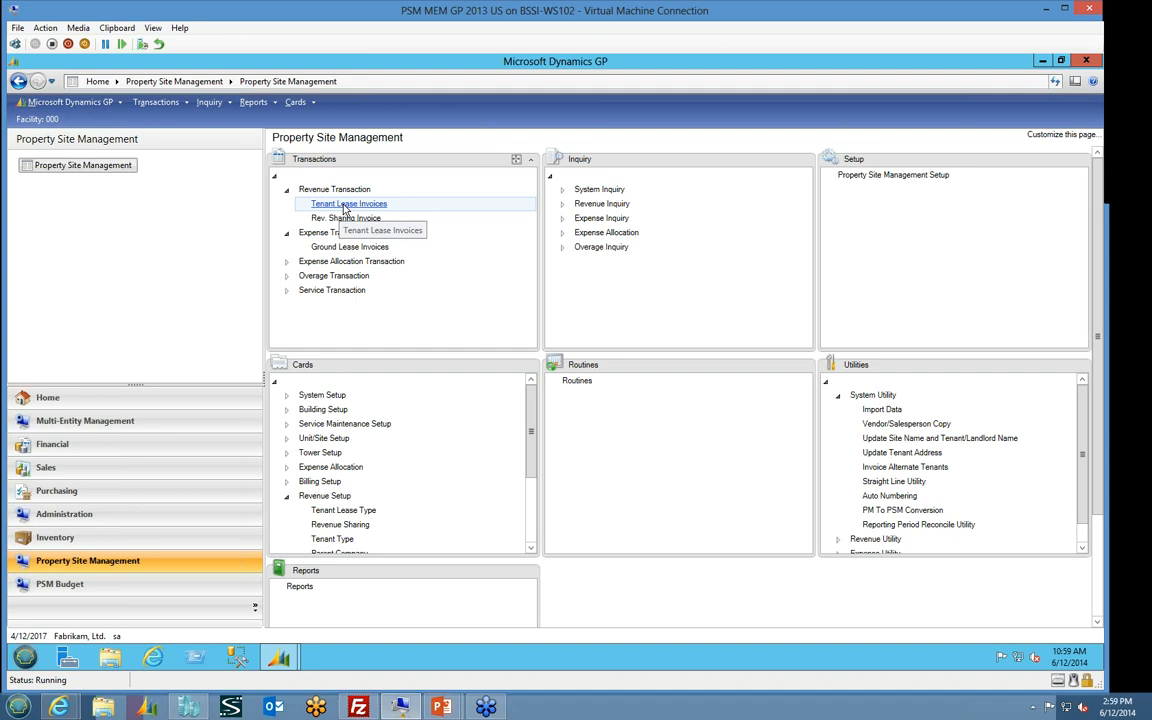
click(346, 204)
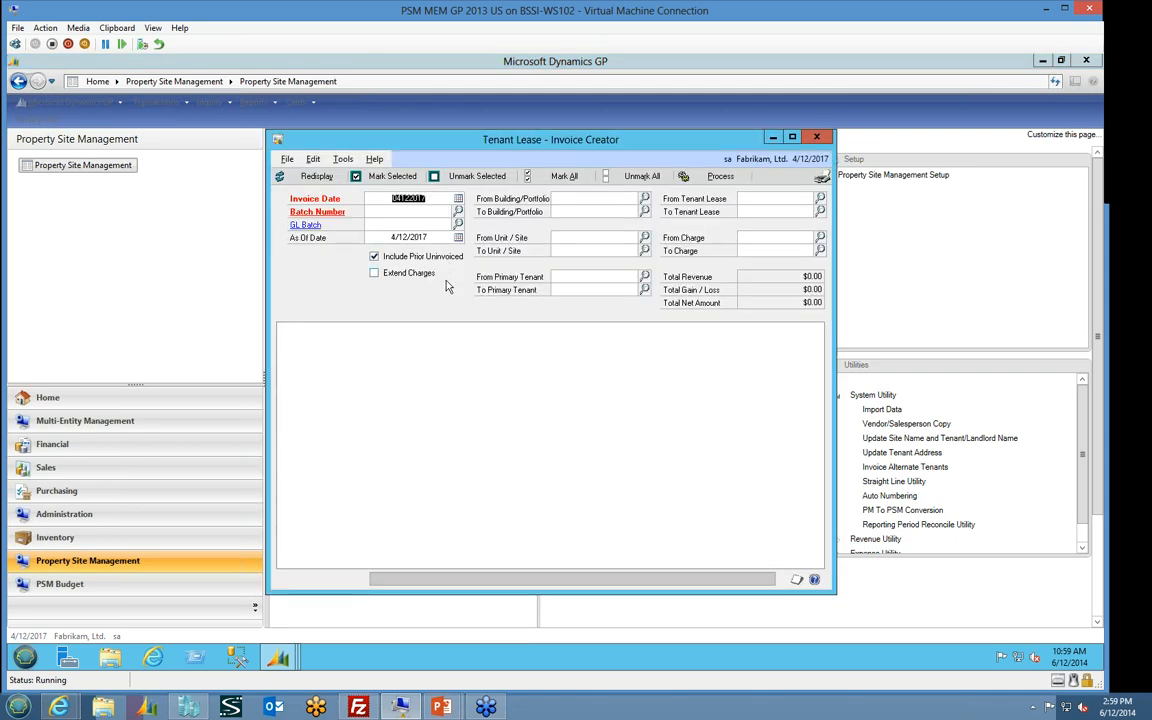
Set the tenant lease invoice date and as of date to 7/31/2017 with batch number TEST
text(0731)
key(Tab)
text(TEST)
key(Tab)
text(0731)
key(Tab)
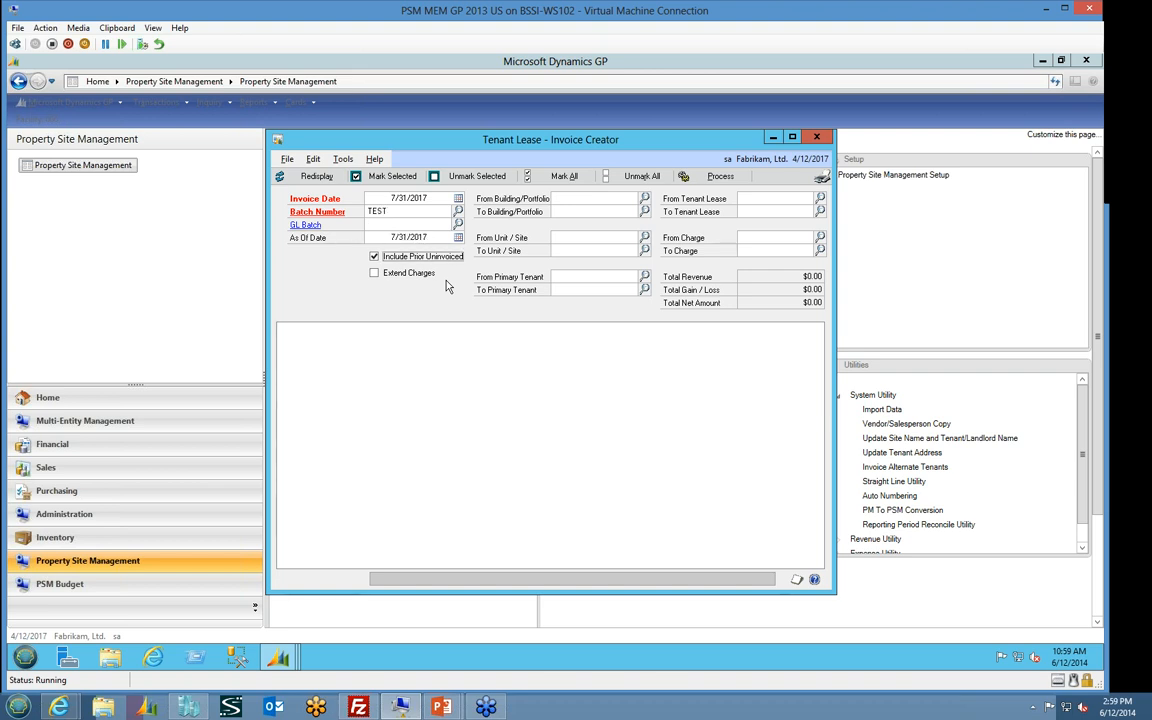
Restrict the tenant lease invoice creator to building/portfolio NYSTATE and display the matching uninvoiced charges
click(645, 199)
click(480, 377)
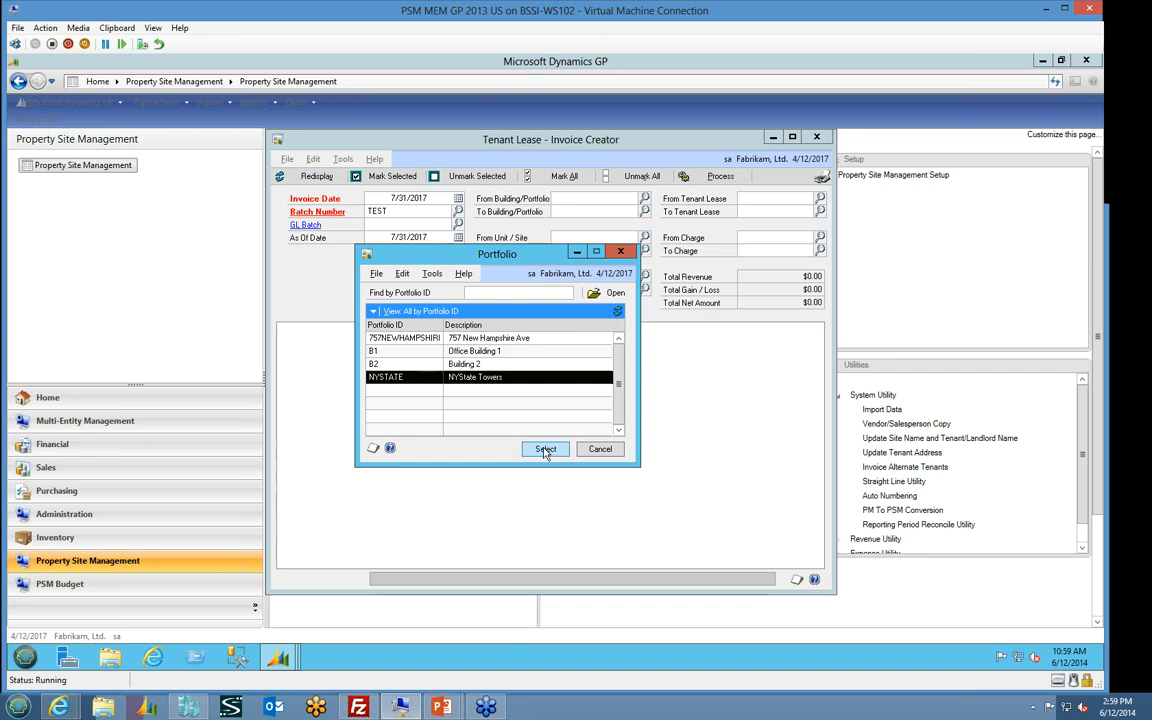
click(545, 448)
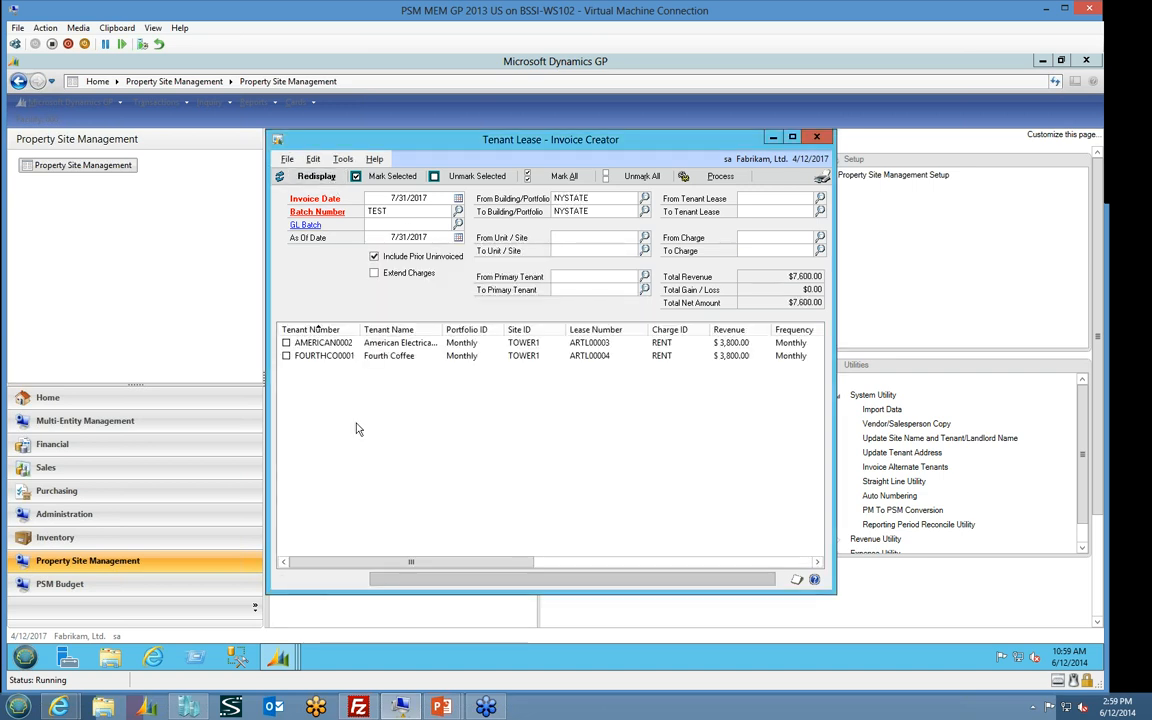
Examine both listed tenant charges, including their lease numbers, invoice periods, document amounts and straight-line columns
click(341, 344)
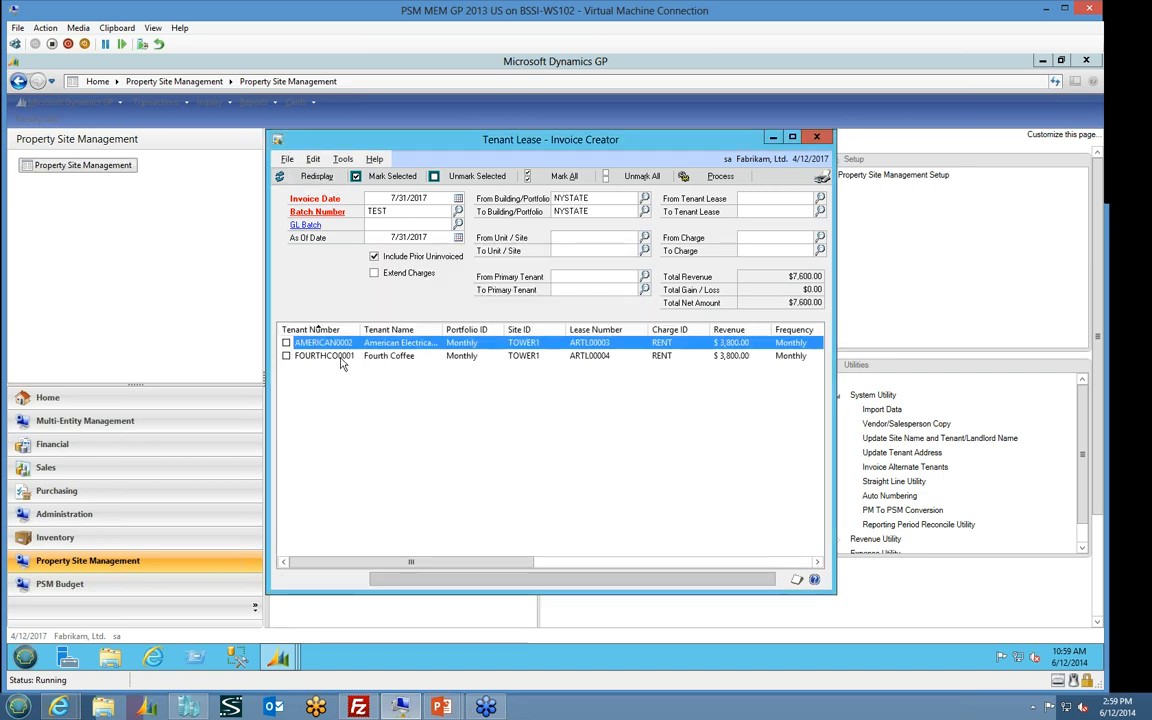
click(334, 356)
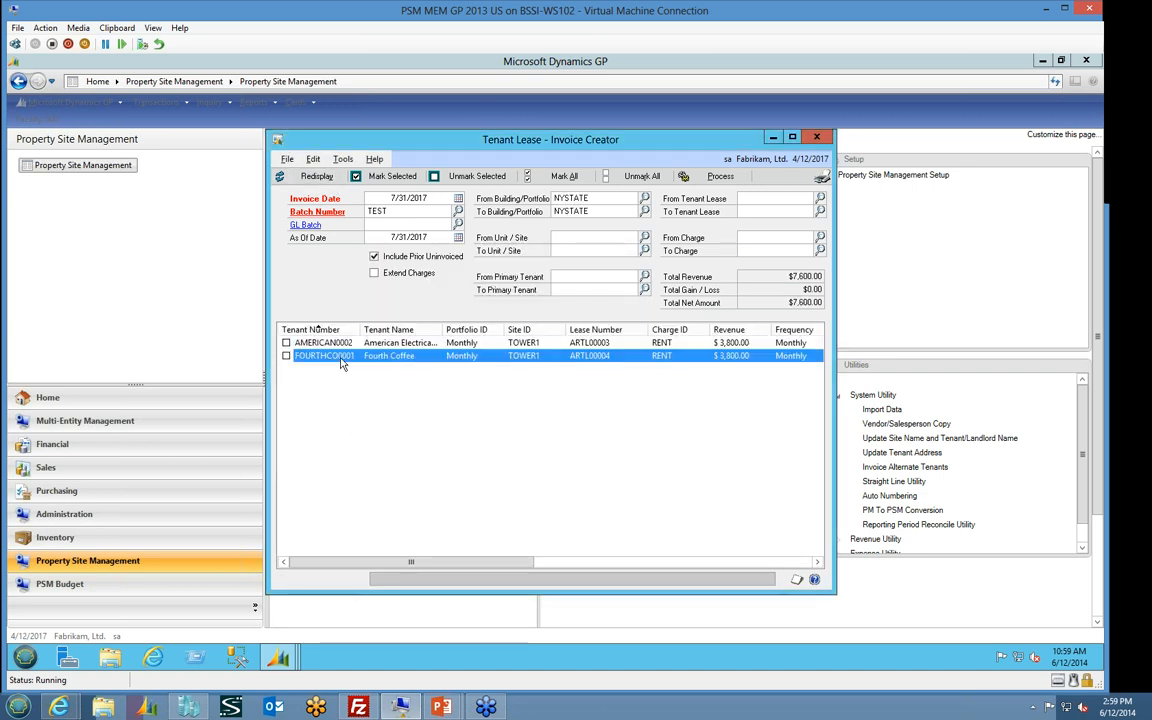
click(613, 344)
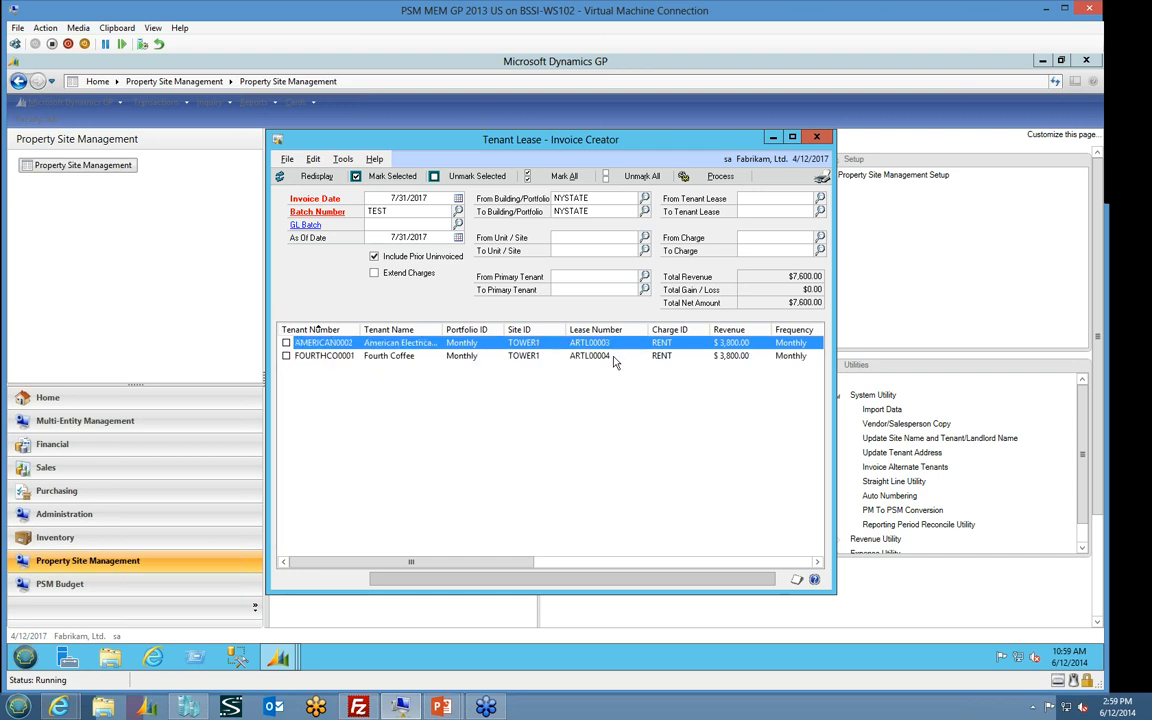
click(611, 356)
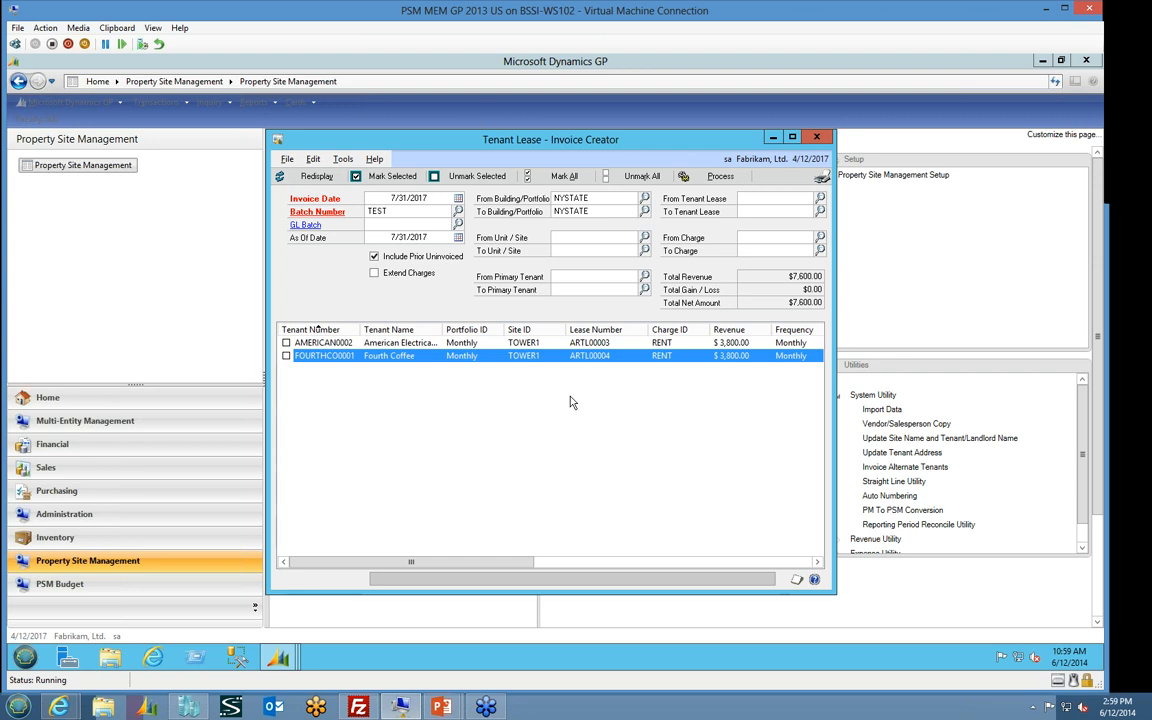
drag(480, 566, 670, 615)
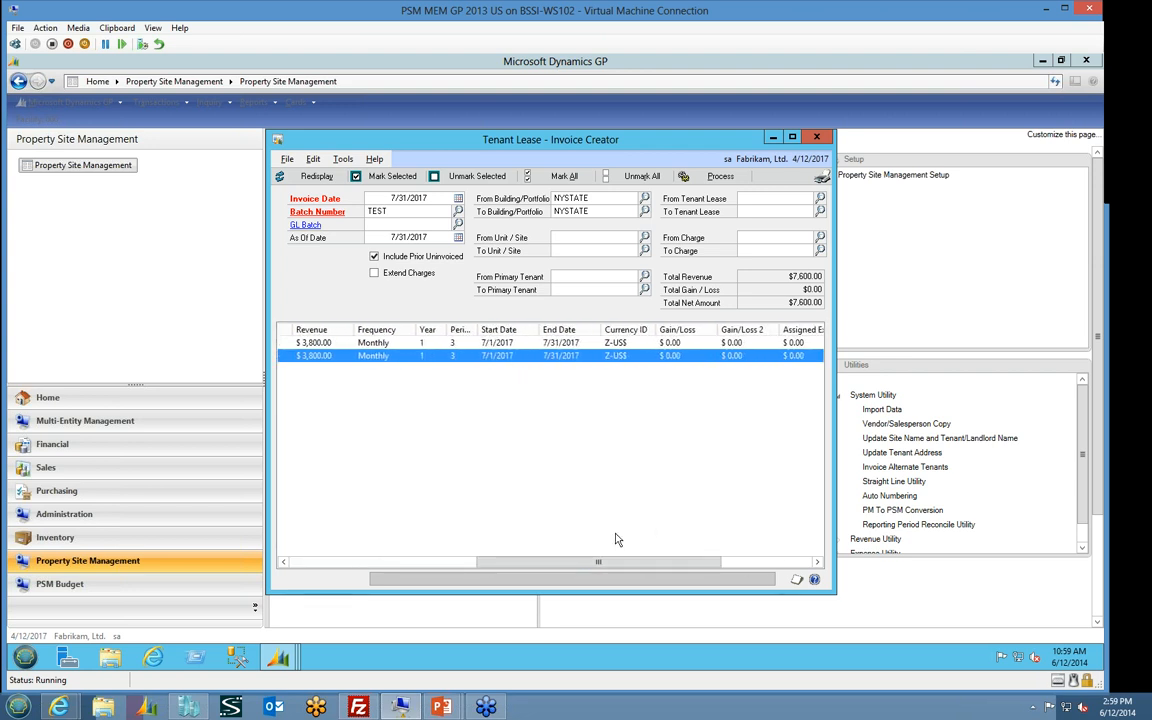
drag(649, 564, 736, 566)
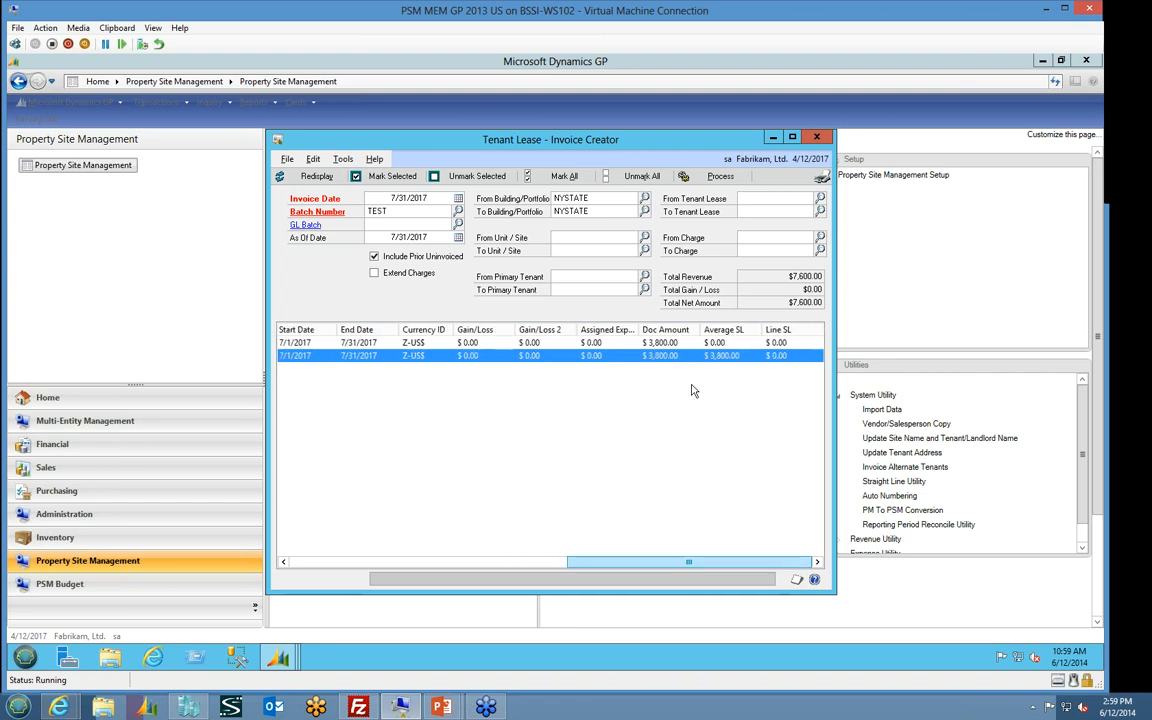
click(664, 343)
click(667, 356)
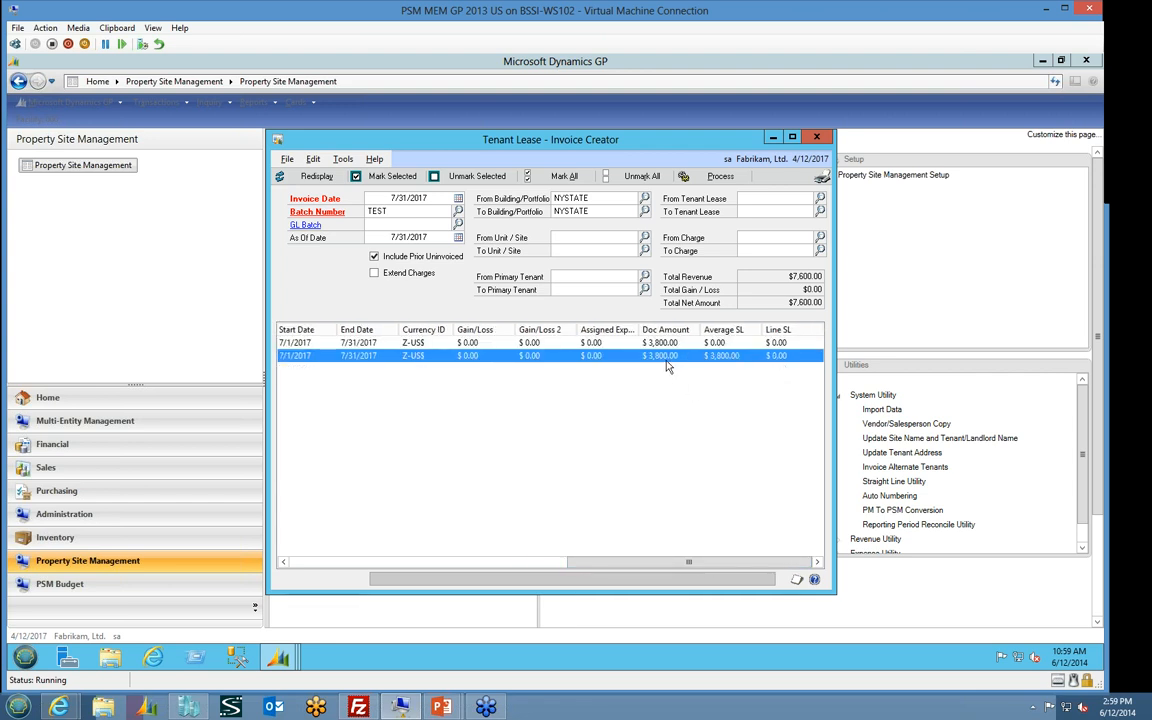
drag(594, 564, 320, 567)
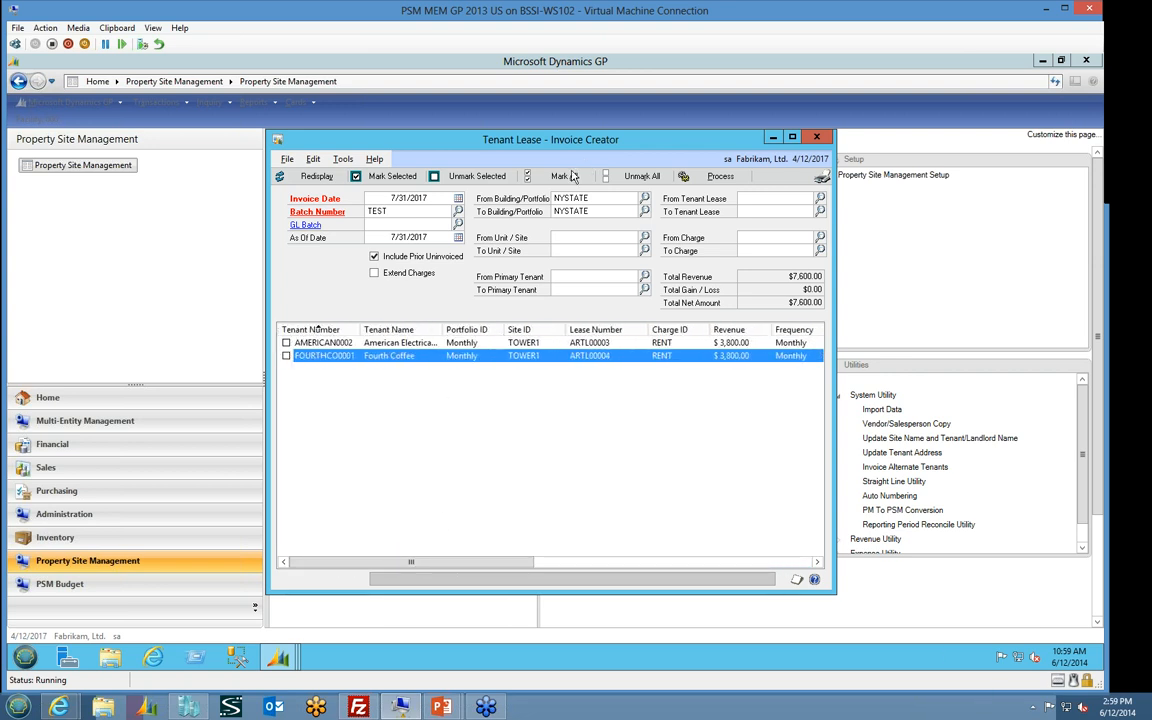
Mark all listed tenant lease charges and process them into sales invoices
click(568, 176)
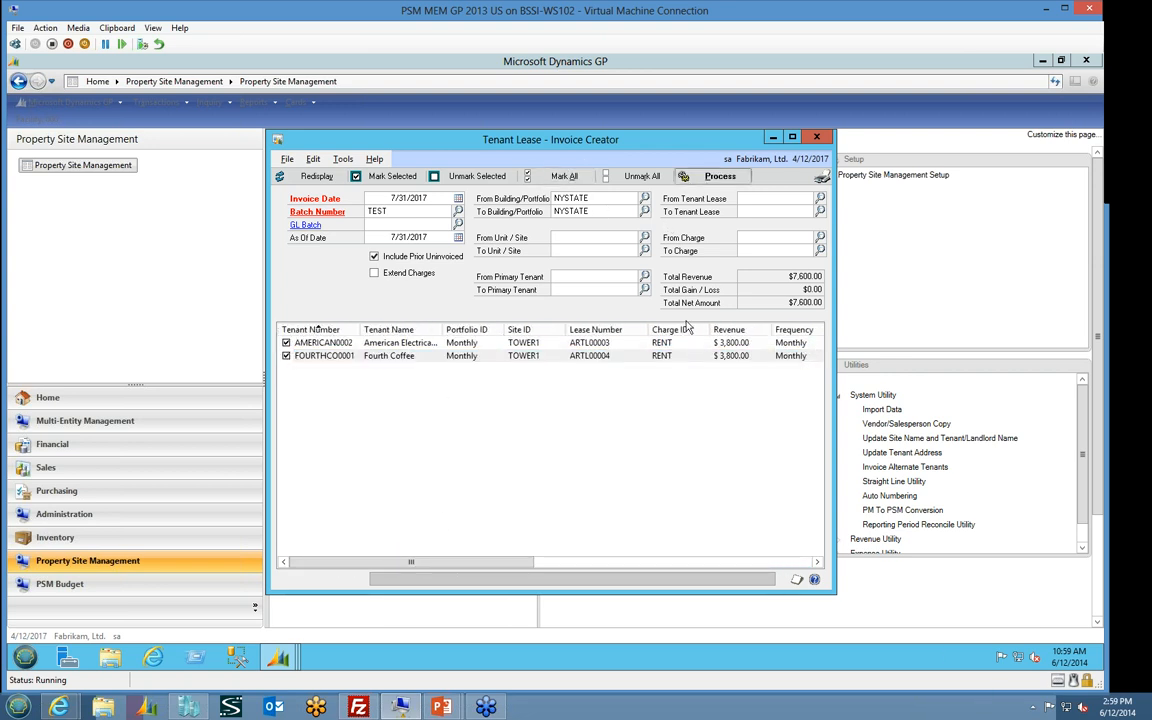
click(720, 176)
click(530, 396)
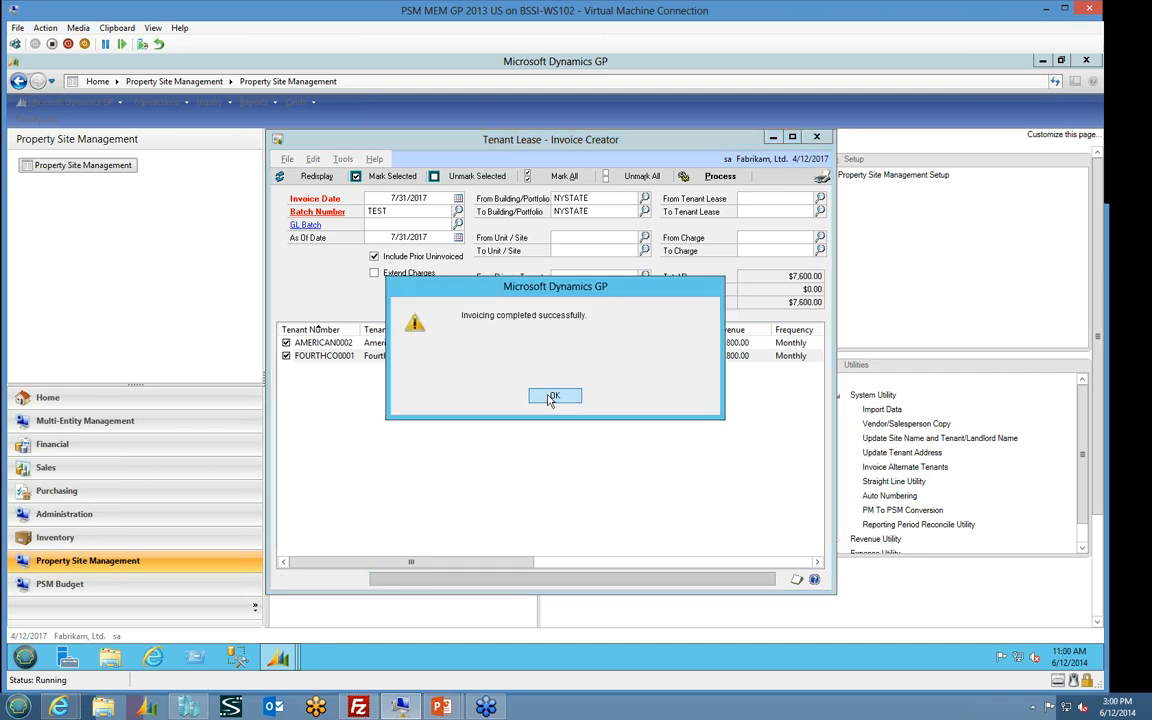
click(549, 397)
Output the Tenant Lease Invoice Creation report to the screen at full column width, then close it and the invoice creator
click(434, 350)
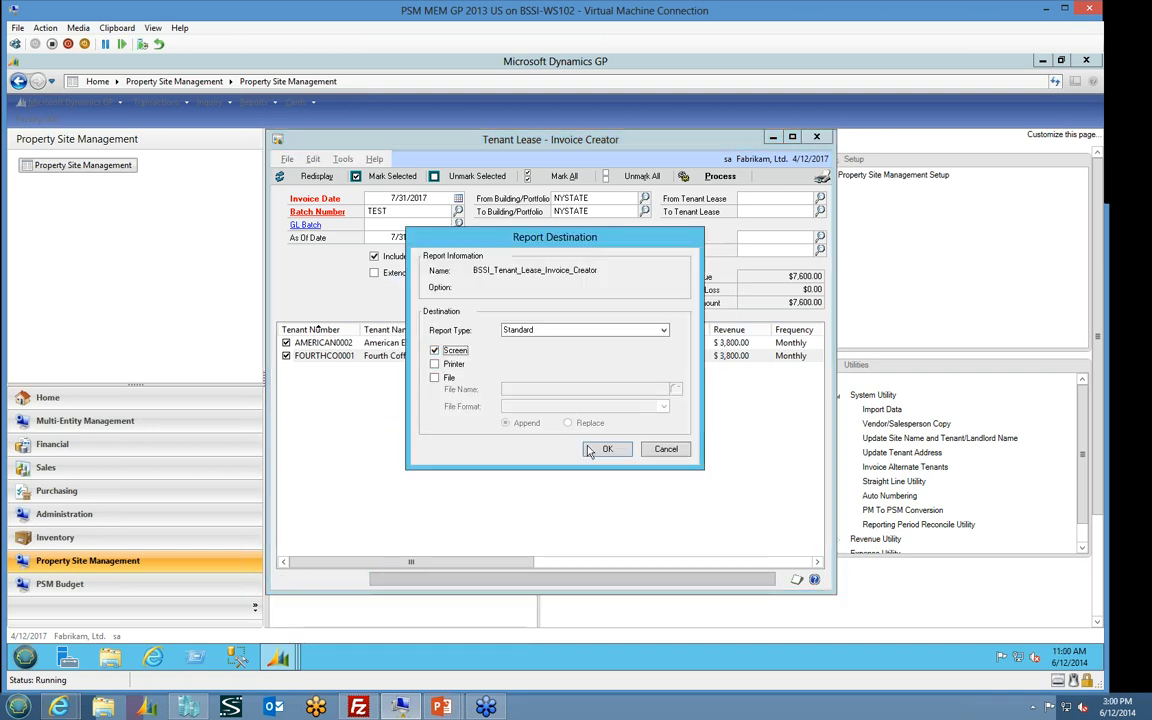
click(590, 452)
drag(695, 404, 1006, 396)
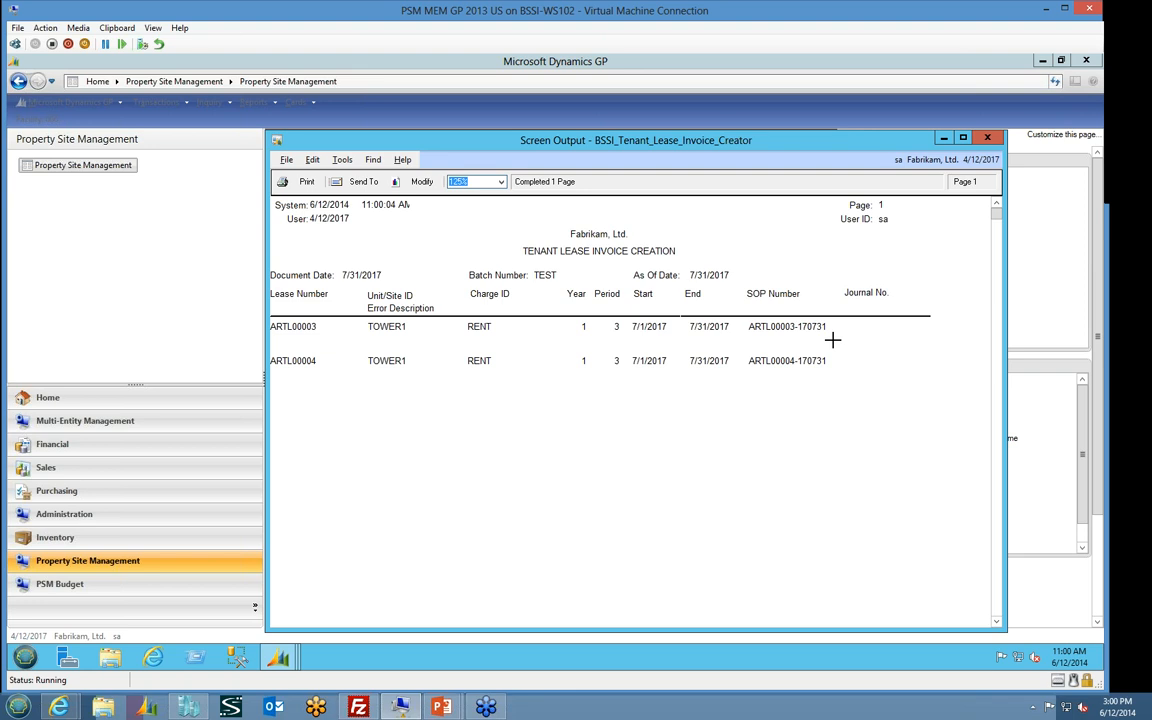
click(987, 137)
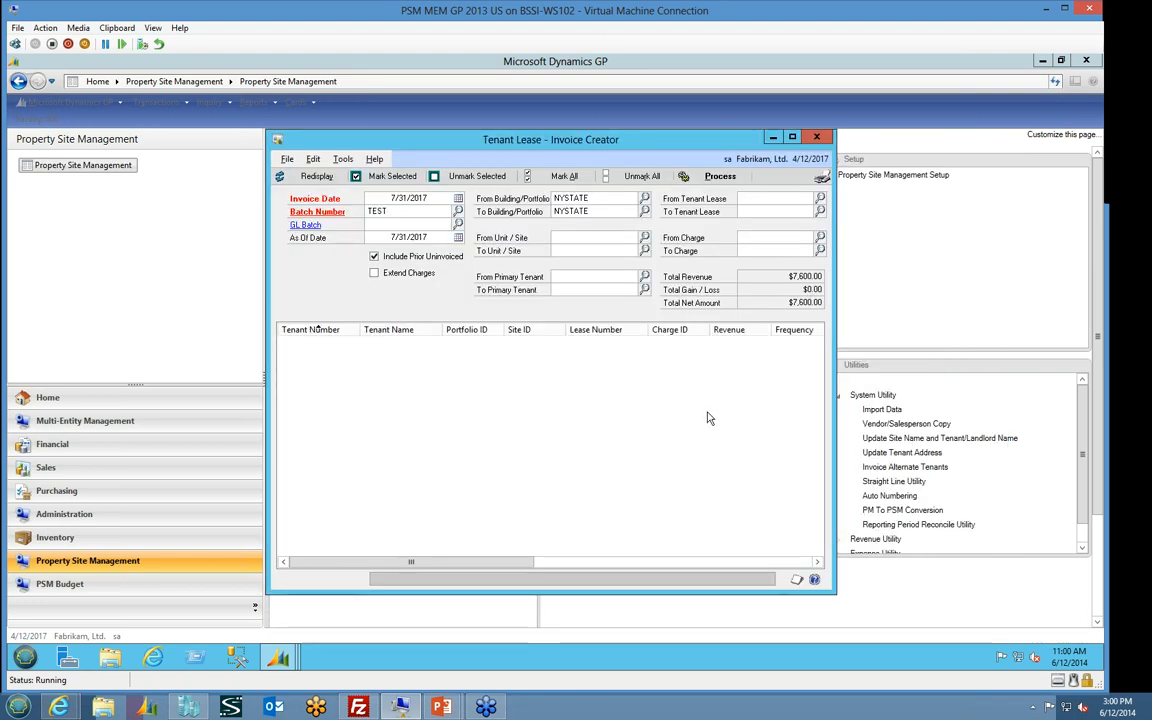
click(815, 138)
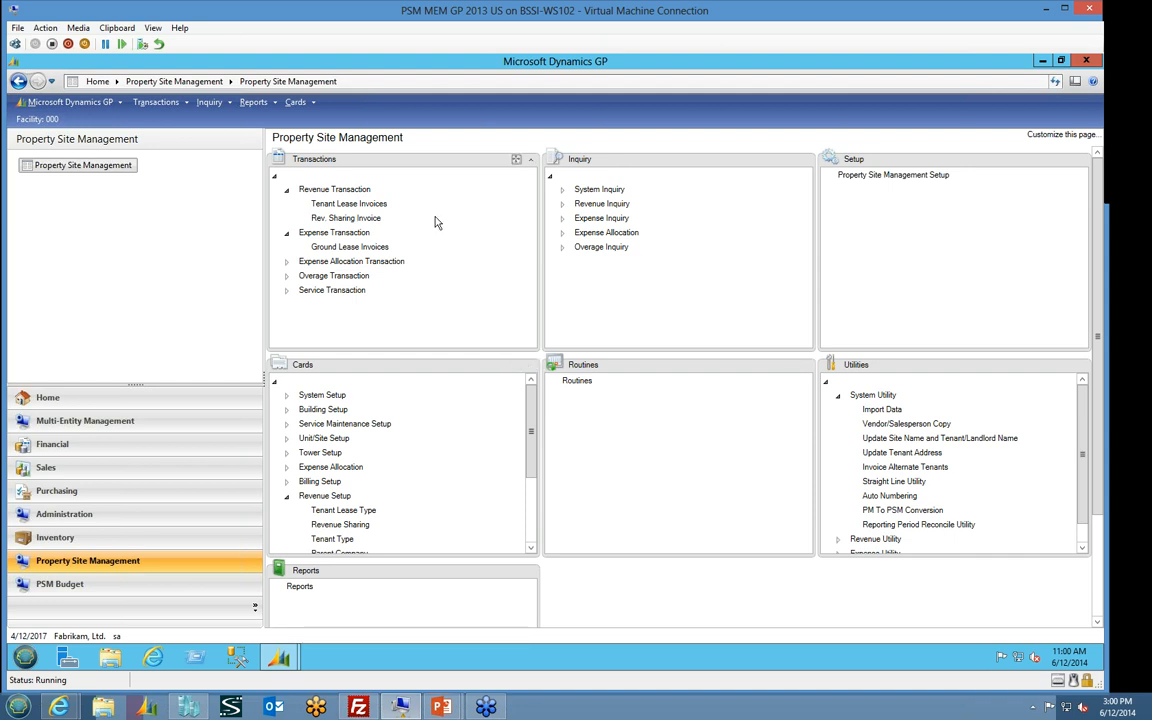
Open Rev. Sharing Invoice and set the invoice date and as of date to 7/31/2017 with batch number TEST
click(350, 219)
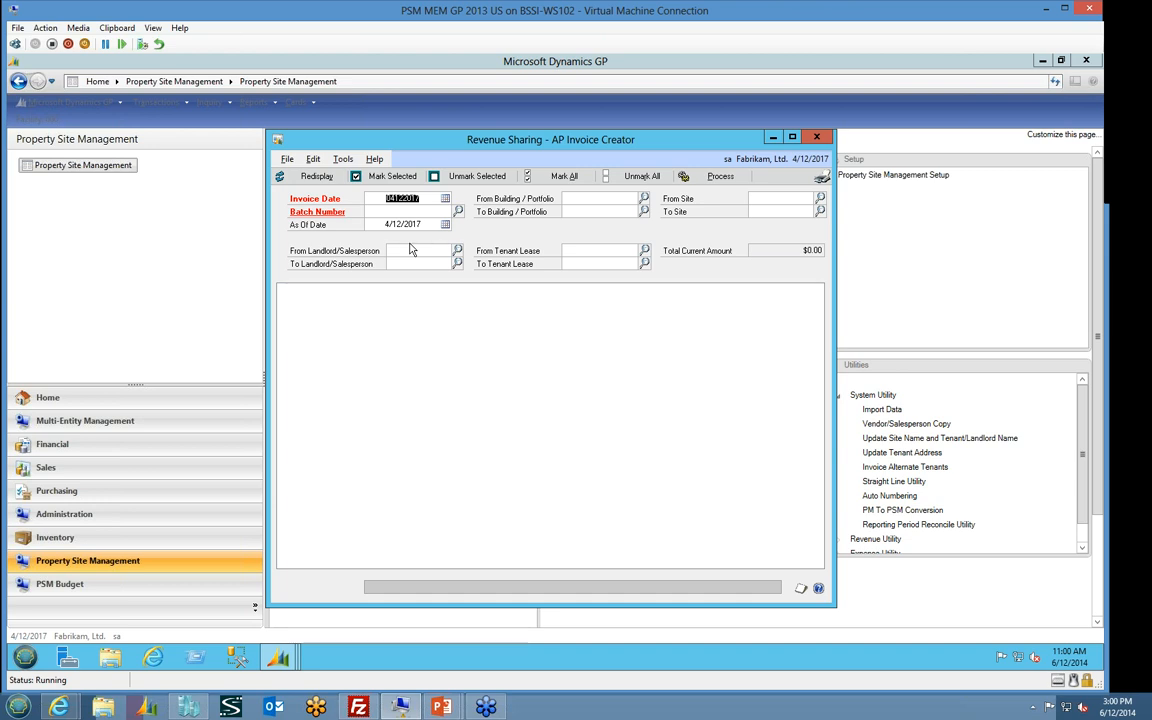
text(0731)
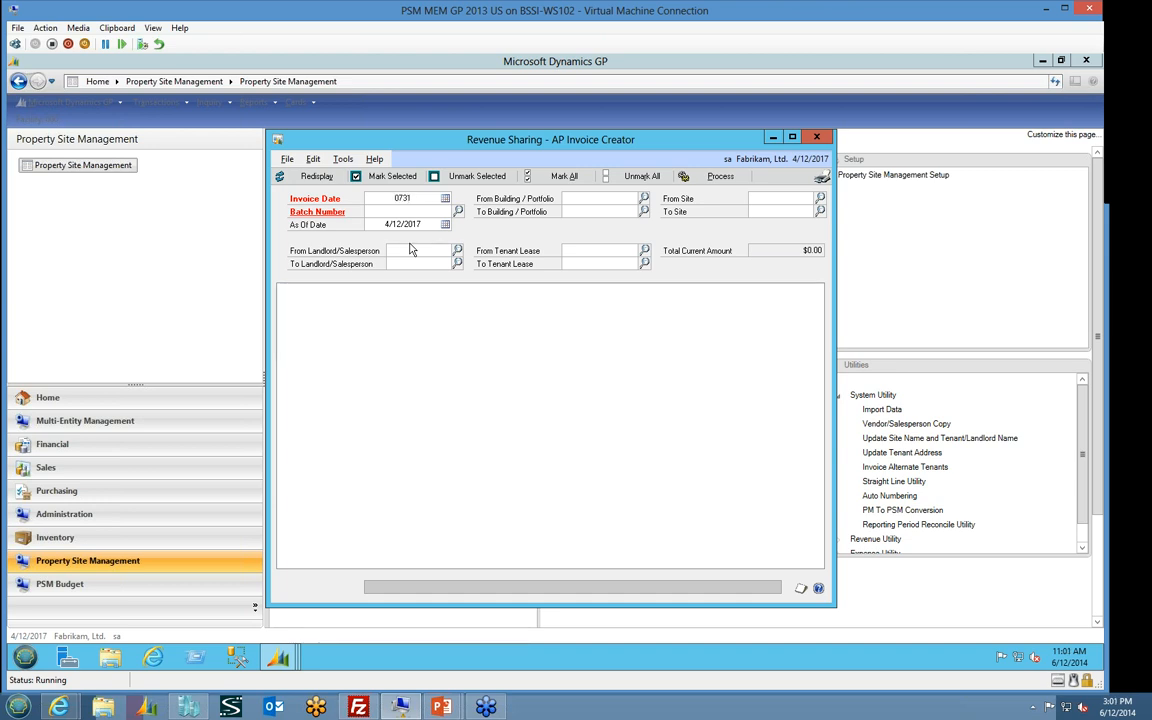
text(17)
key(Tab)
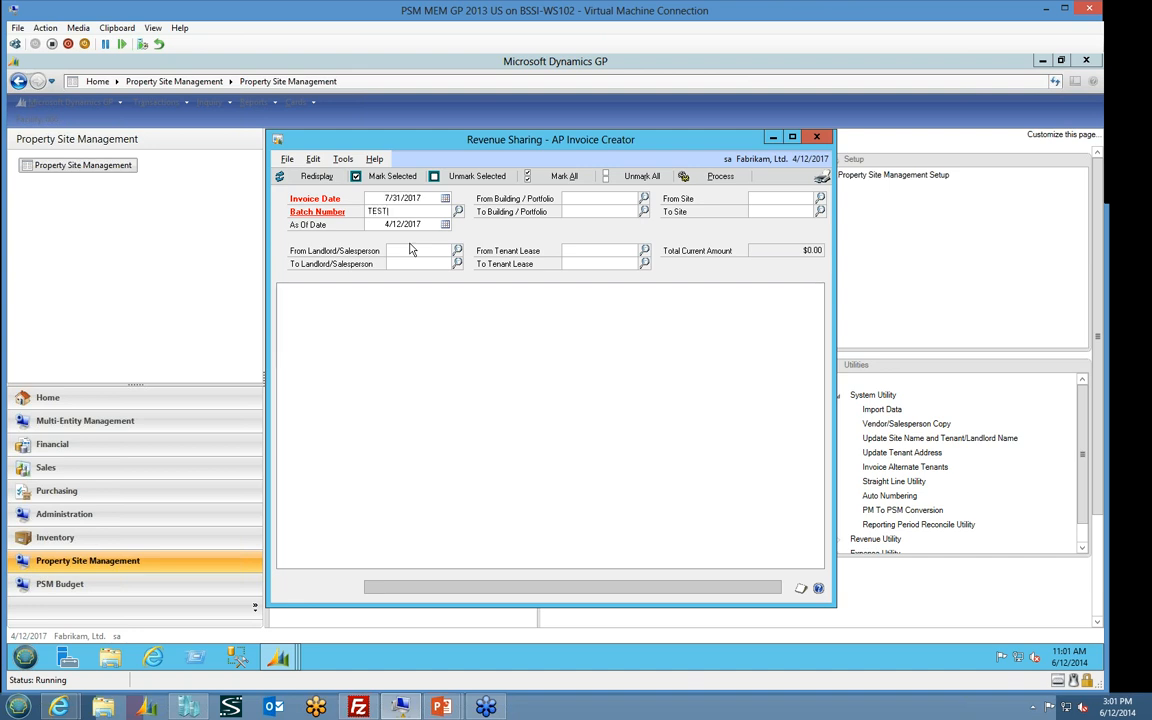
key(Tab)
text(073117)
key(Tab)
Restrict the revenue sharing invoice creator to building/portfolio NYSTATE, check its charge list and minimize the window
click(644, 198)
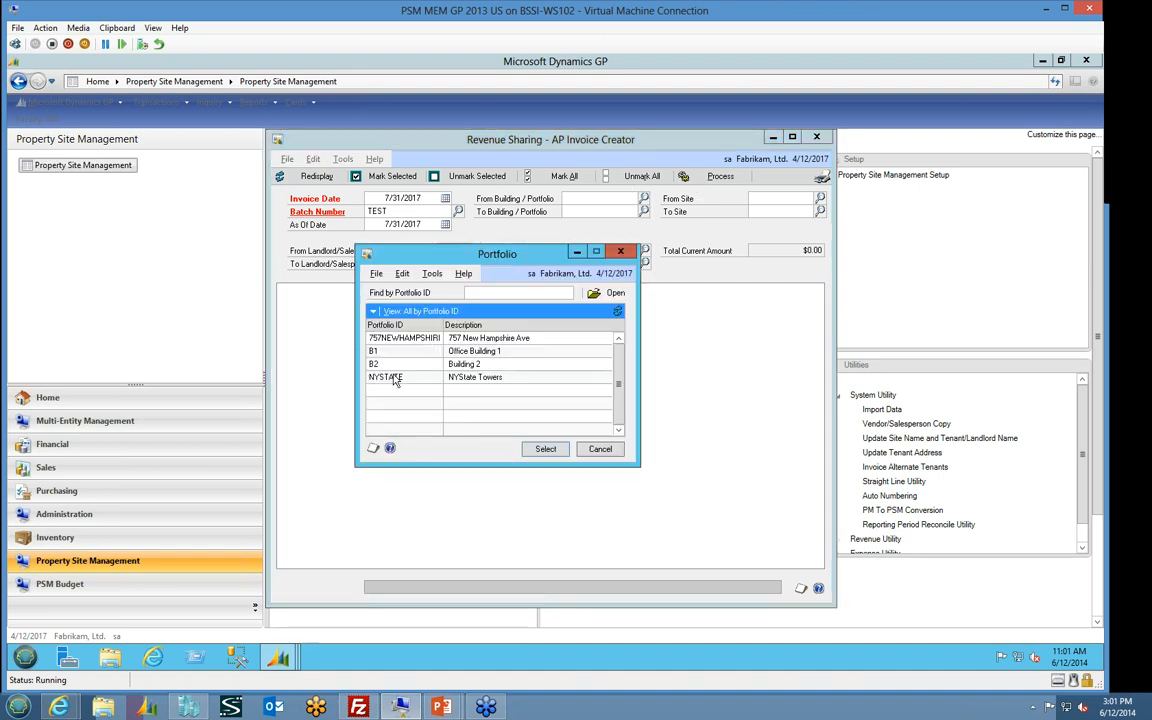
double_click(388, 377)
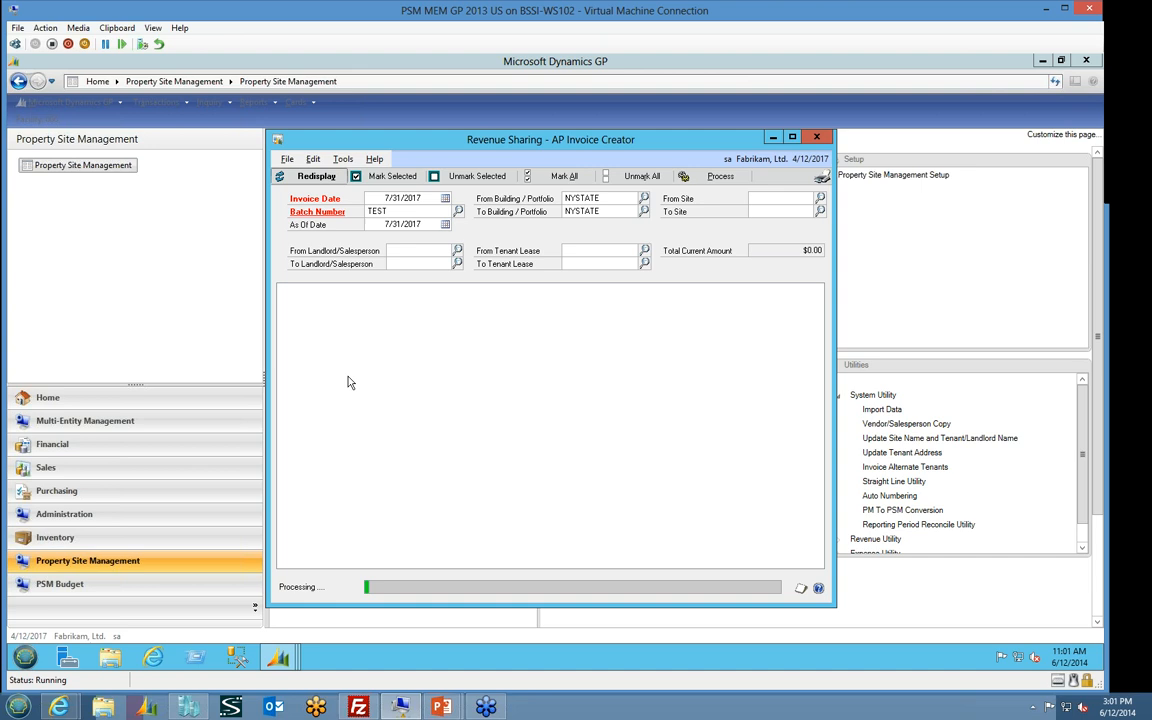
click(772, 139)
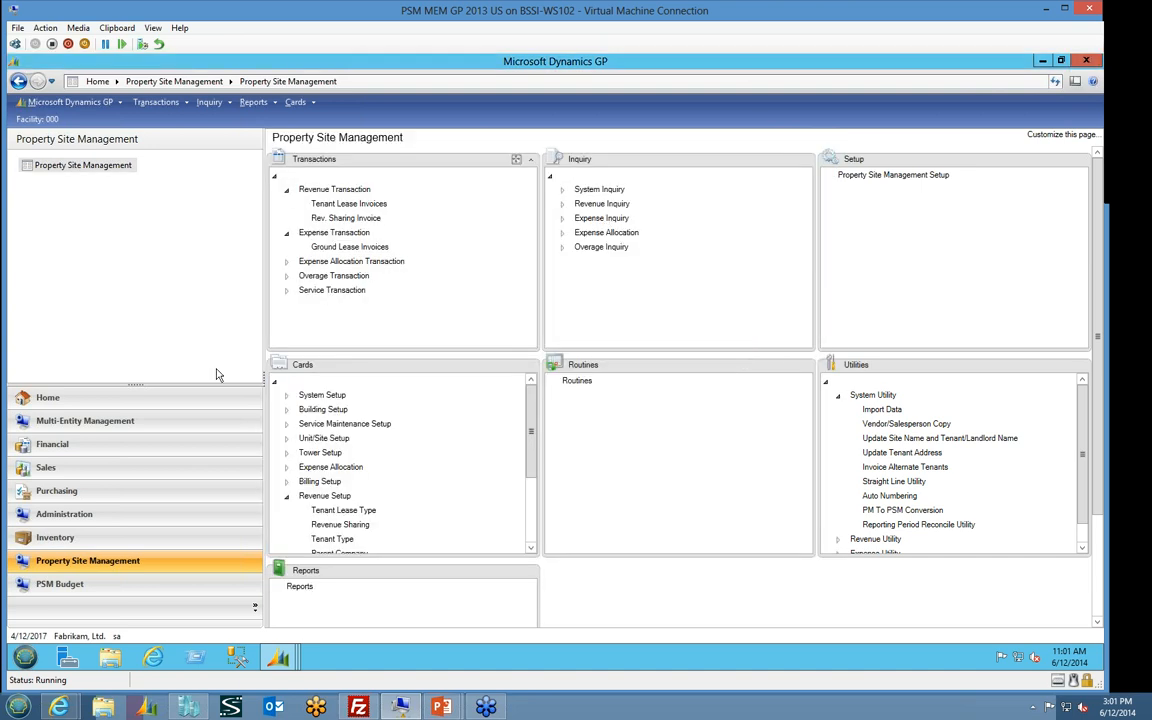
Open Sales Batches in the Sales area and load batch TEST with origin Sales Transaction Entry
click(127, 462)
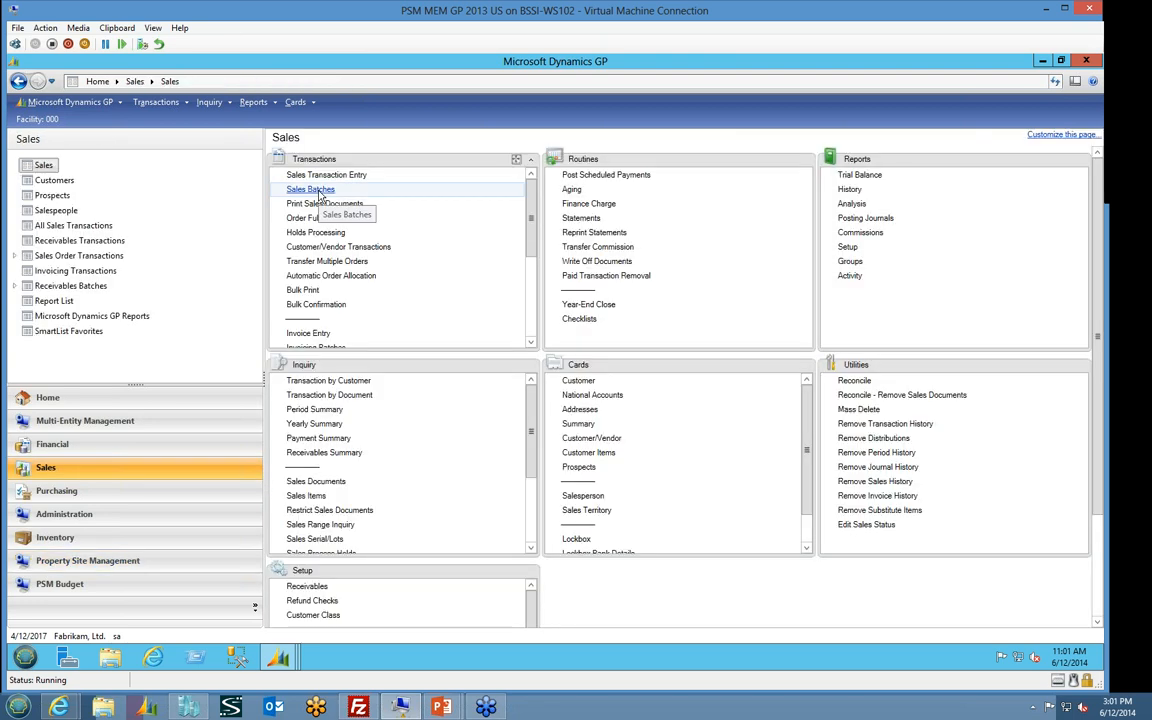
click(318, 190)
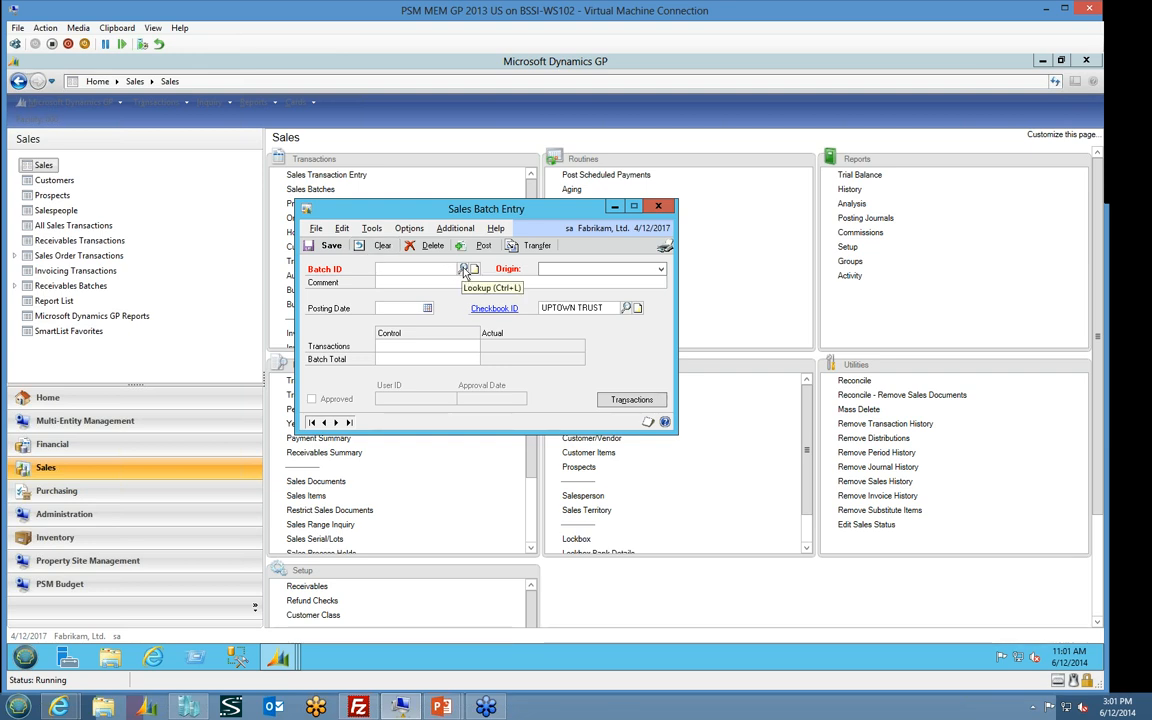
click(463, 270)
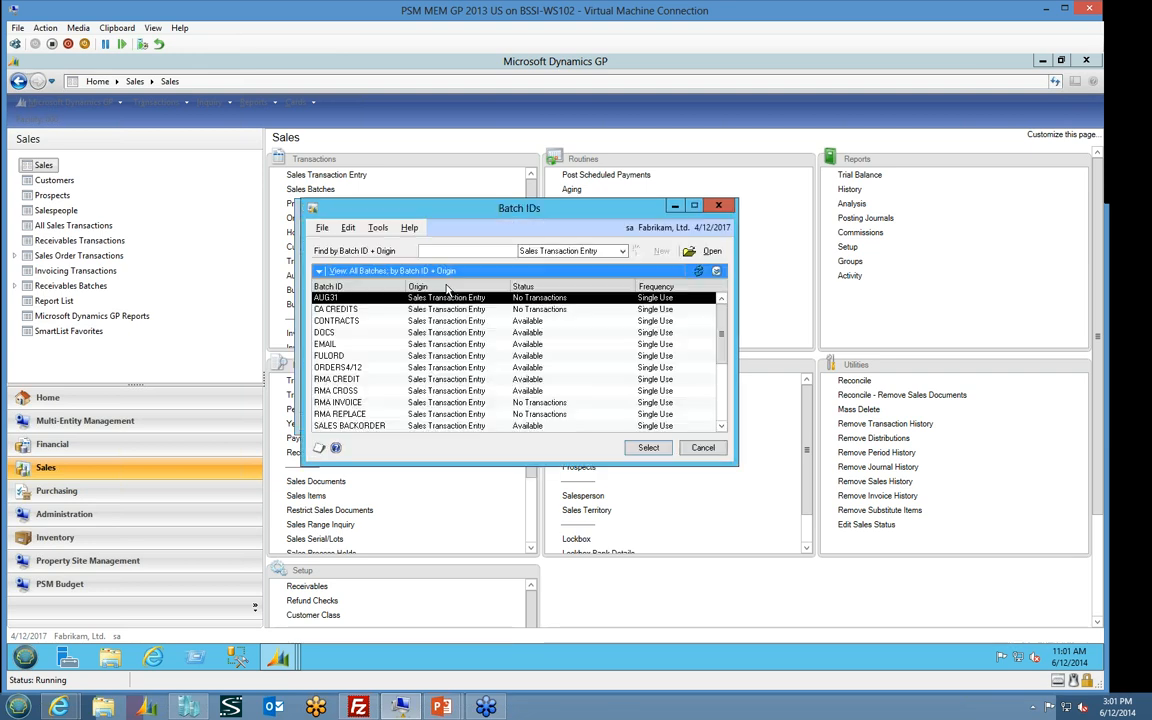
click(348, 336)
scroll(340, 390, down, 4)
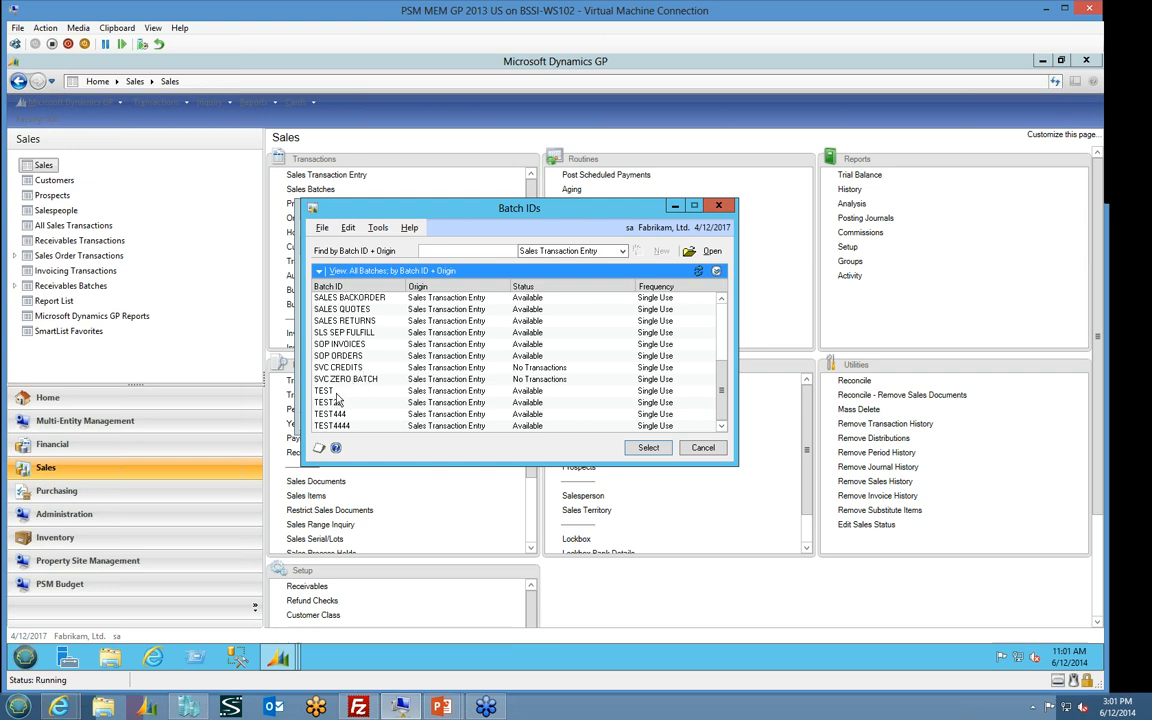
click(336, 392)
click(648, 448)
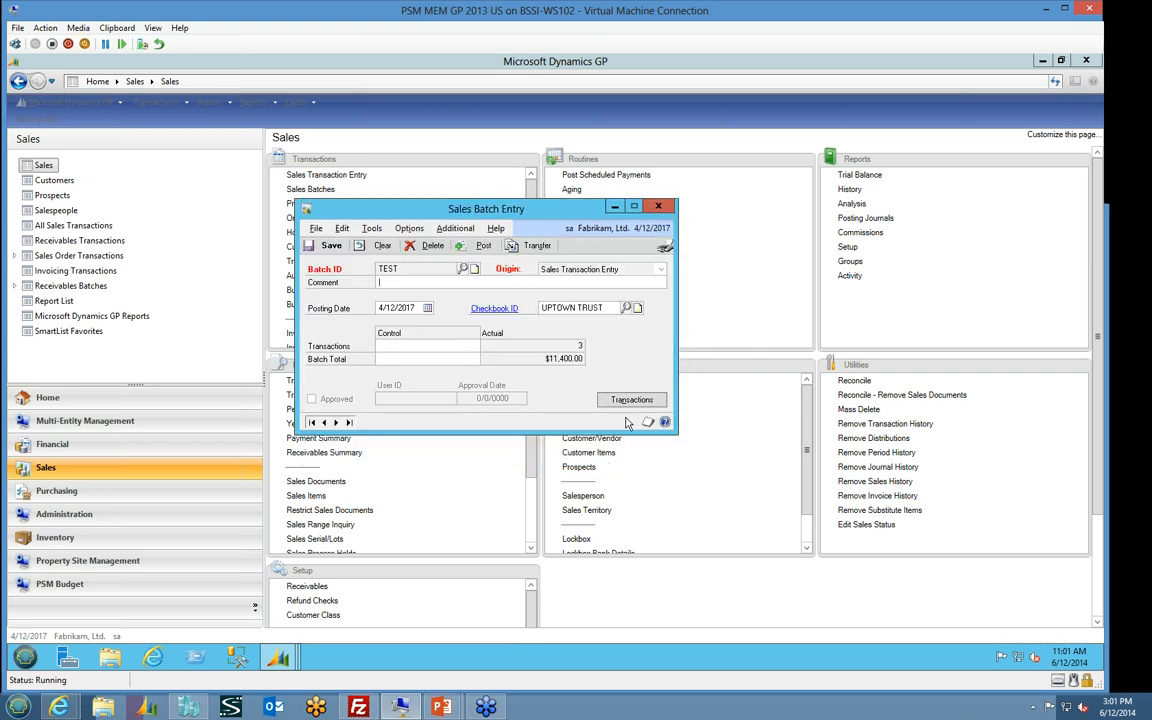
Look up the unposted invoice documents in batch TEST from its transactions, cancel the lookup and close Sales Transaction Entry
click(610, 399)
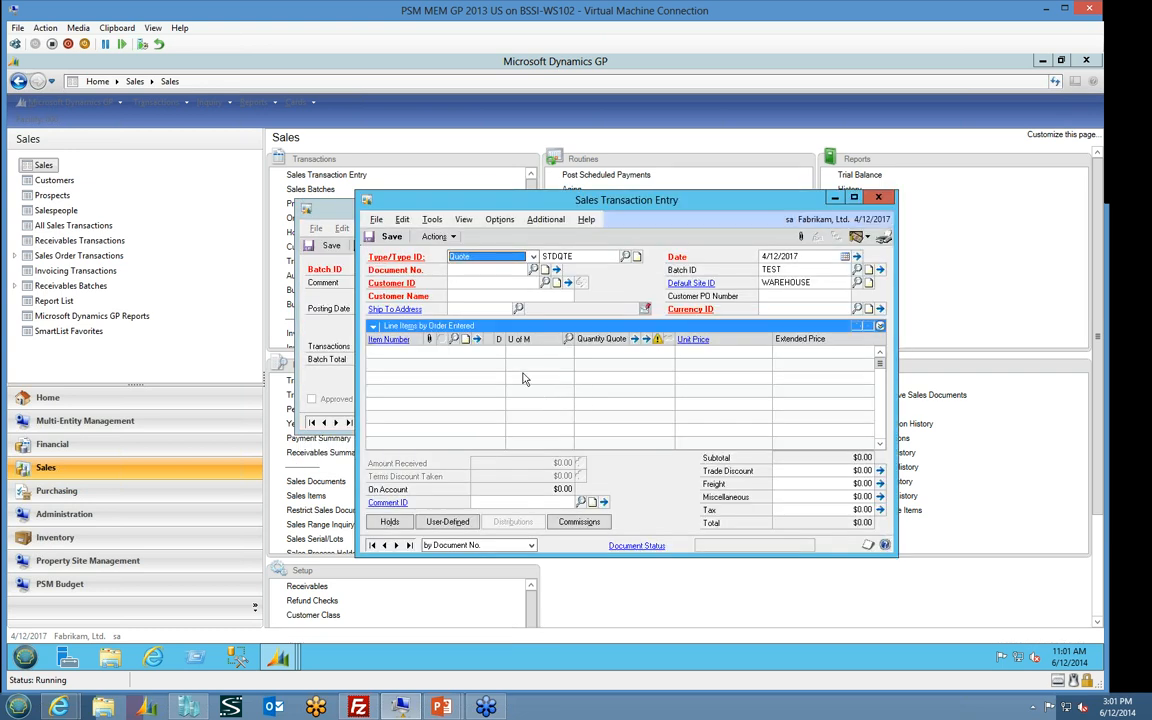
click(486, 257)
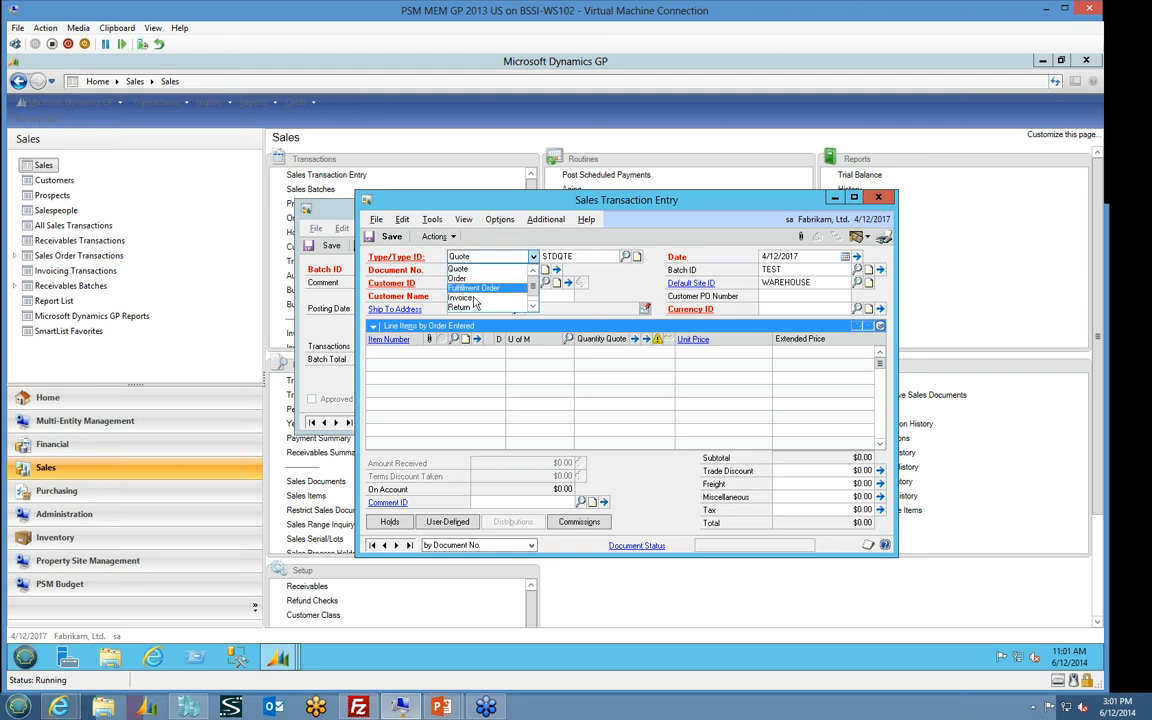
click(521, 285)
click(533, 270)
click(416, 298)
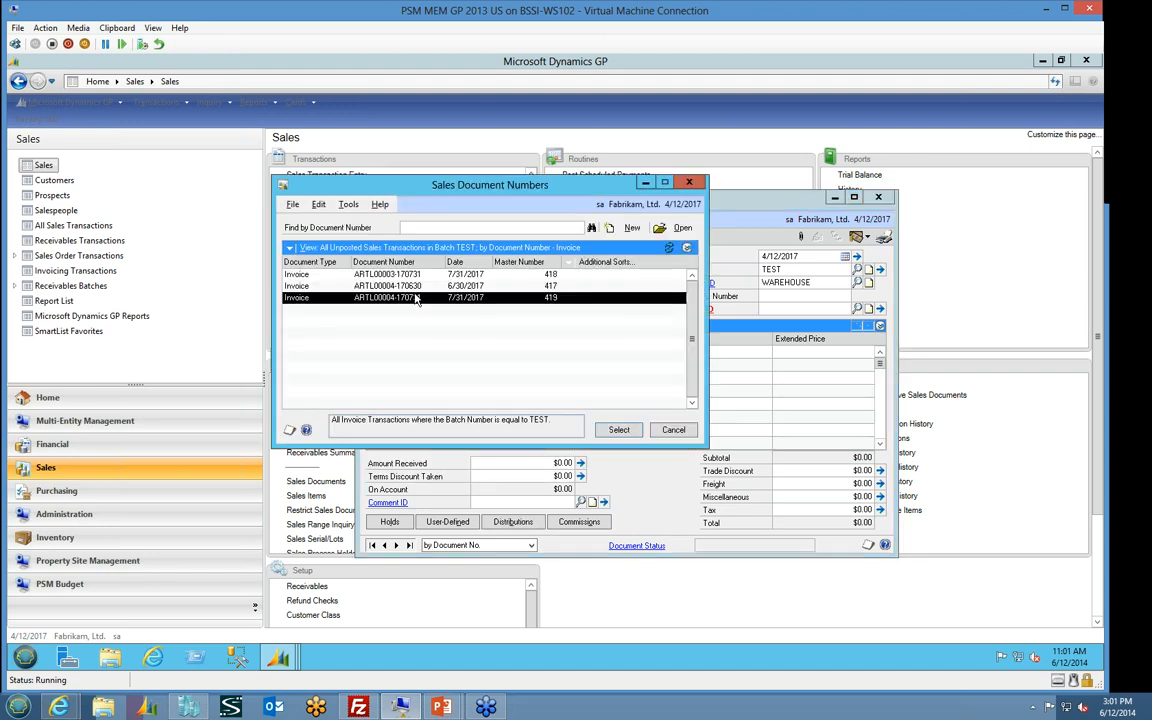
click(661, 432)
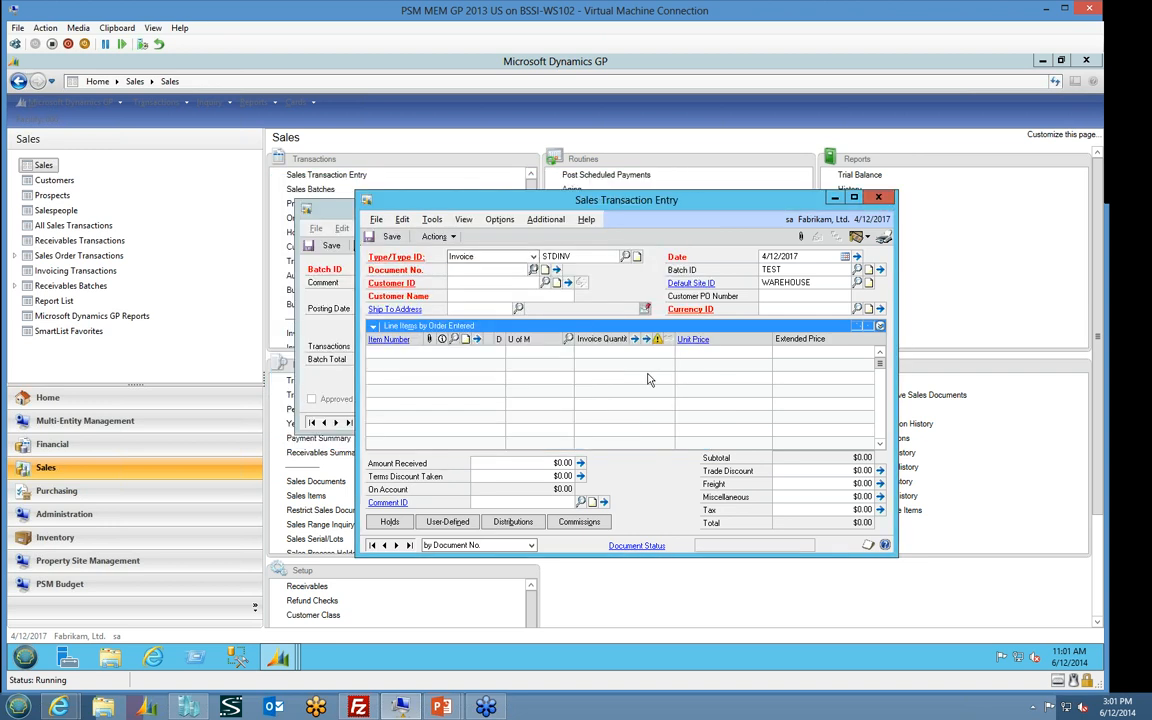
click(880, 197)
Reload sales batch TEST, post it, cancel the Sales Posting Journal output and close Sales Batch Entry
click(462, 268)
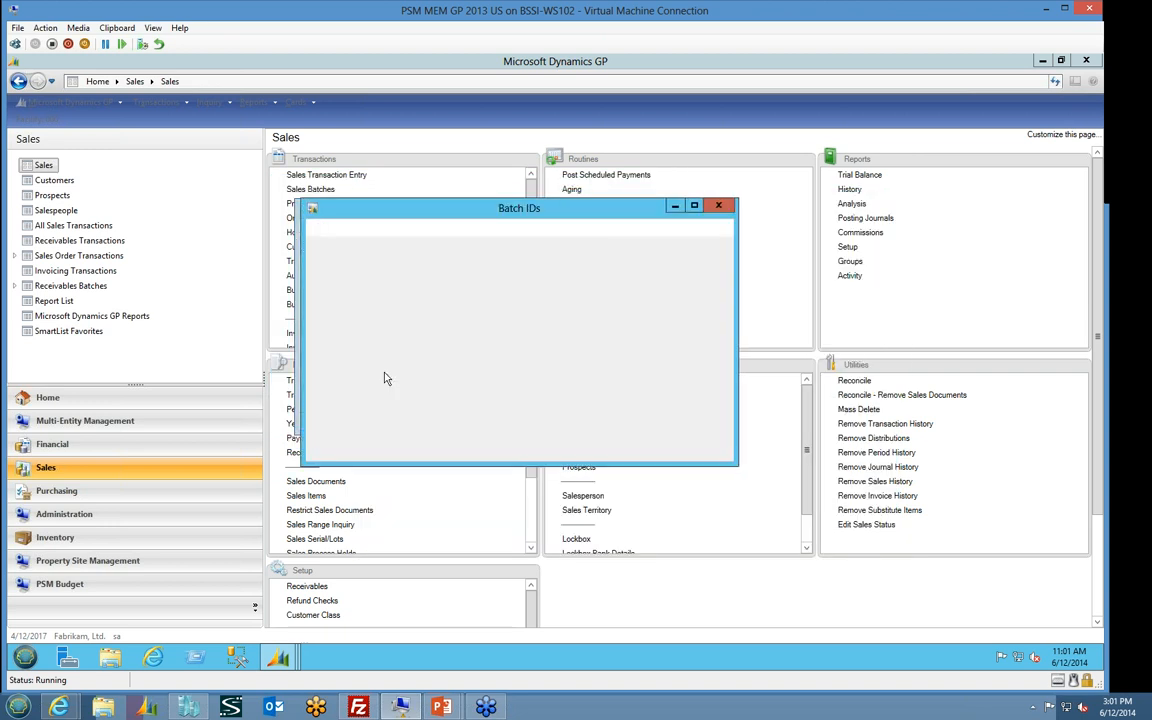
scroll(378, 382, down, 4)
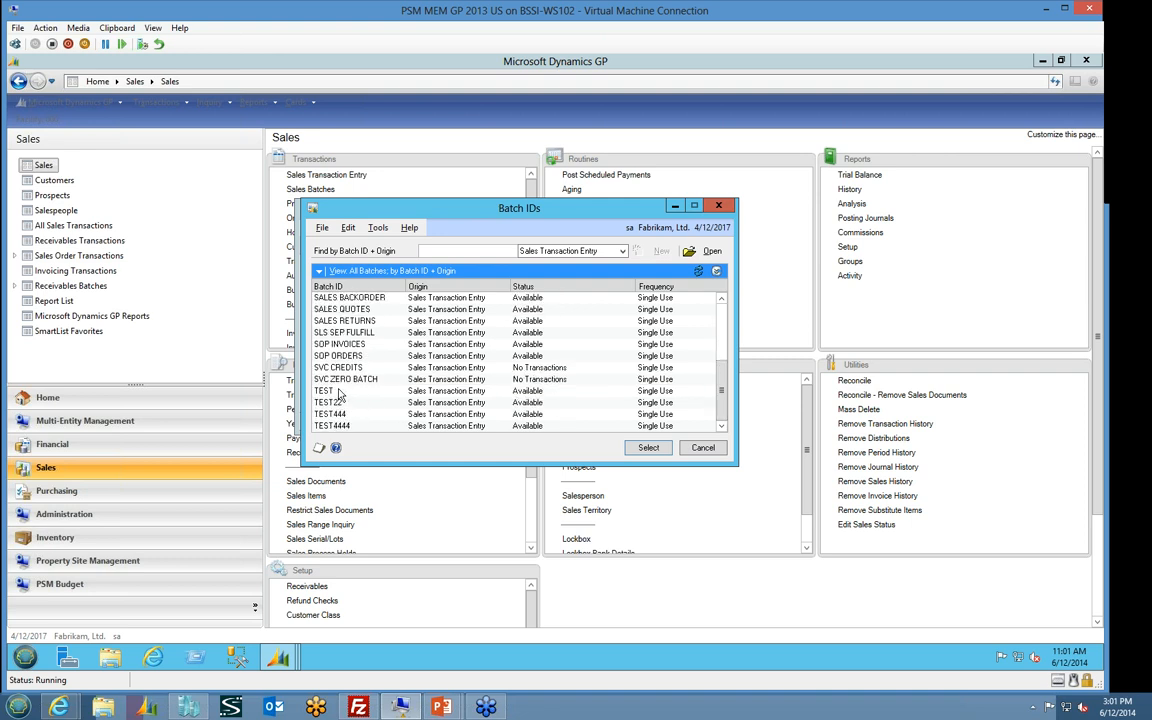
click(352, 391)
click(645, 446)
click(485, 247)
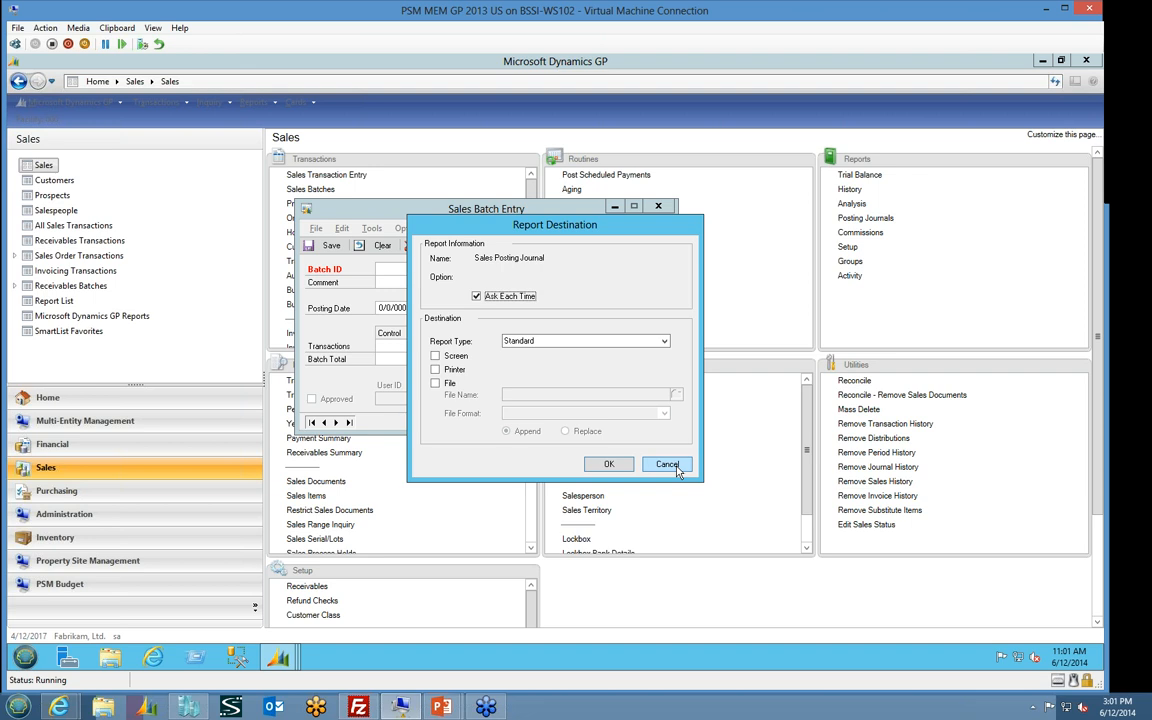
click(676, 468)
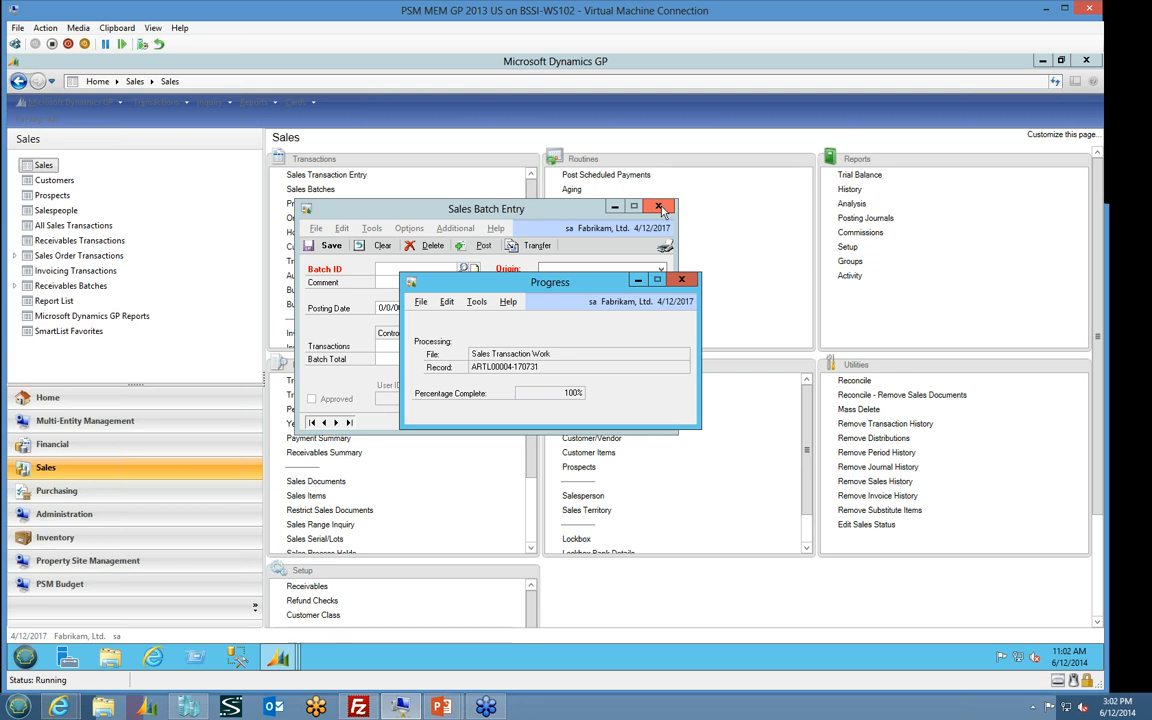
click(657, 208)
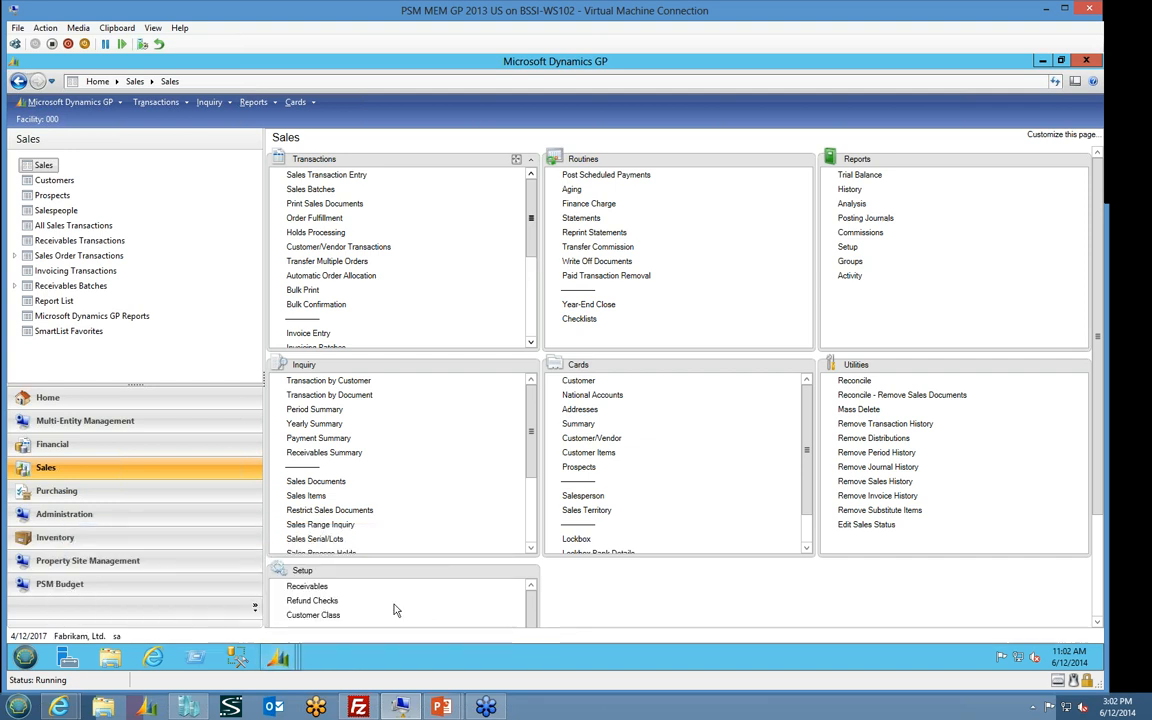
Restore the revenue sharing AP Invoice Creator, redisplay its NYSTATE lines, review their dates and amounts, and mark all of them
click(285, 659)
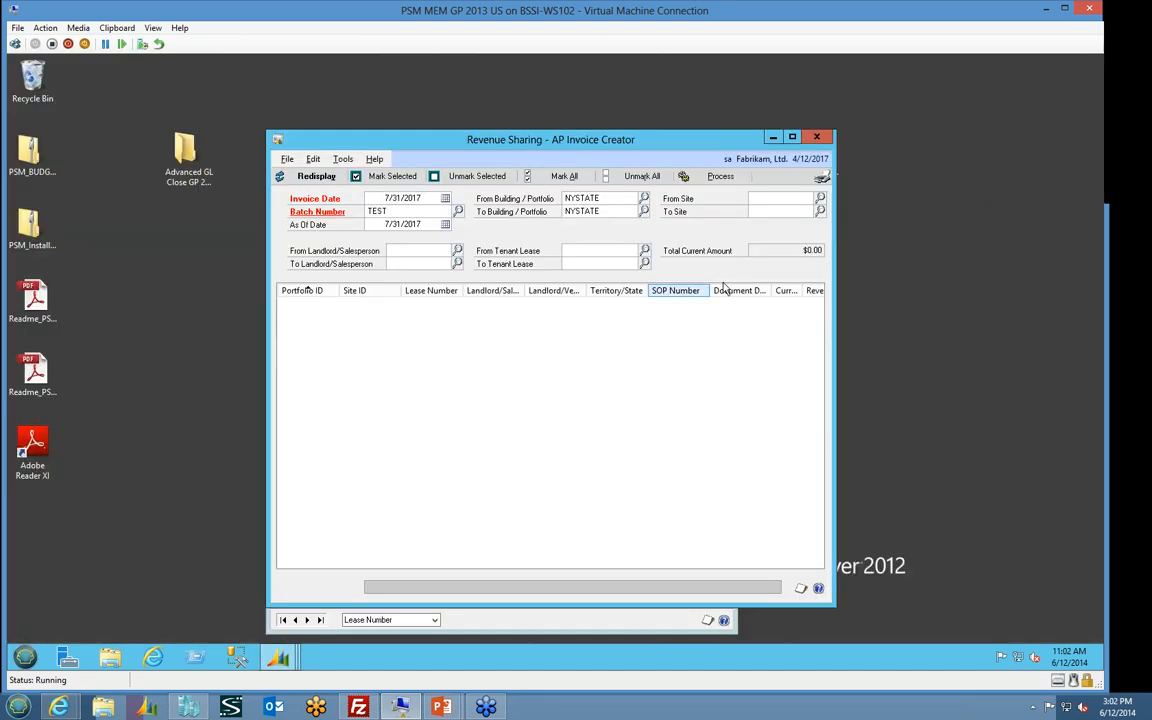
click(317, 183)
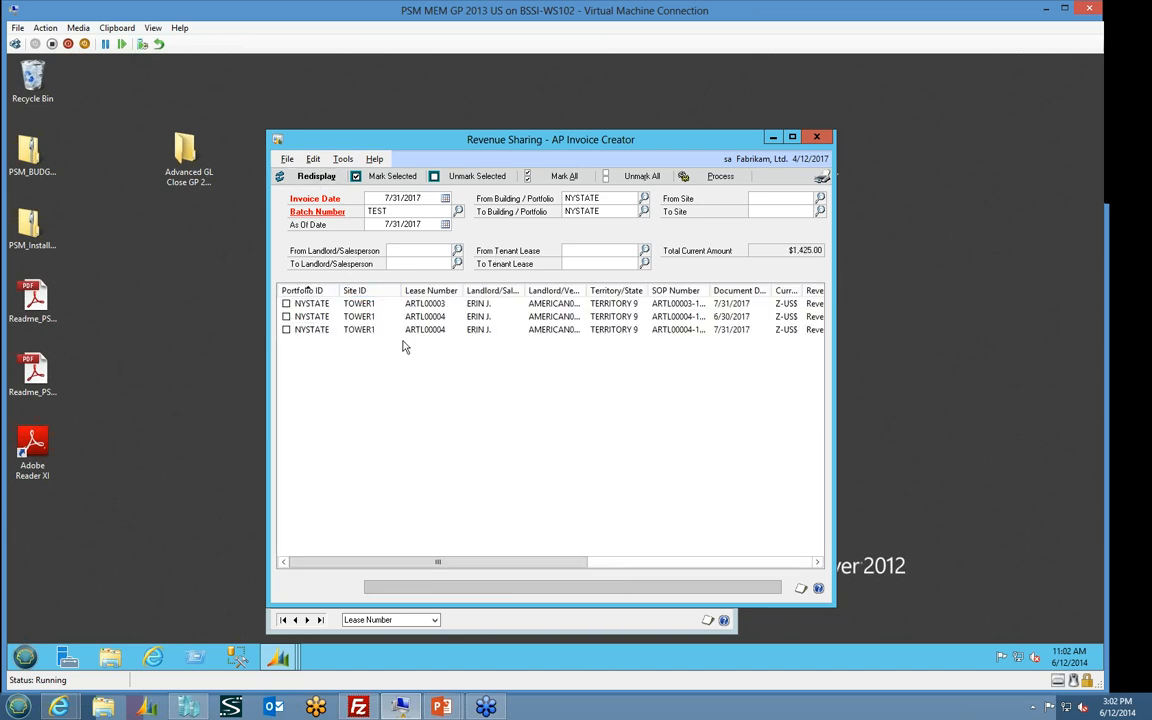
click(443, 306)
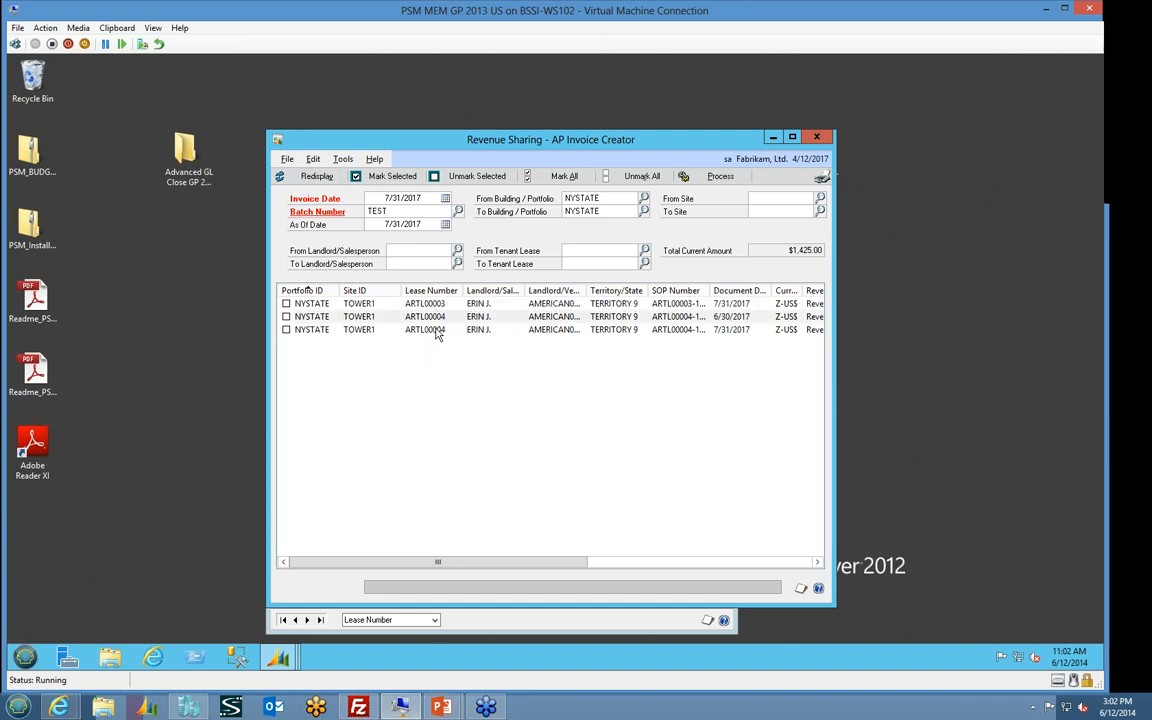
click(437, 330)
drag(541, 562, 656, 565)
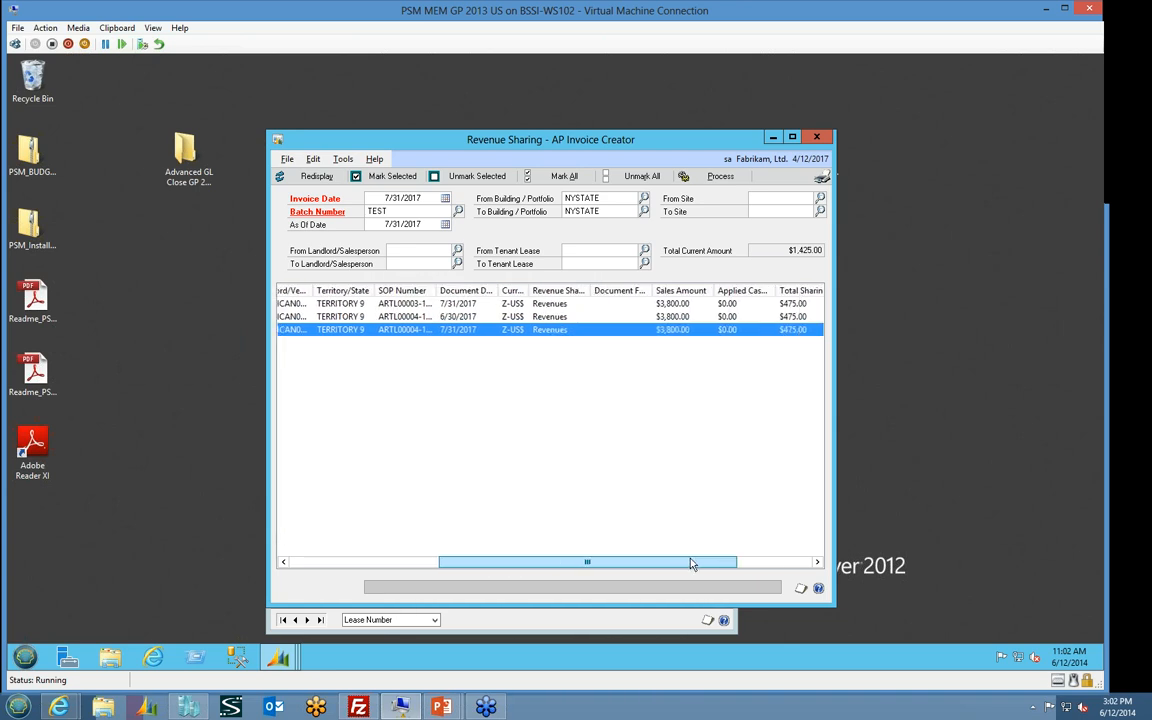
click(459, 306)
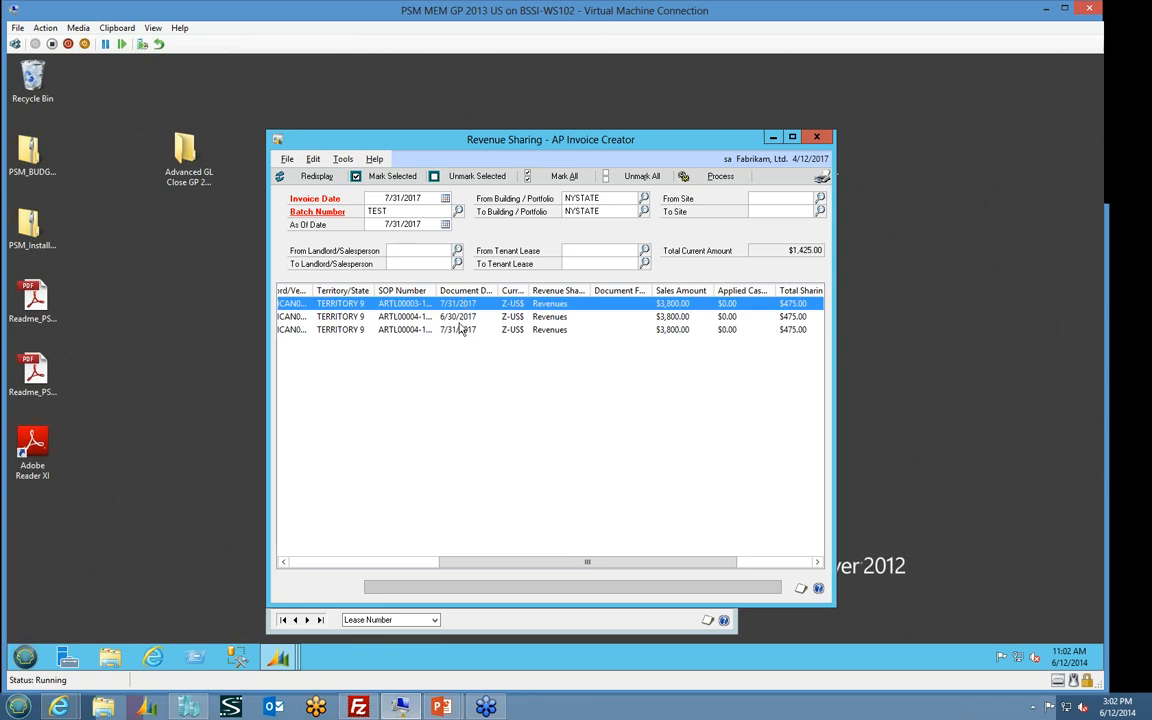
click(462, 330)
drag(498, 562, 357, 562)
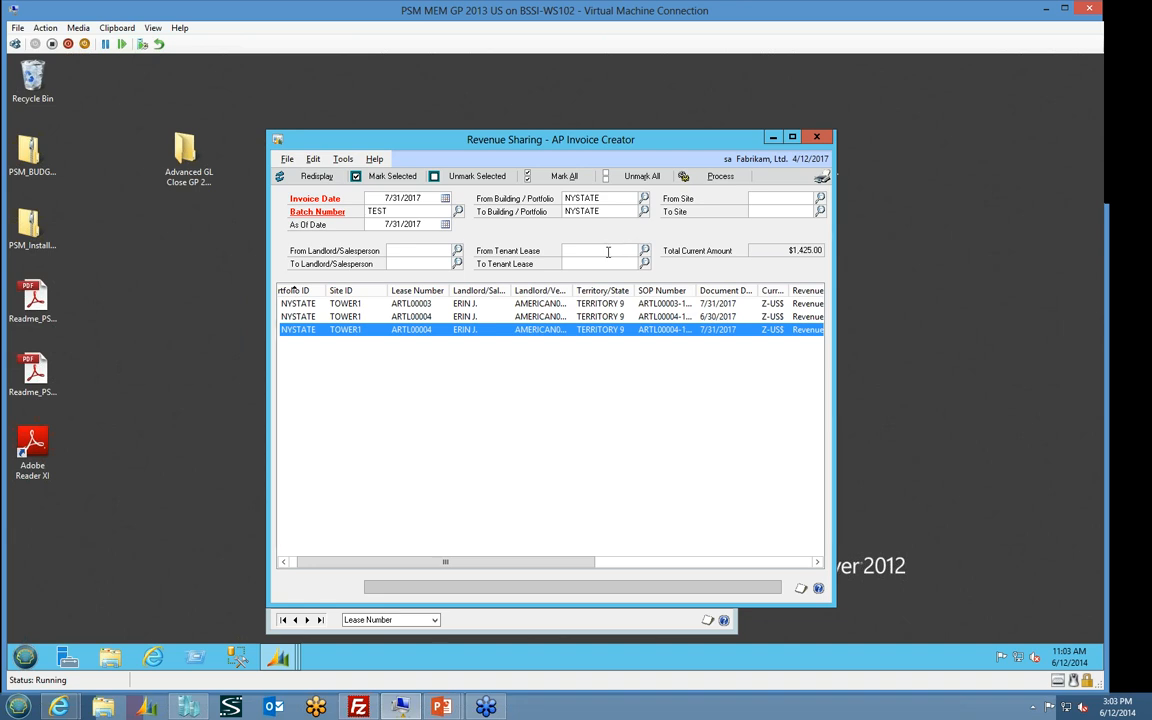
click(564, 176)
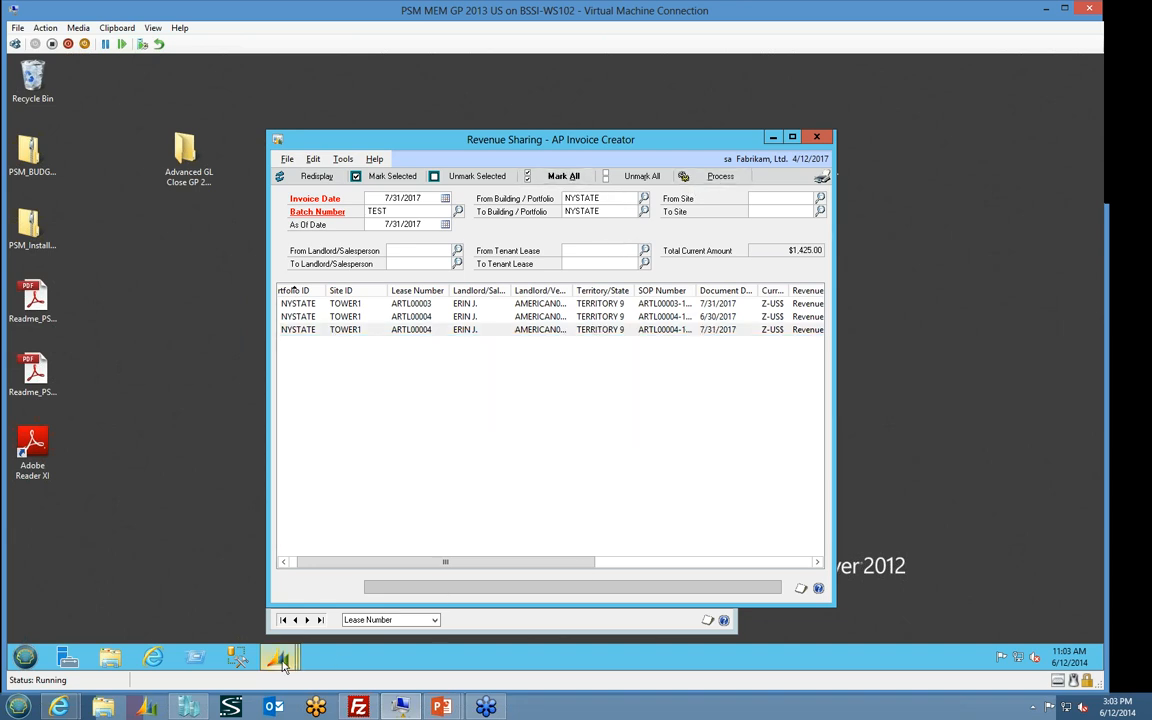
Open the Site system inquiry in Property Site Management, display sites from Due Diligence to Ready, review their details and close it
mouse_move(278, 657)
click(183, 614)
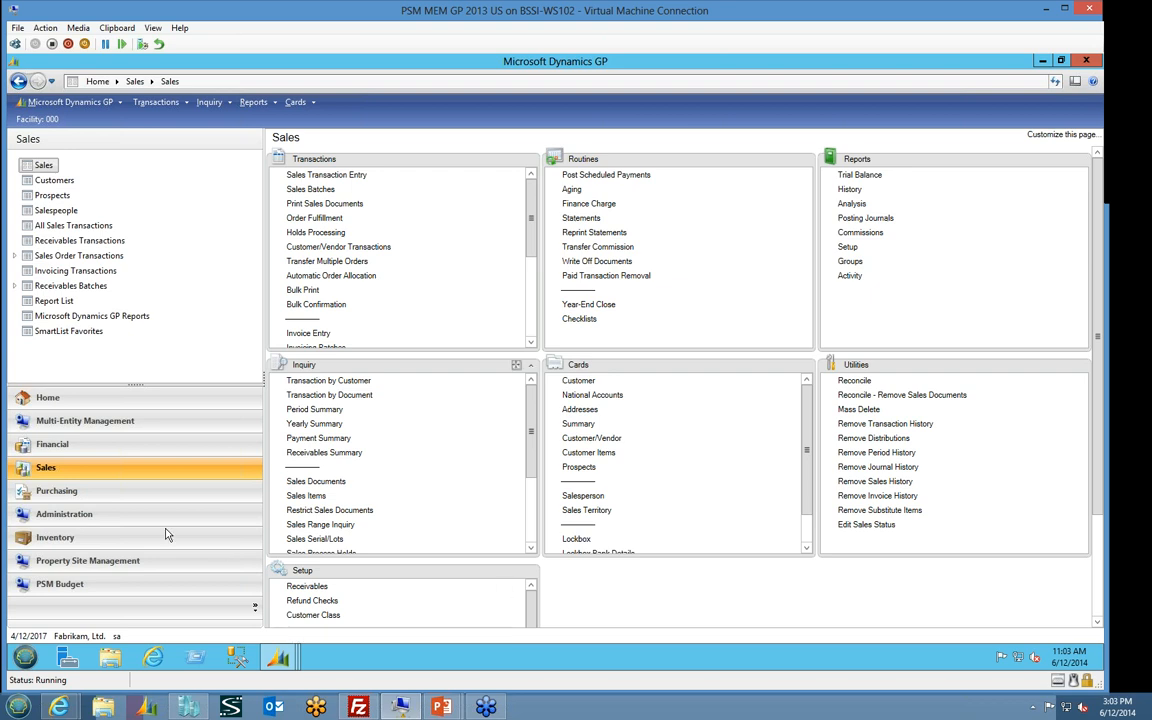
click(222, 560)
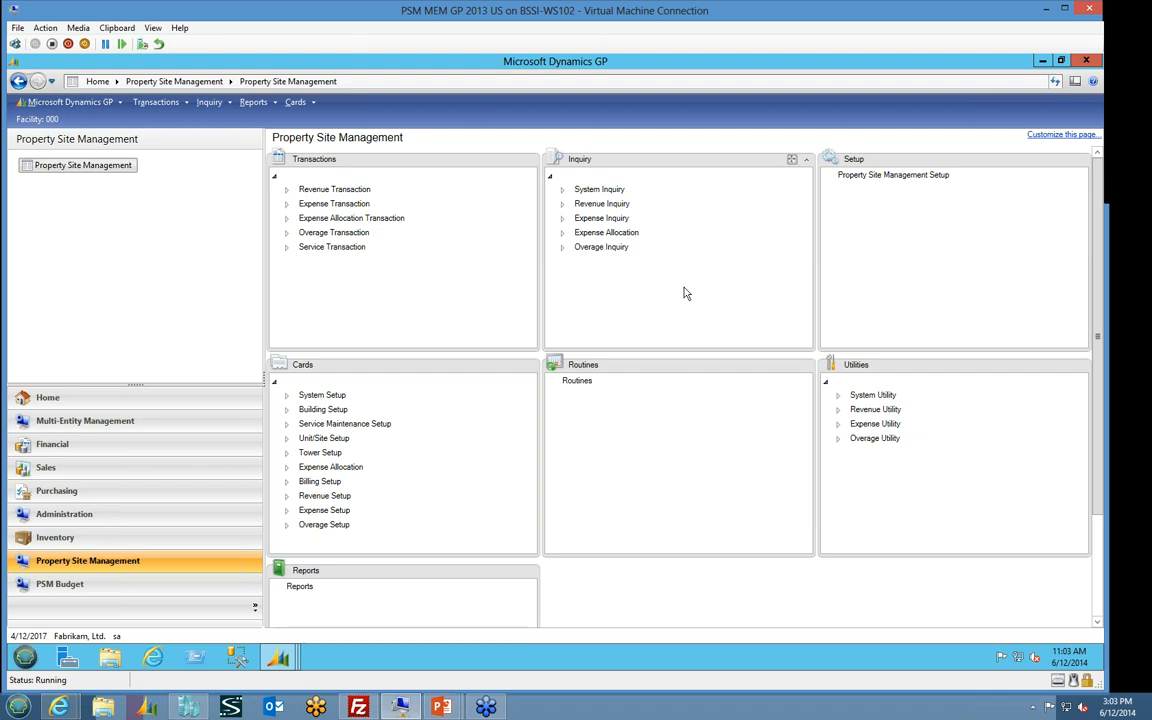
click(562, 191)
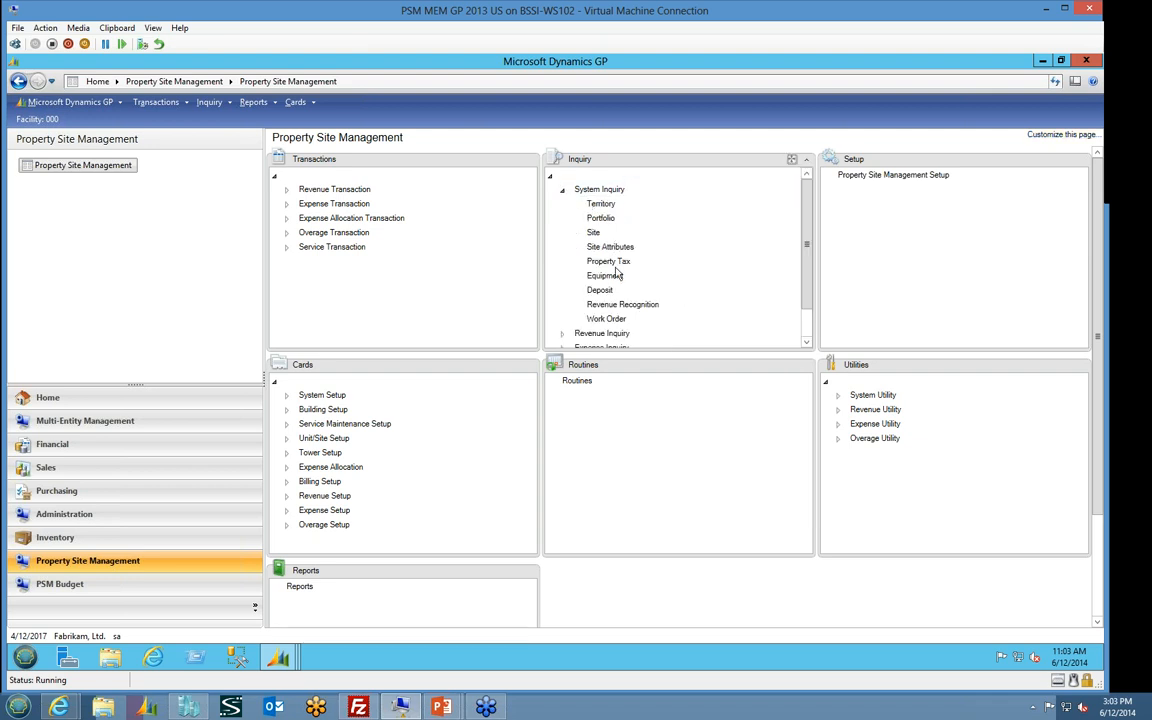
click(591, 233)
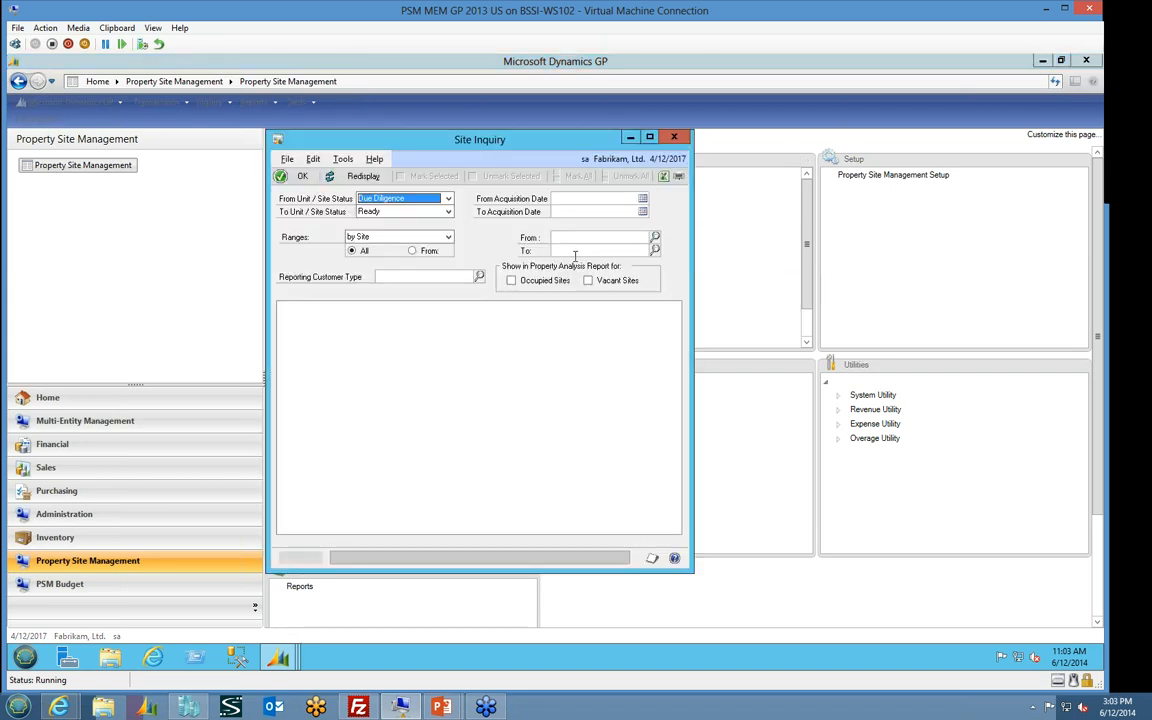
click(449, 199)
click(449, 199)
click(360, 176)
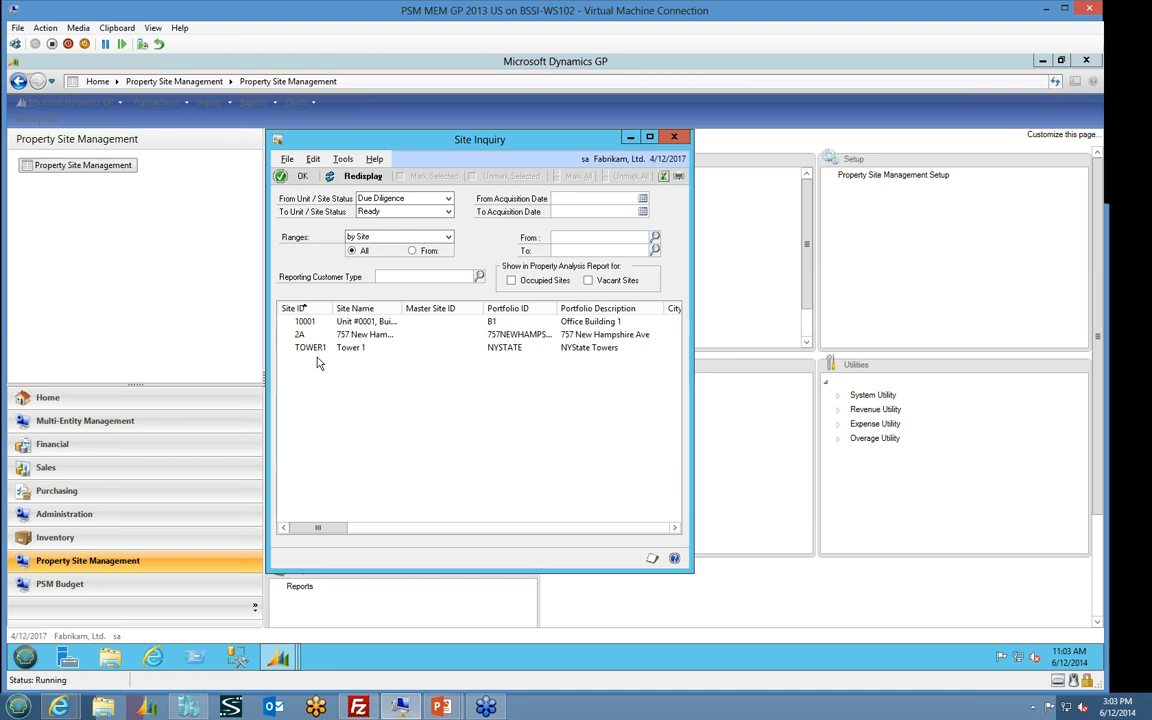
drag(347, 531, 381, 537)
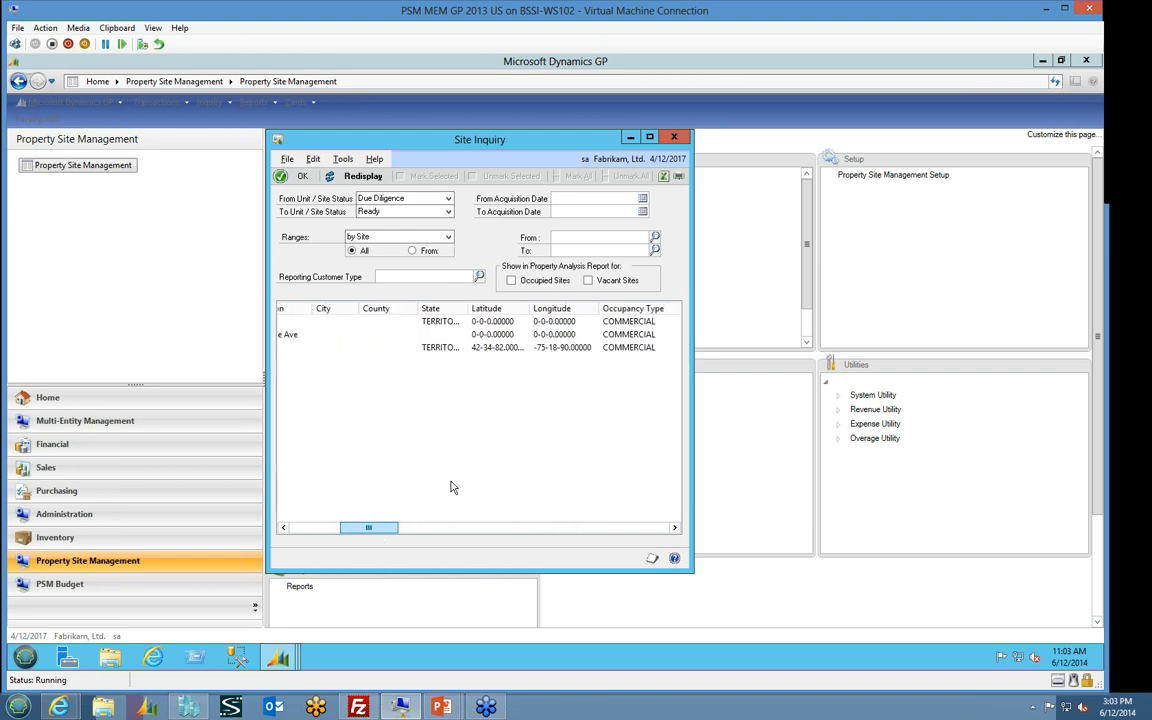
click(675, 138)
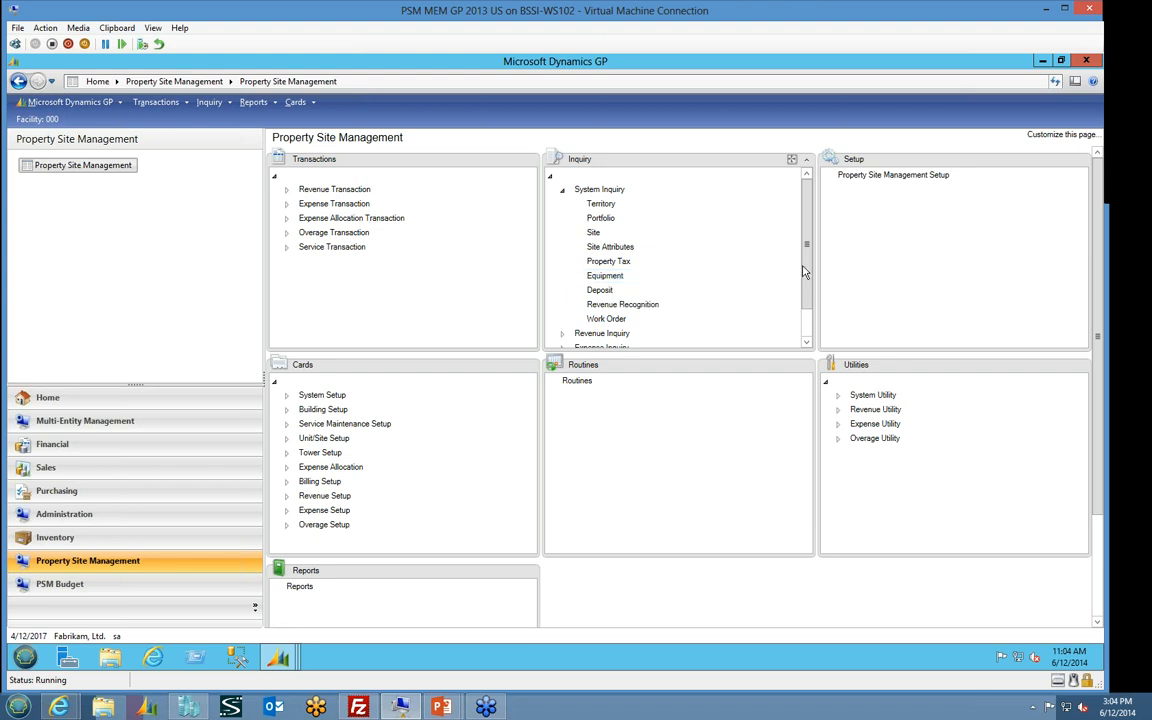
Open the Leases revenue inquiry and display both tenant and ground leases for building/portfolio NYSTATE
scroll(758, 305, down, 1)
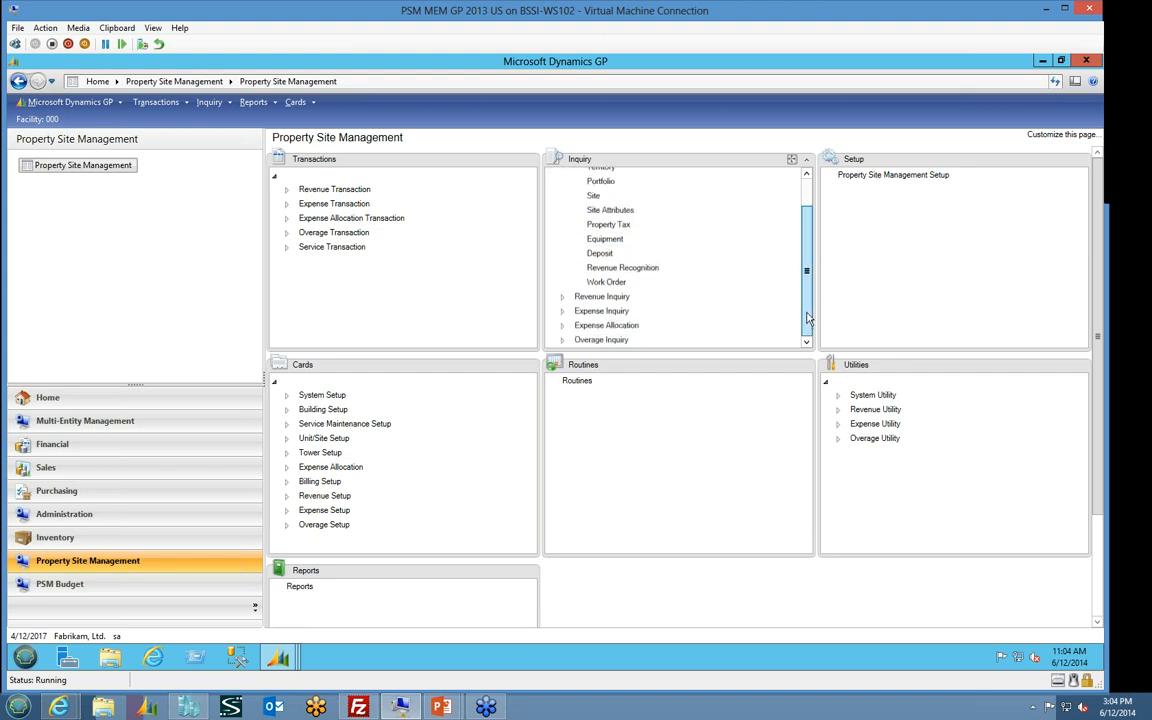
click(660, 297)
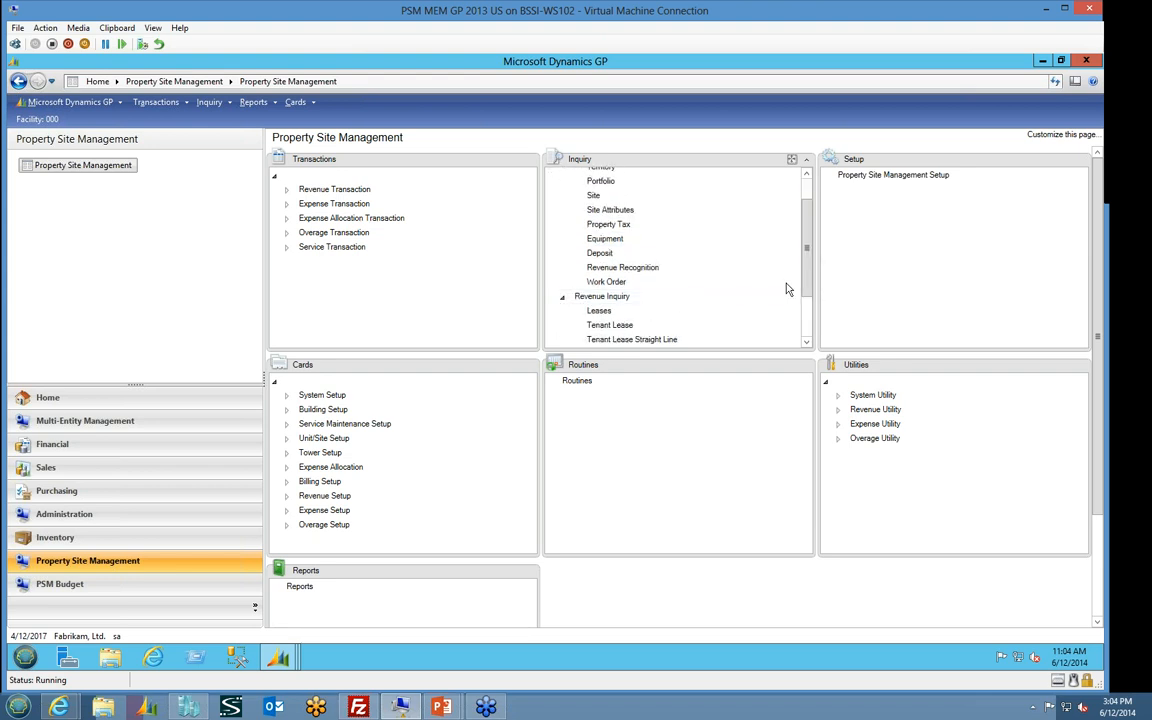
scroll(584, 262, down, 2)
click(594, 258)
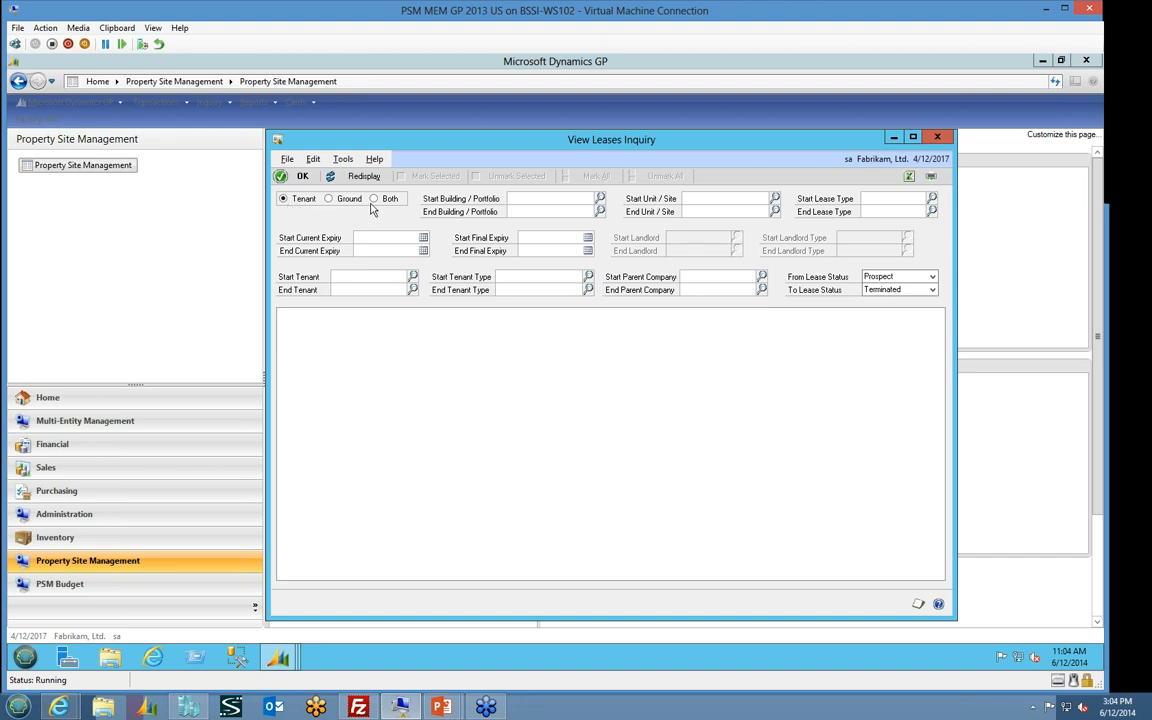
click(374, 198)
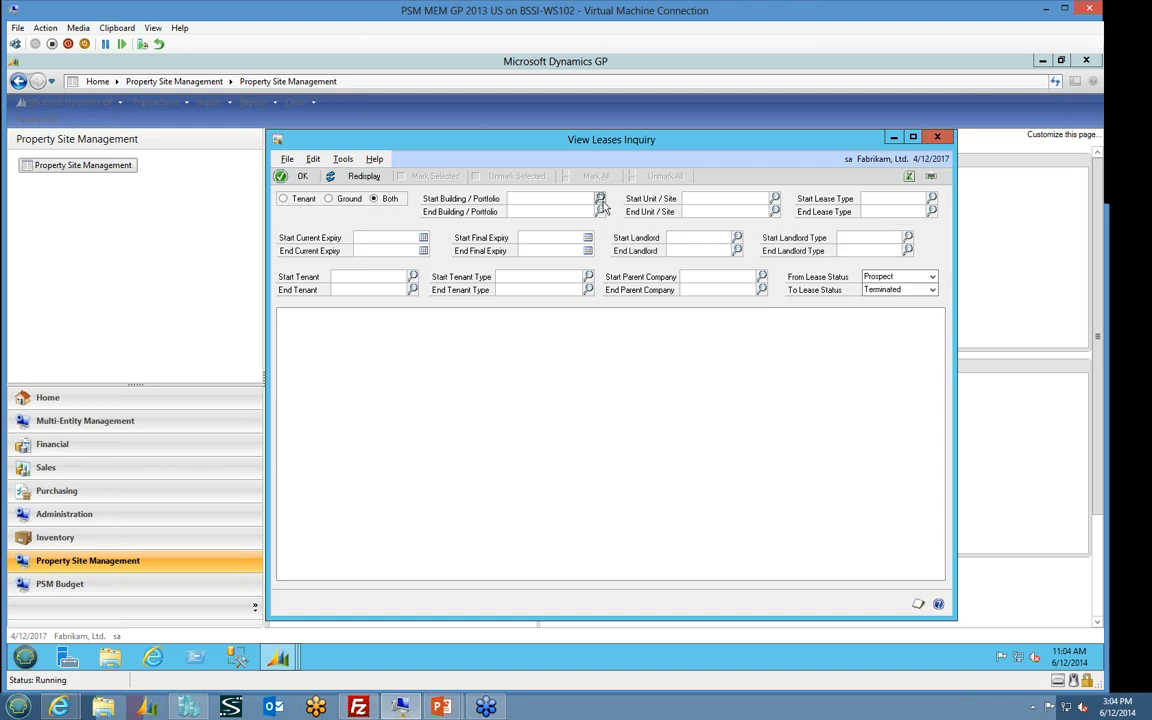
click(600, 199)
click(455, 390)
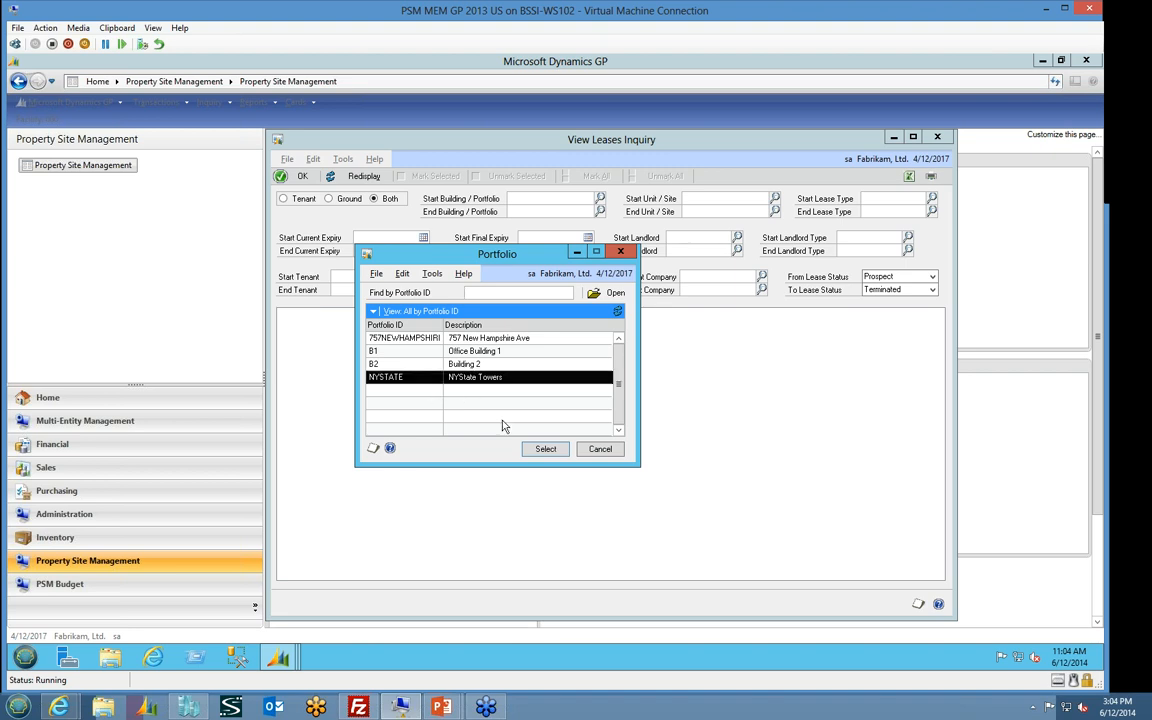
click(545, 449)
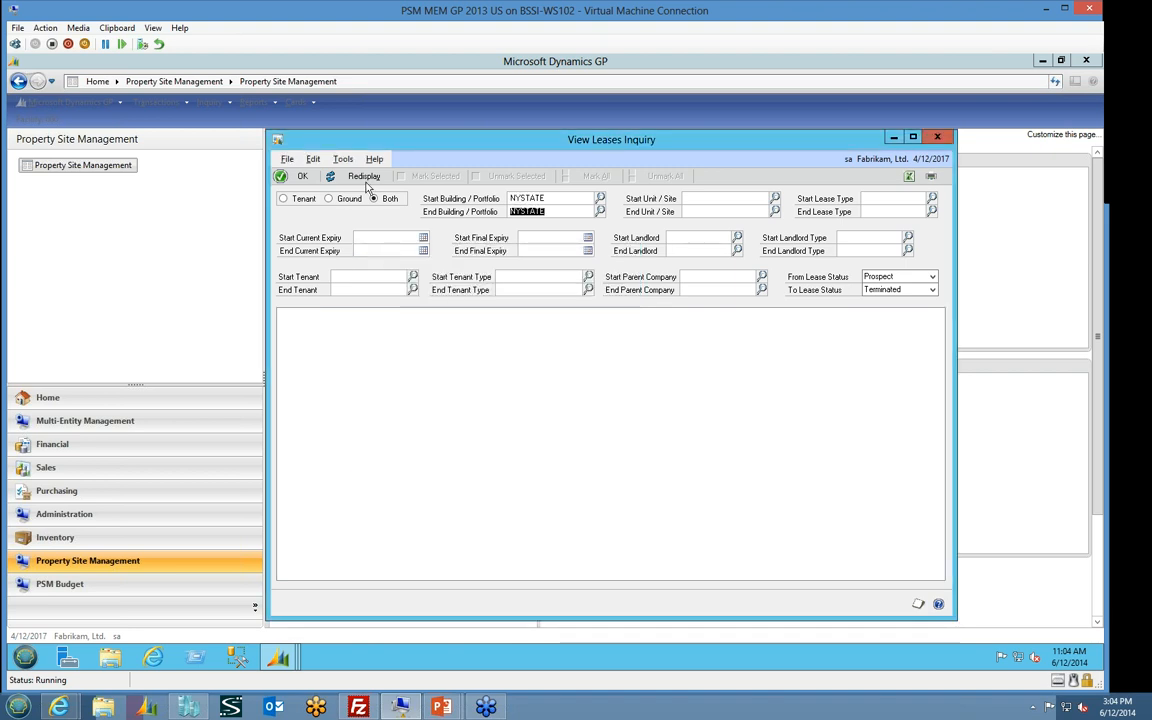
click(362, 177)
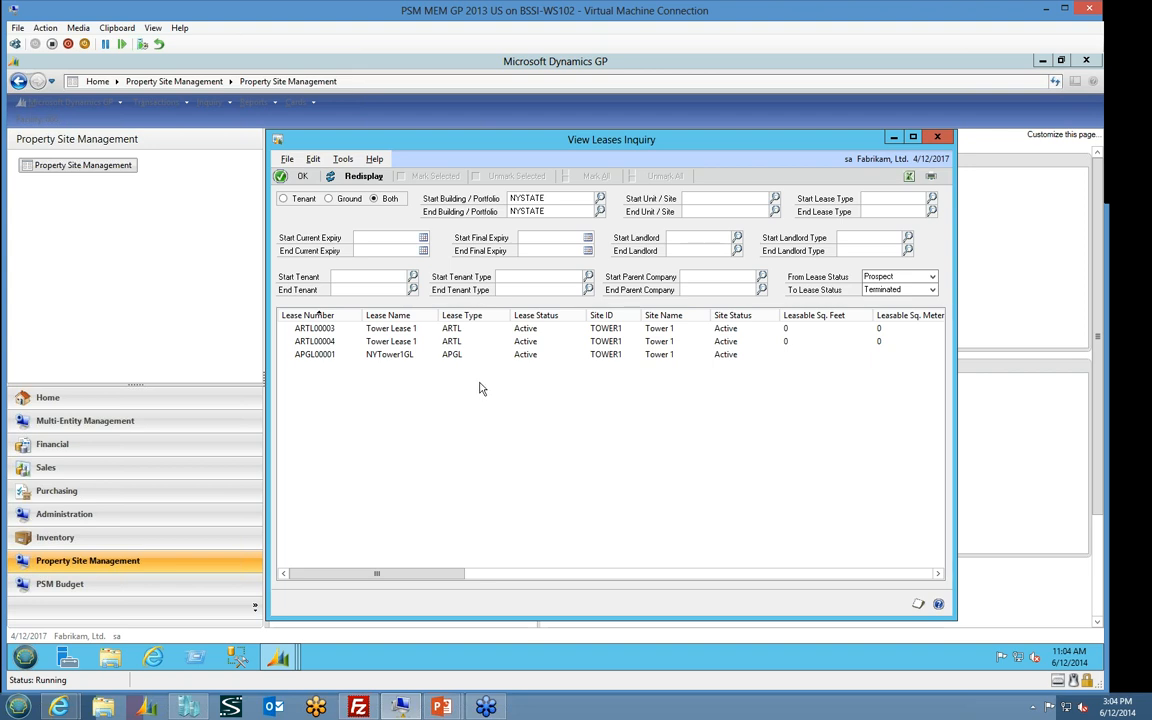
Examine the tenant and ground lease lines across all columns and open the inquiry's list of printable reports
click(453, 330)
click(451, 342)
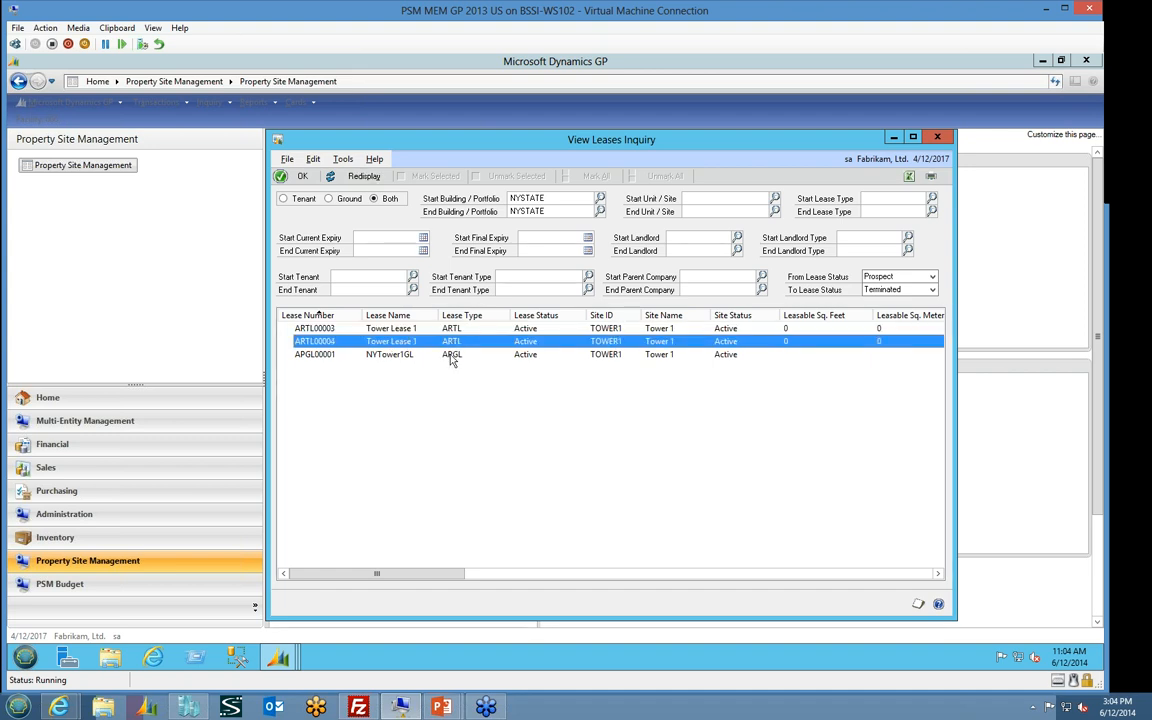
click(452, 355)
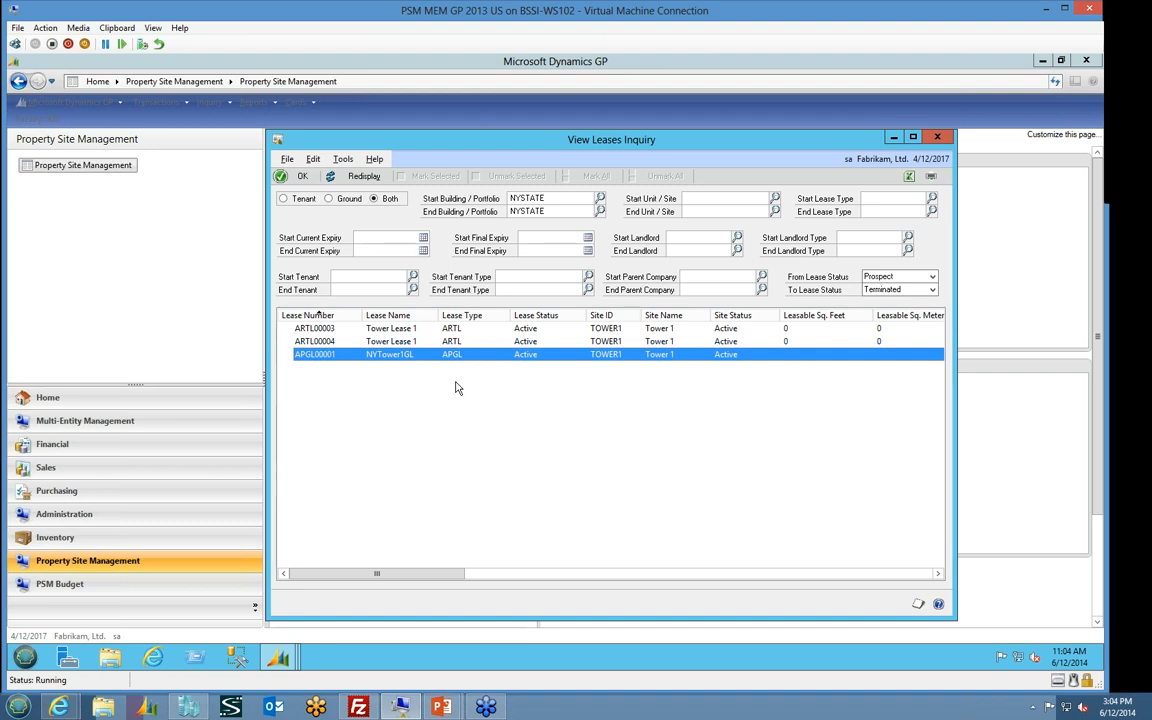
drag(476, 578, 636, 578)
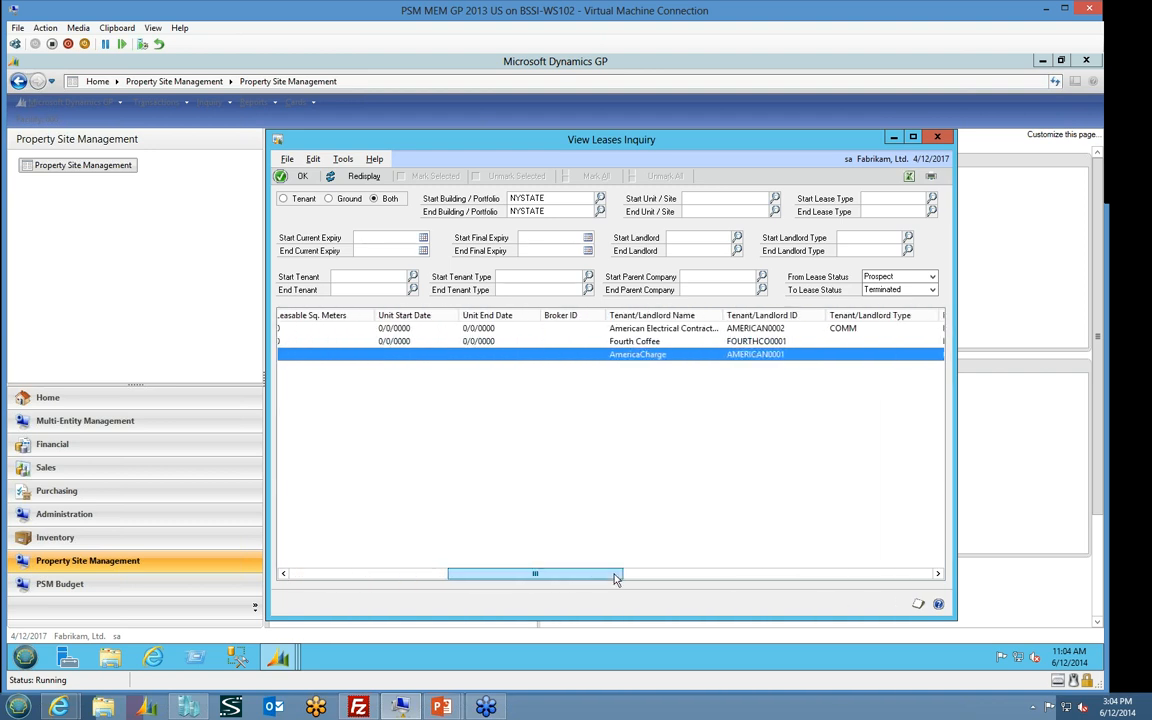
click(826, 573)
drag(773, 573, 427, 551)
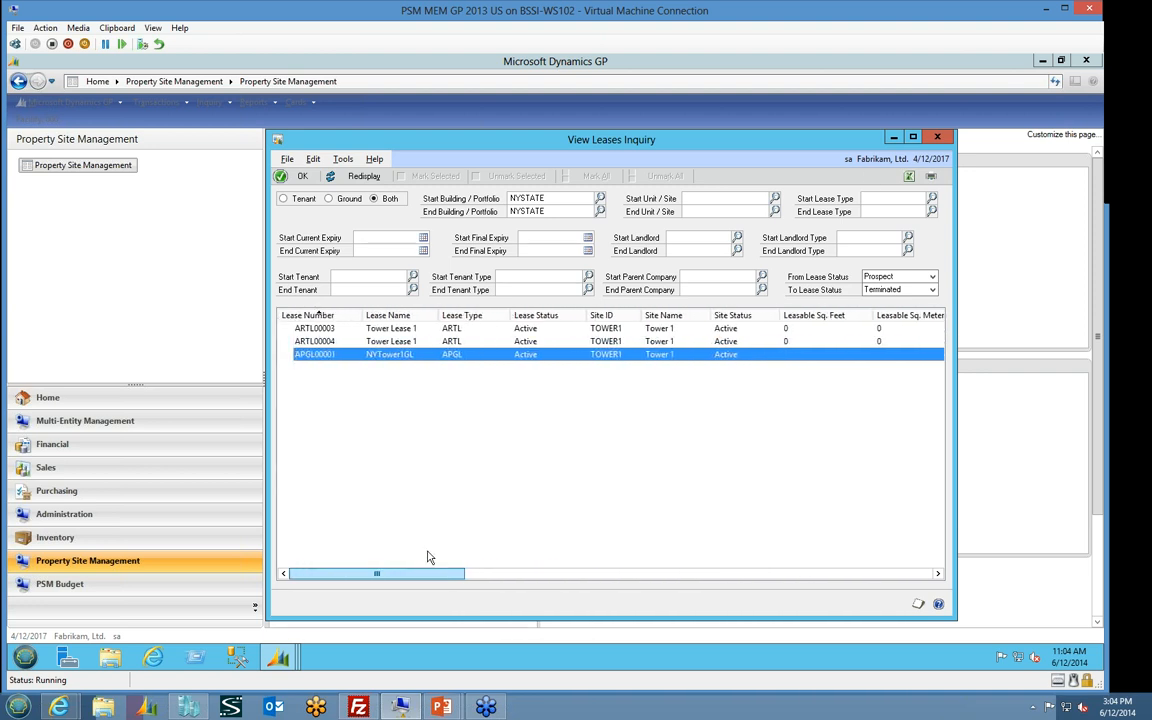
click(933, 177)
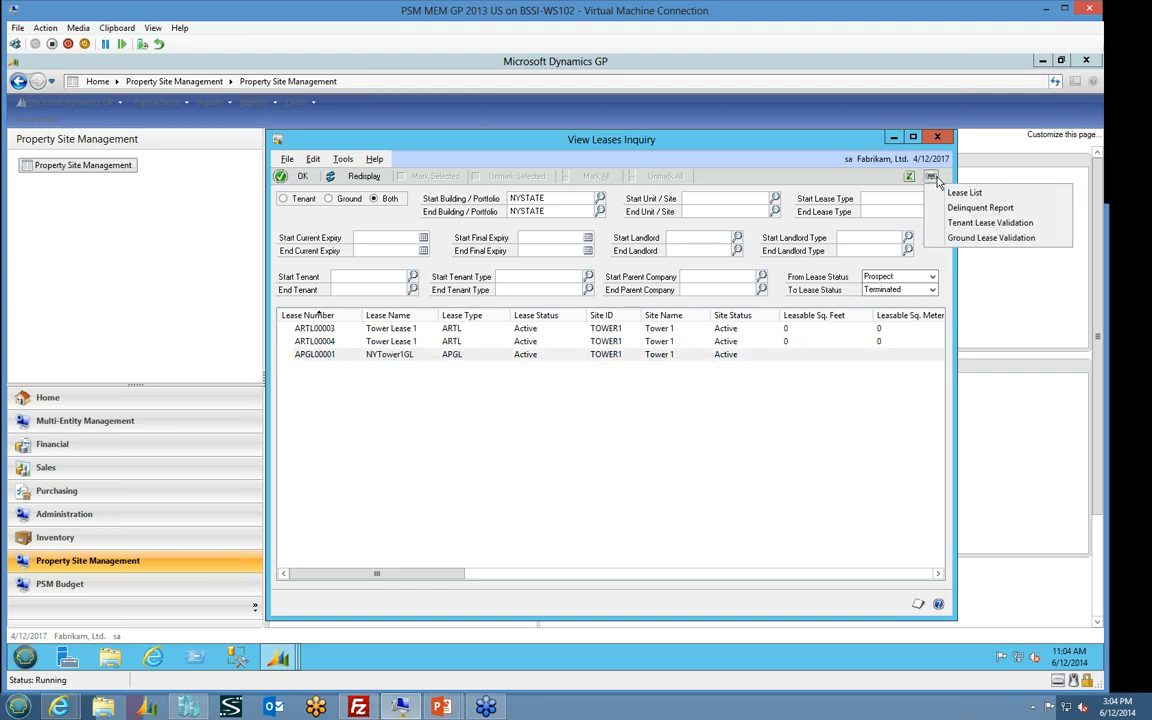
Print the Tenant Lease Validation report to the screen, review its charge and term lines full-size, and close the report
click(1031, 224)
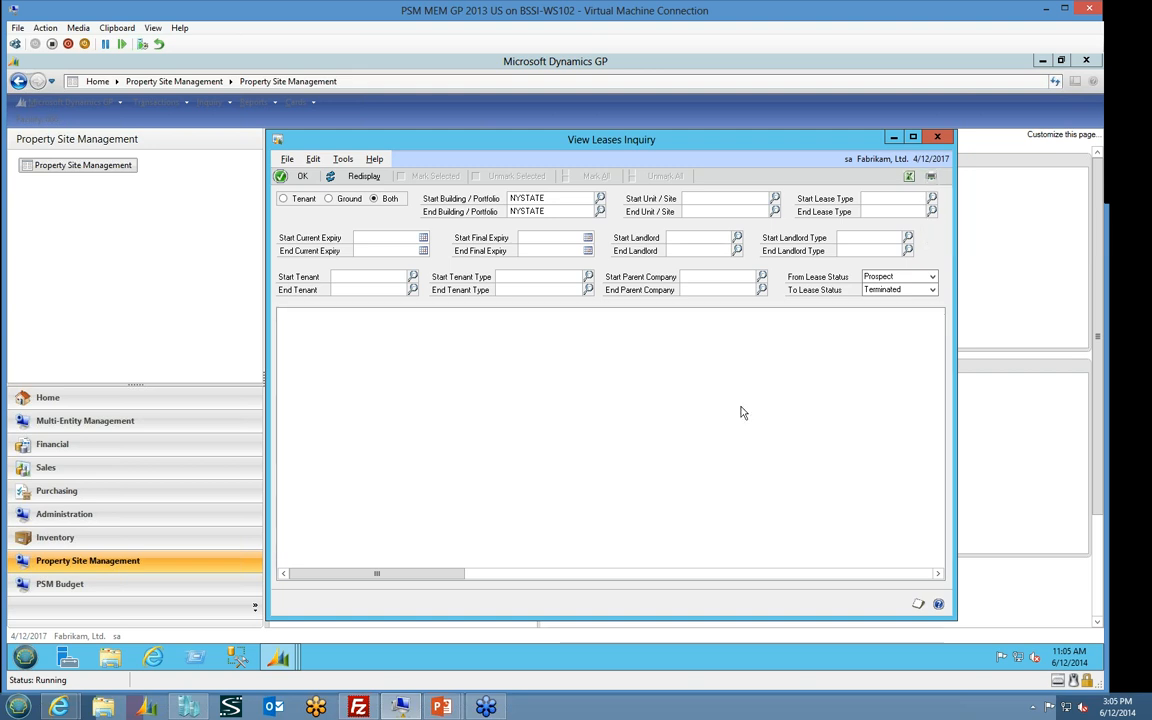
key(space)
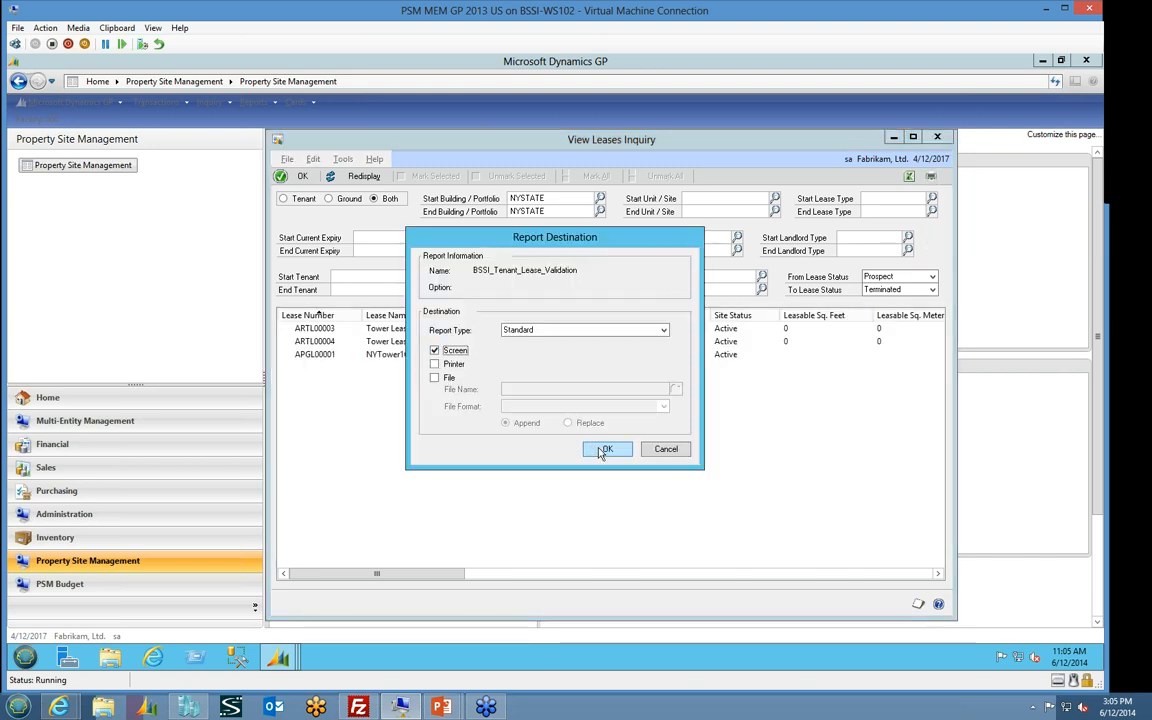
click(605, 449)
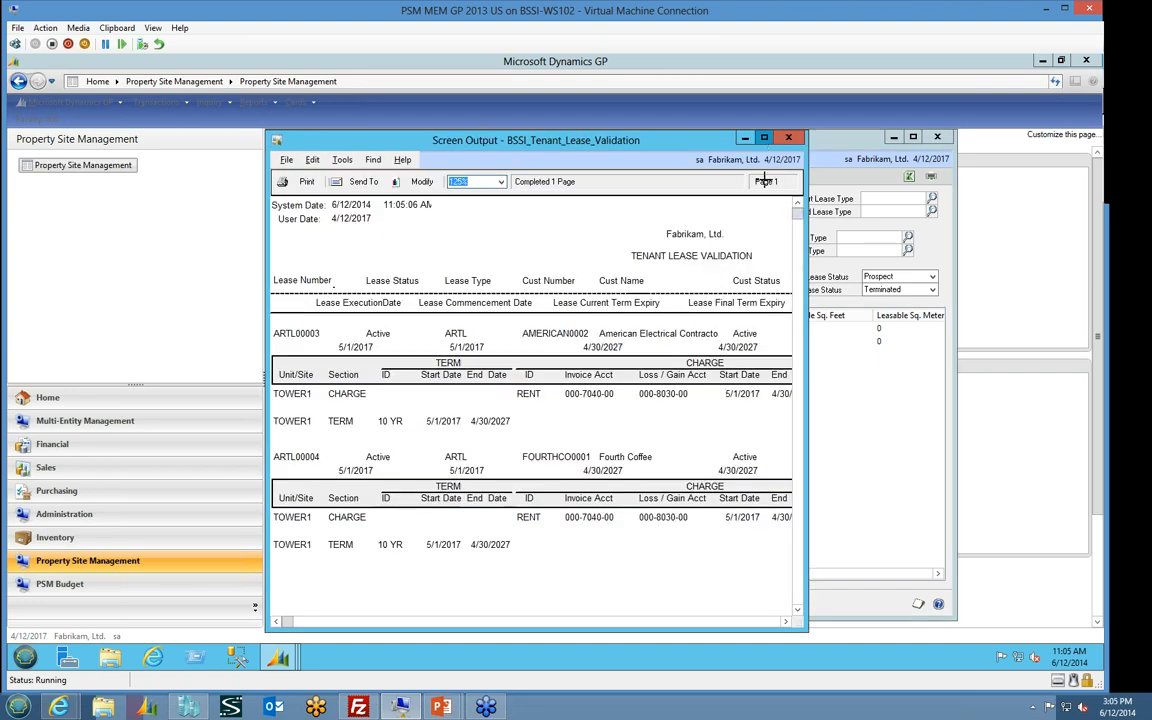
click(765, 140)
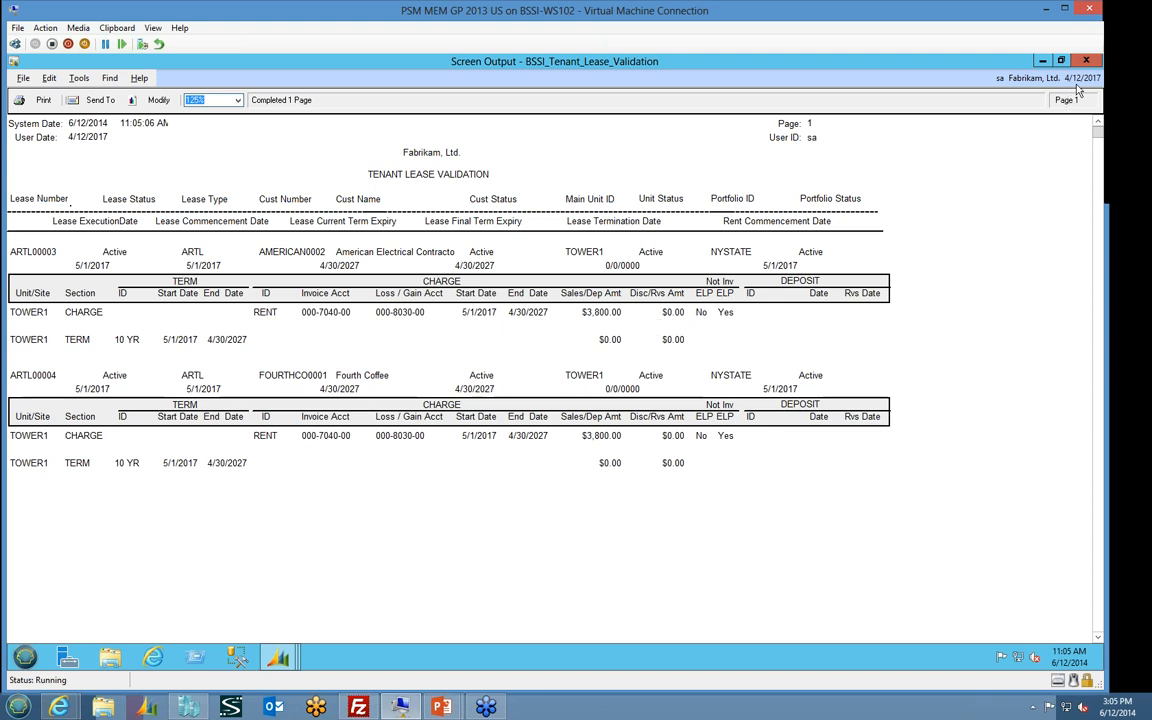
click(1086, 61)
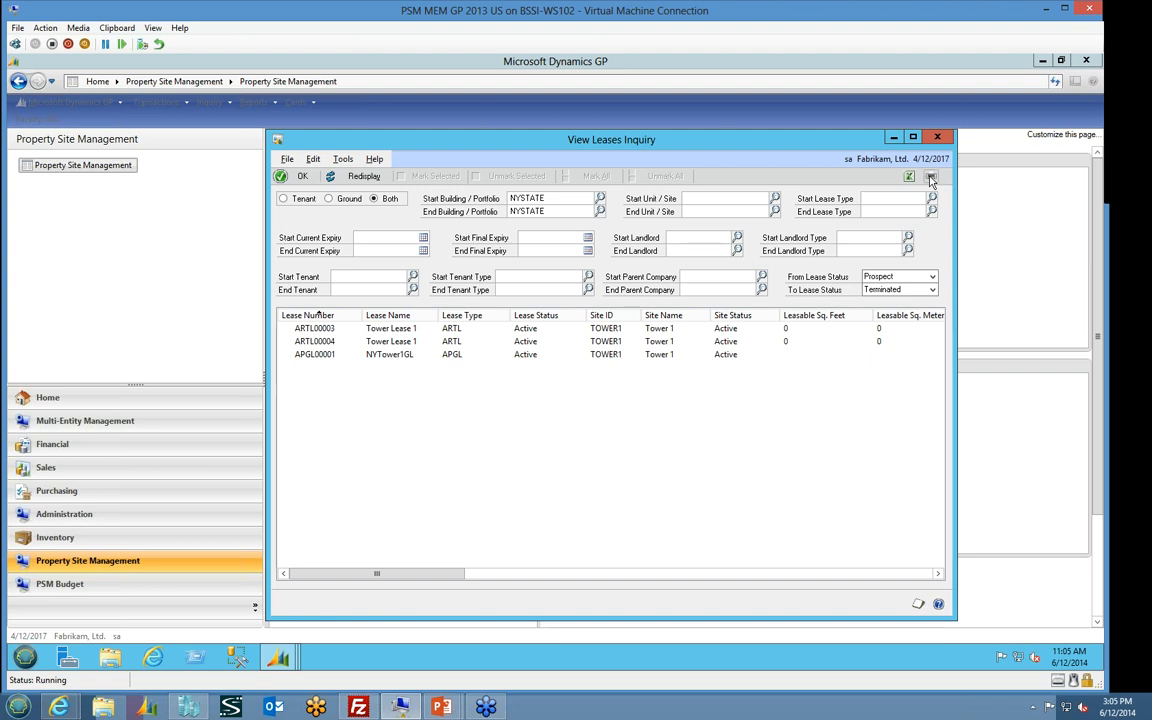
View the site lookup for the Start Unit / Site filter without choosing a site, and close the leases inquiry
click(931, 176)
click(891, 396)
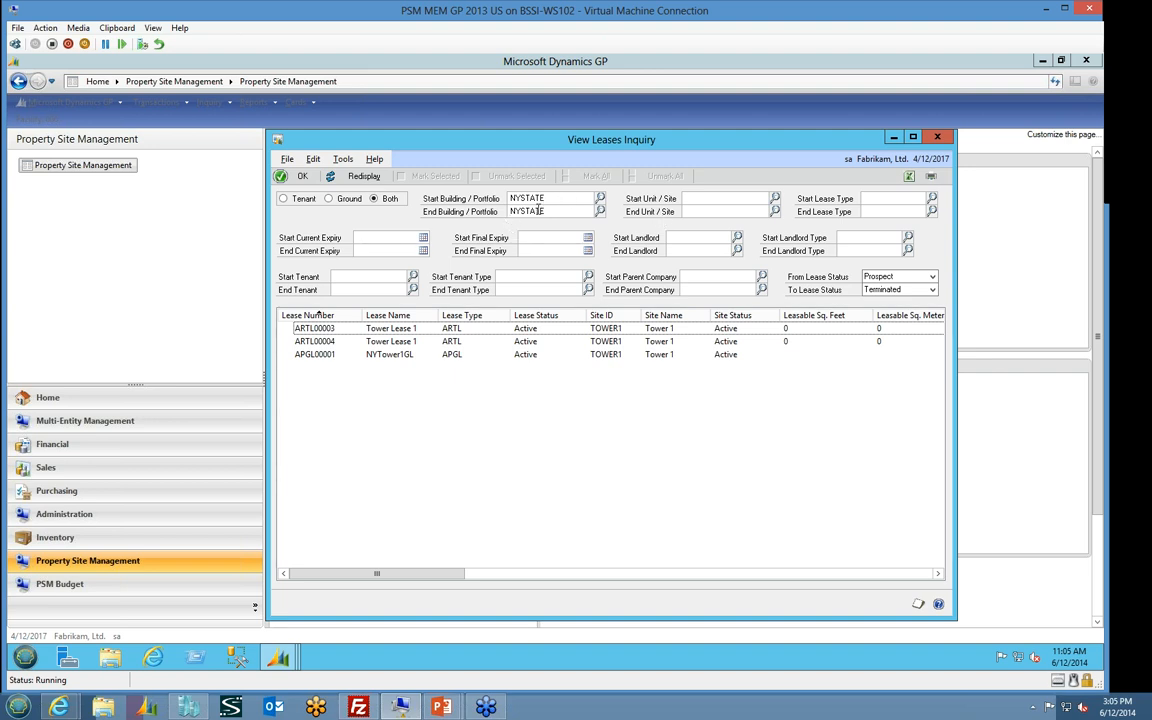
click(775, 203)
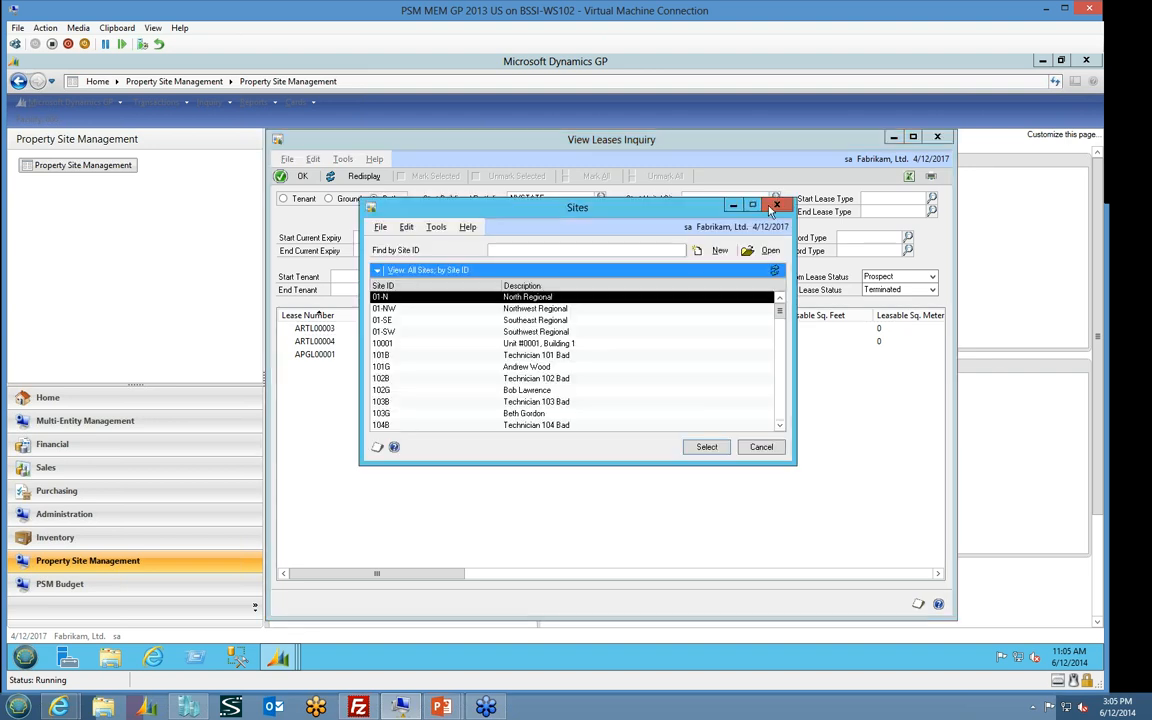
click(760, 450)
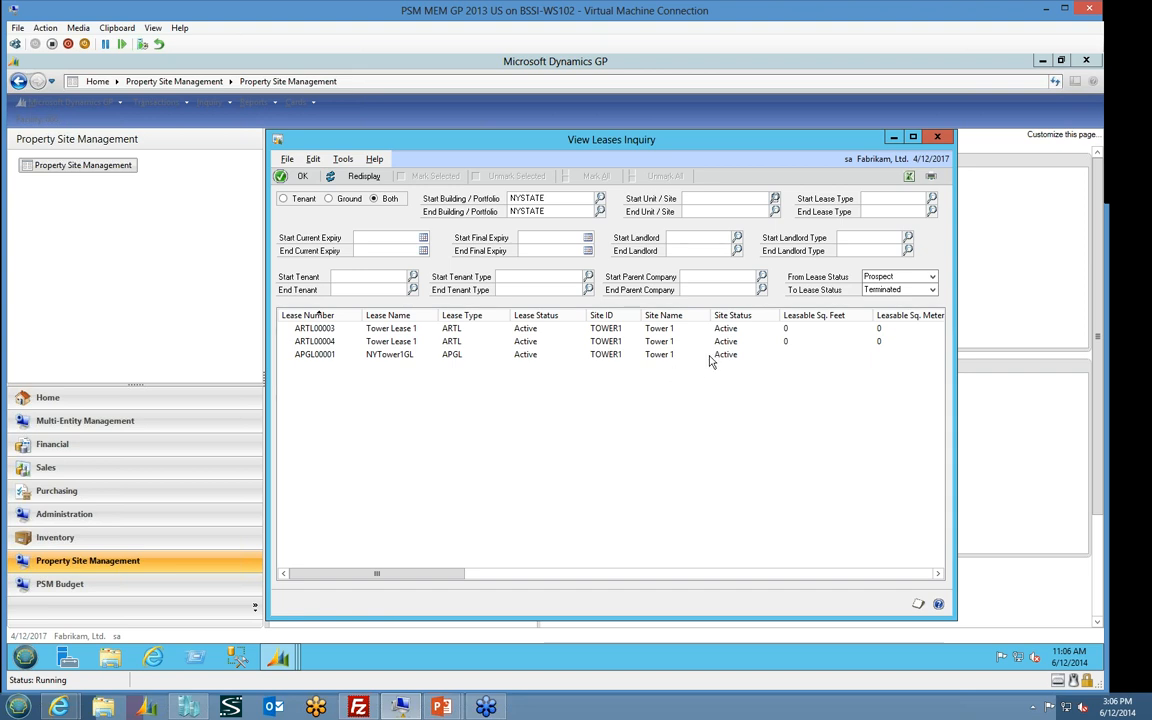
click(937, 137)
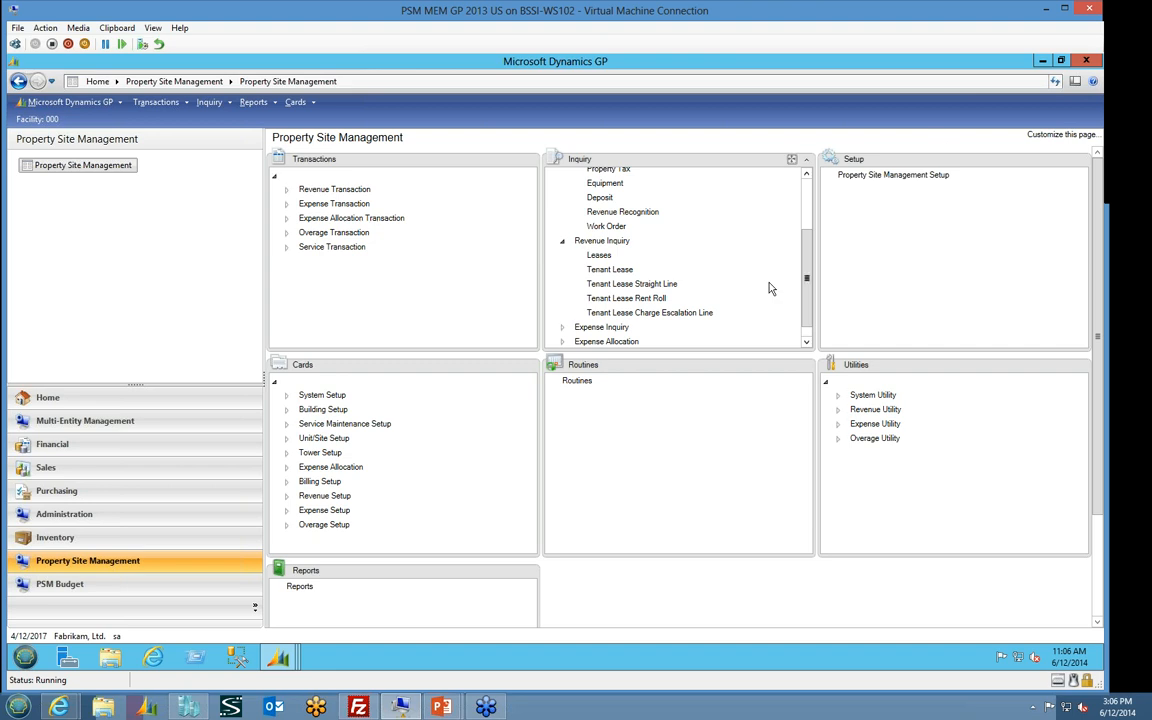
Open the Tenant Lease Rent Roll inquiry and display leases with previous date 7/31/2017 and current date 7/31/2018
click(643, 298)
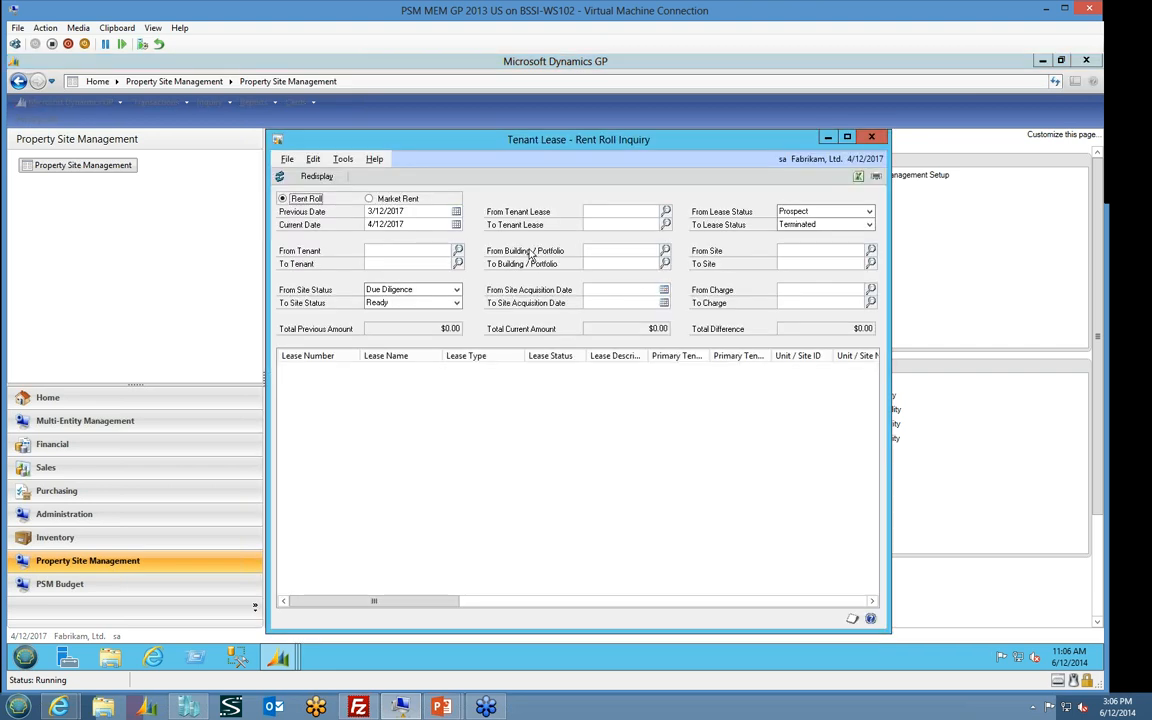
click(434, 212)
text(073117)
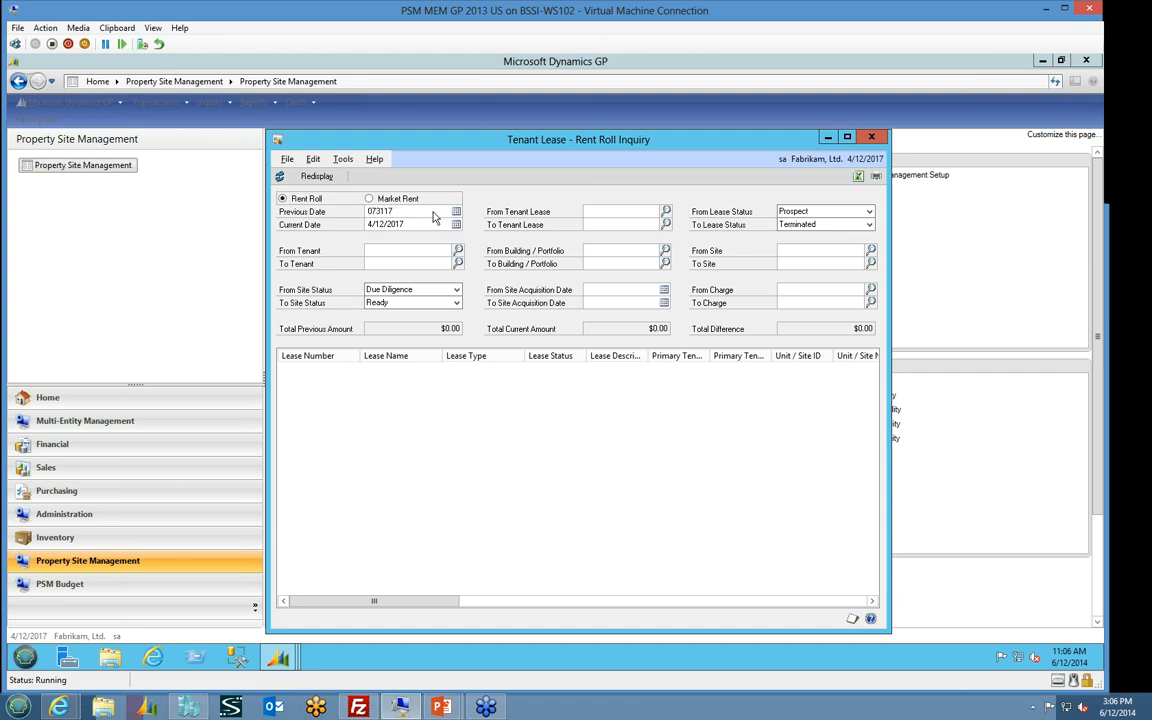
key(Tab)
text(073118)
key(Tab)
click(300, 176)
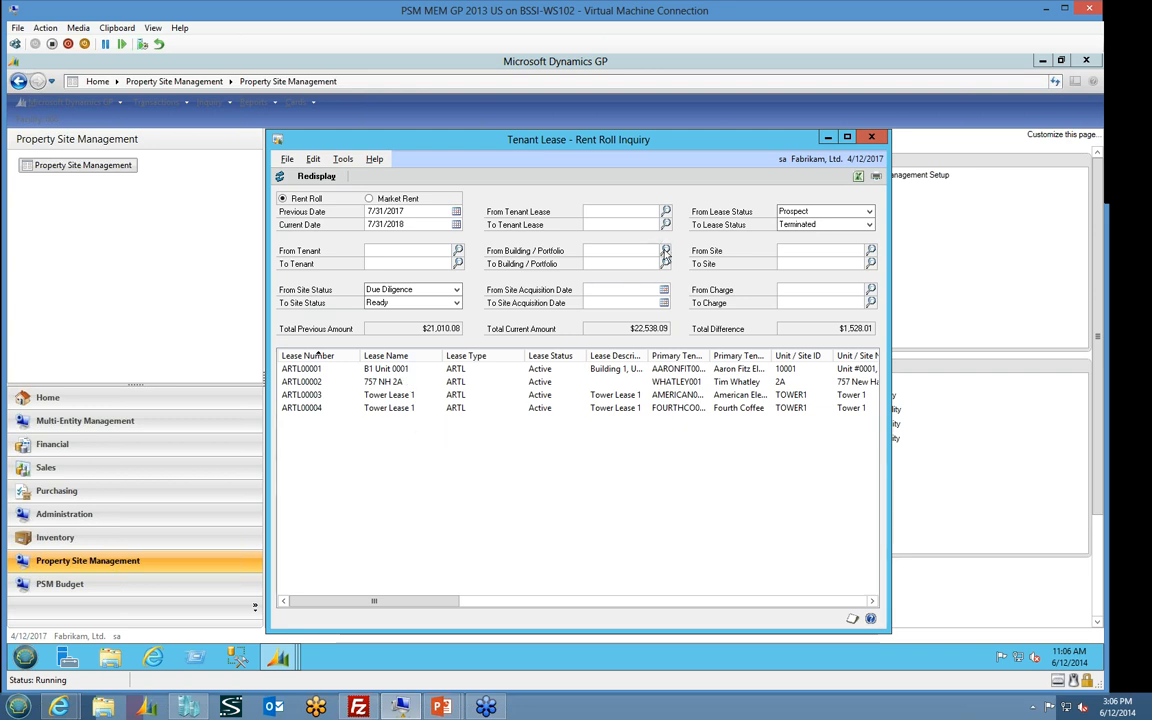
Restrict the rent roll to building/portfolio NYSTATE and redisplay the lease lines
click(665, 250)
click(430, 378)
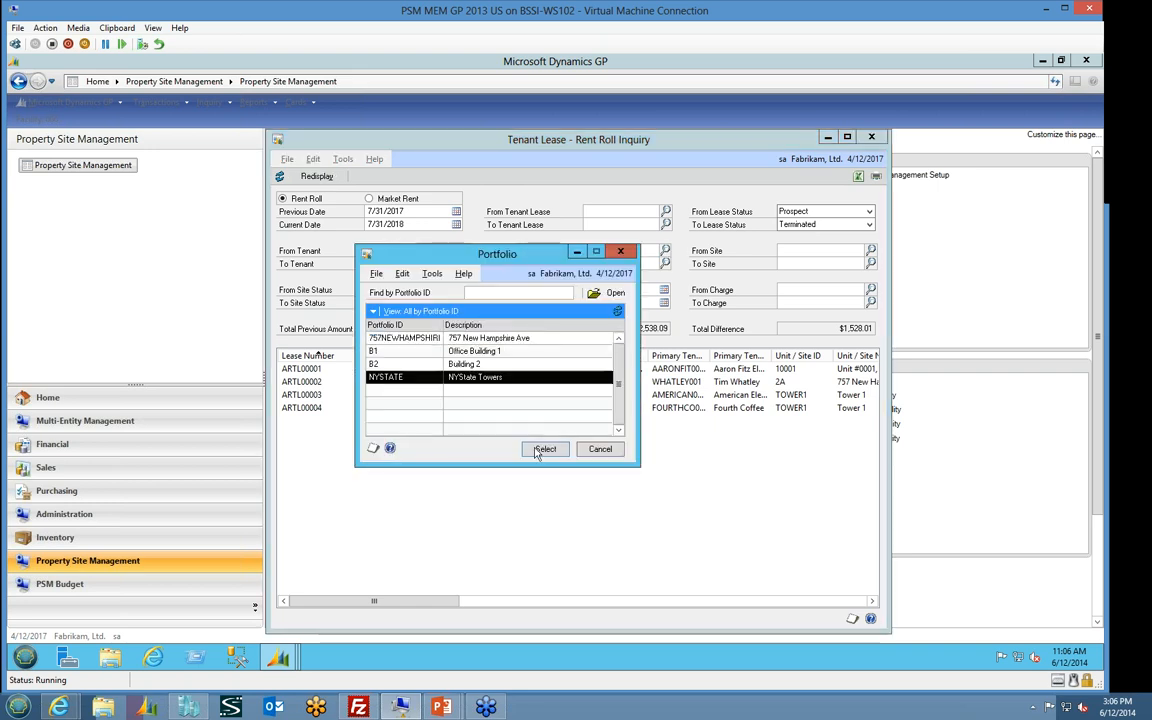
click(545, 448)
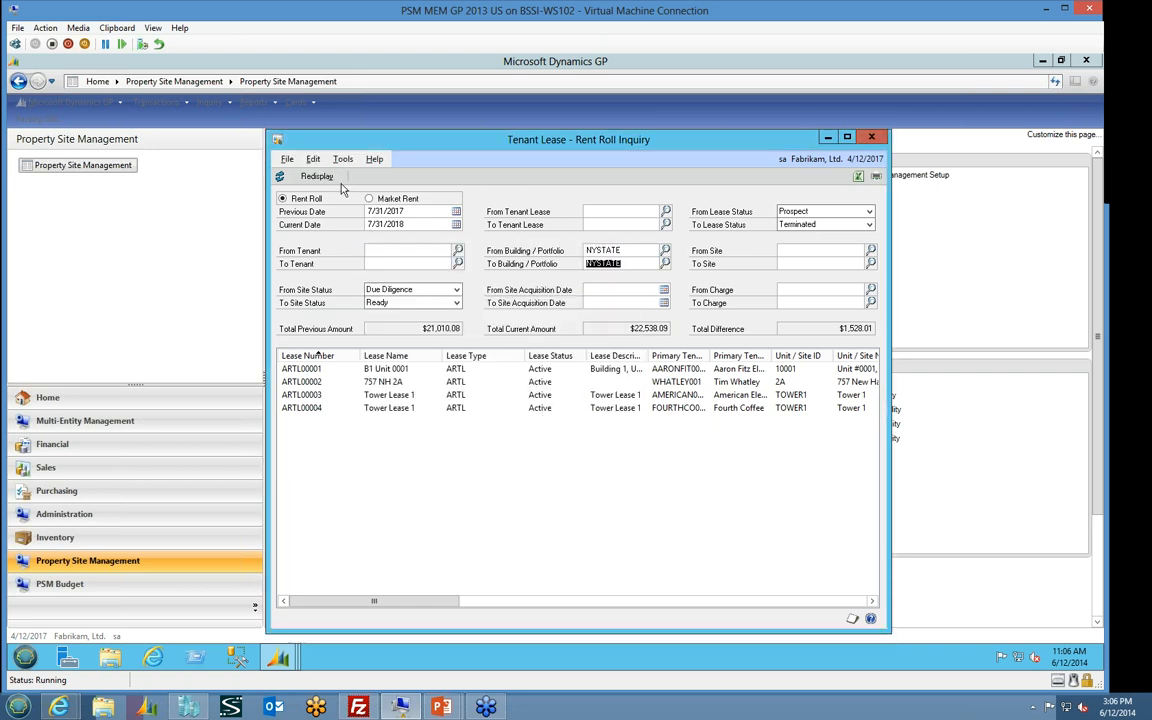
click(316, 176)
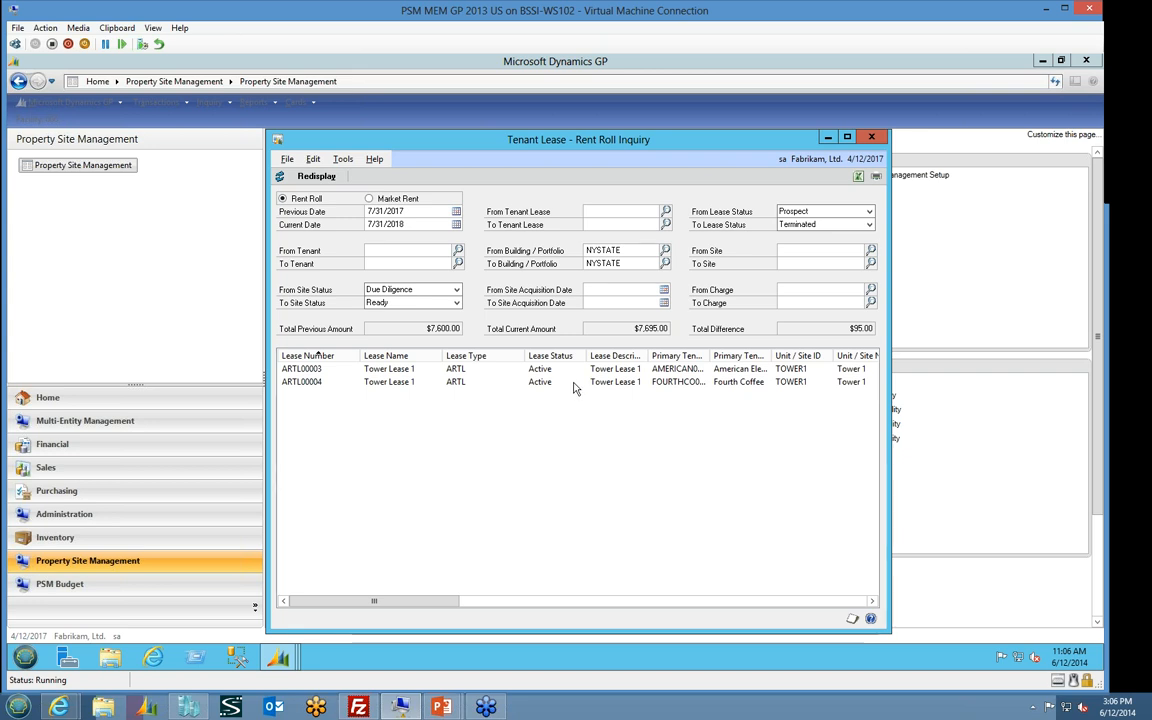
Print the Tenant Rent Roll Detail report to the screen, review its rent amounts full-size, and close the report and inquiry
click(876, 179)
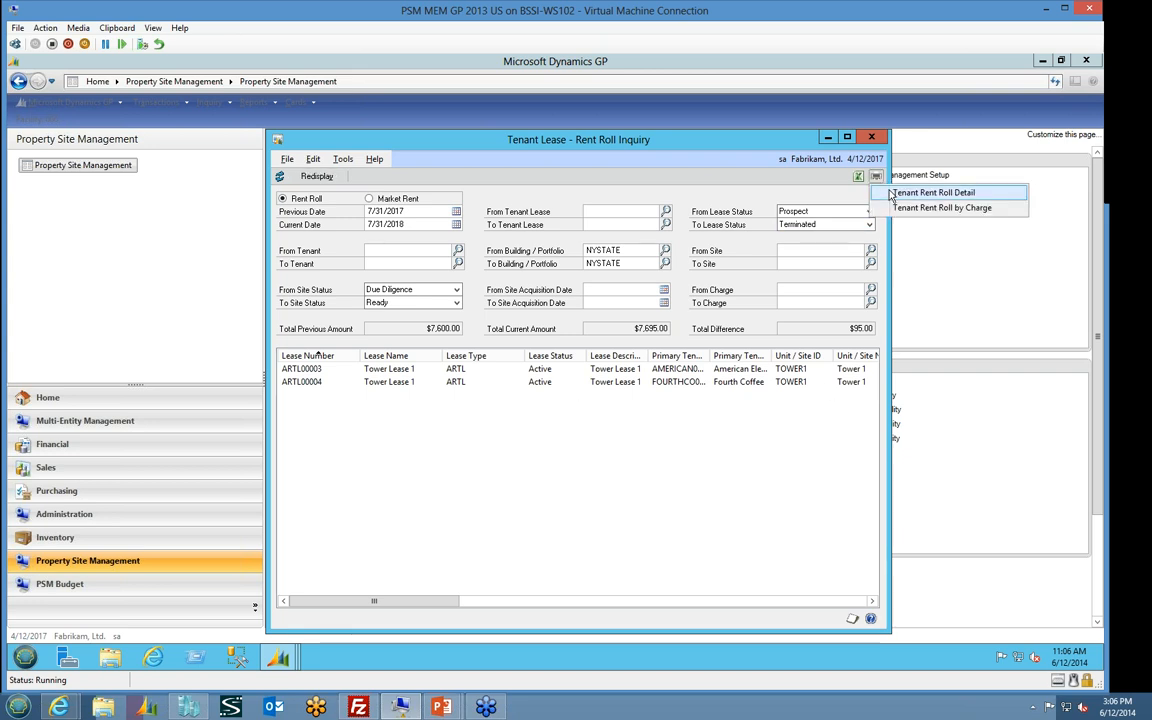
click(900, 194)
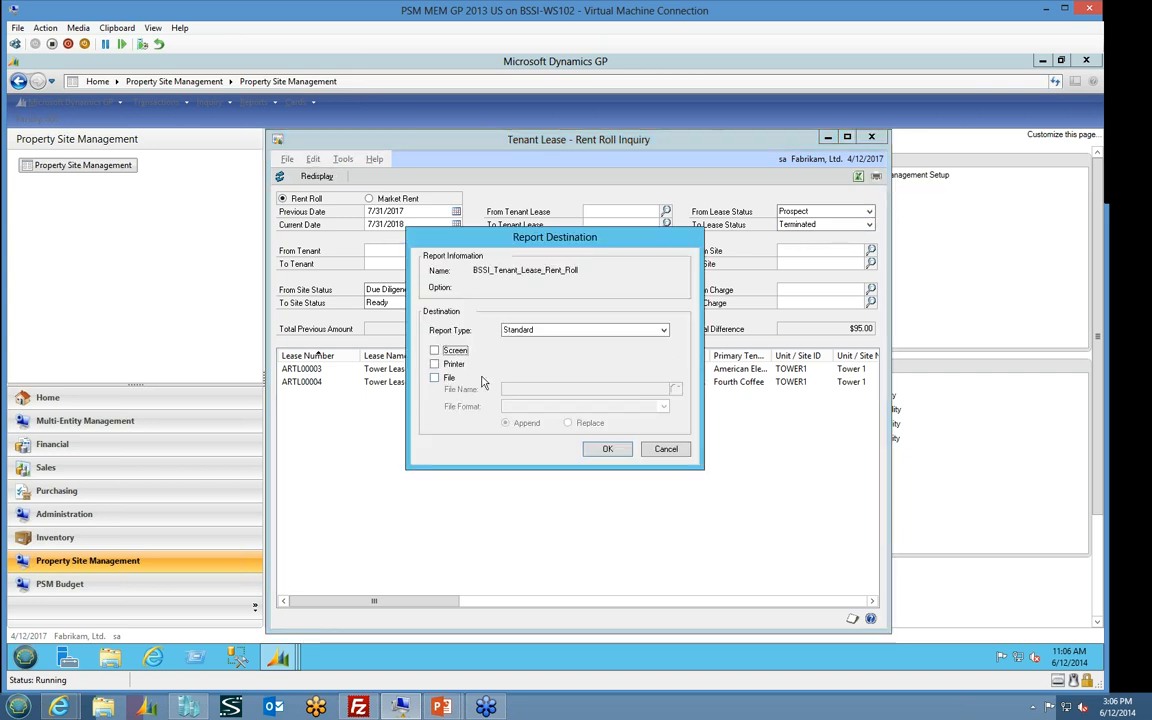
click(612, 452)
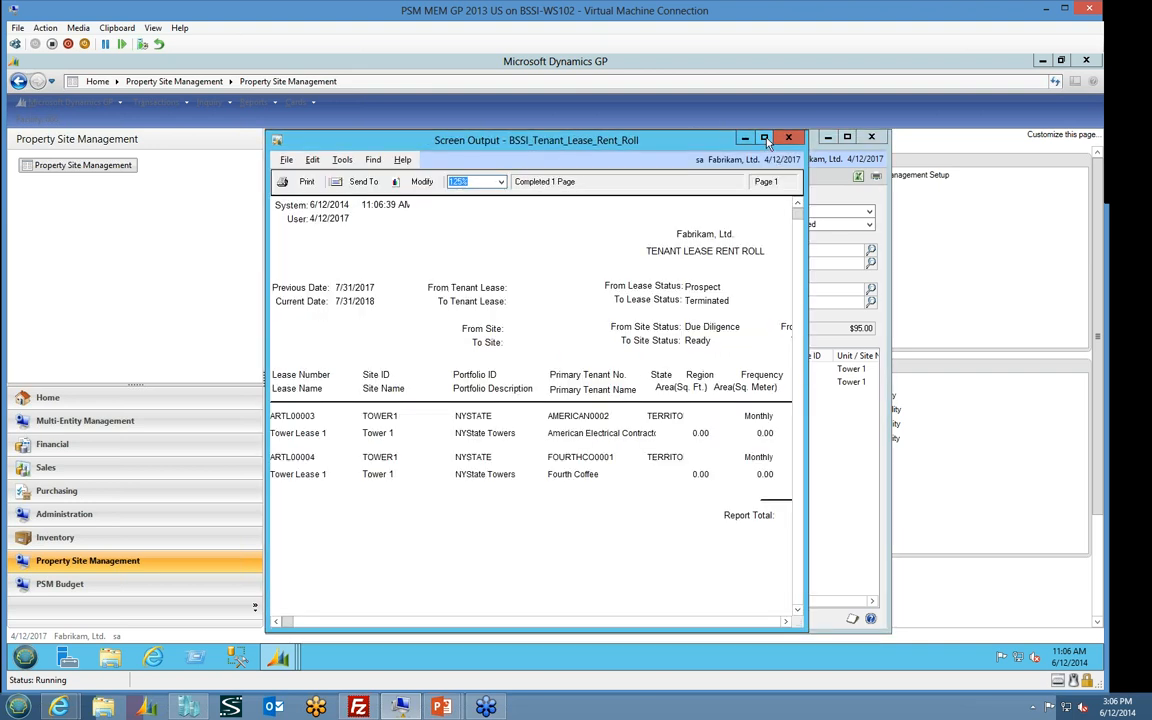
double_click(690, 138)
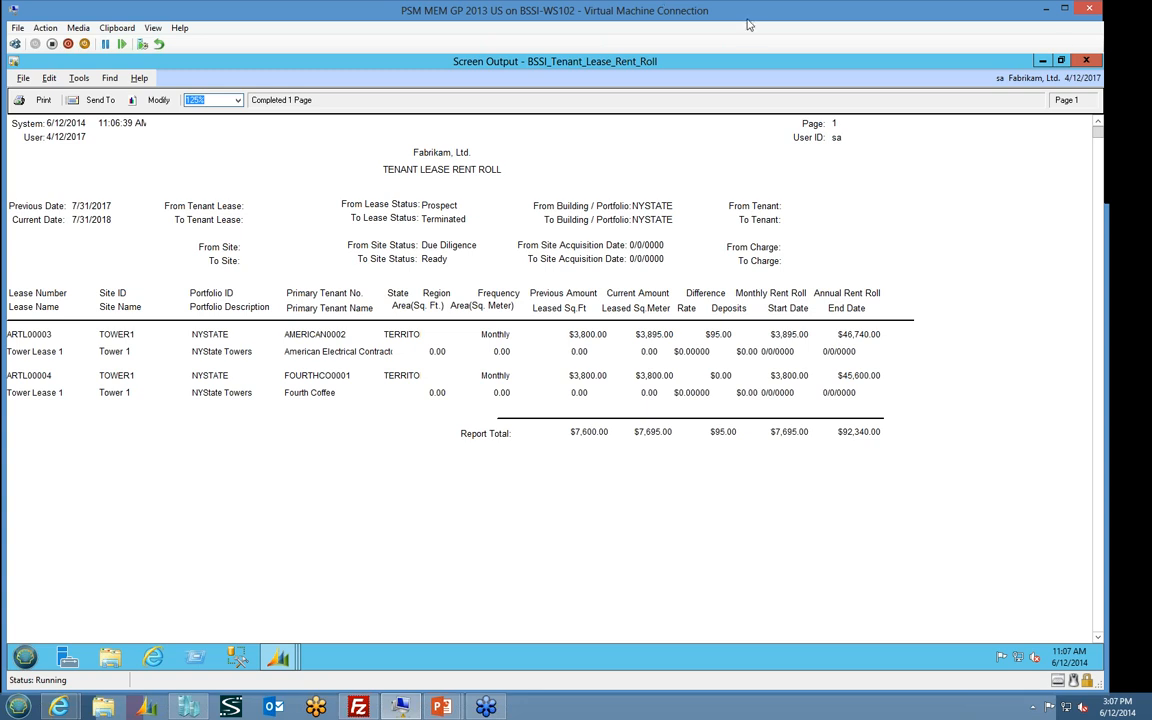
click(1086, 61)
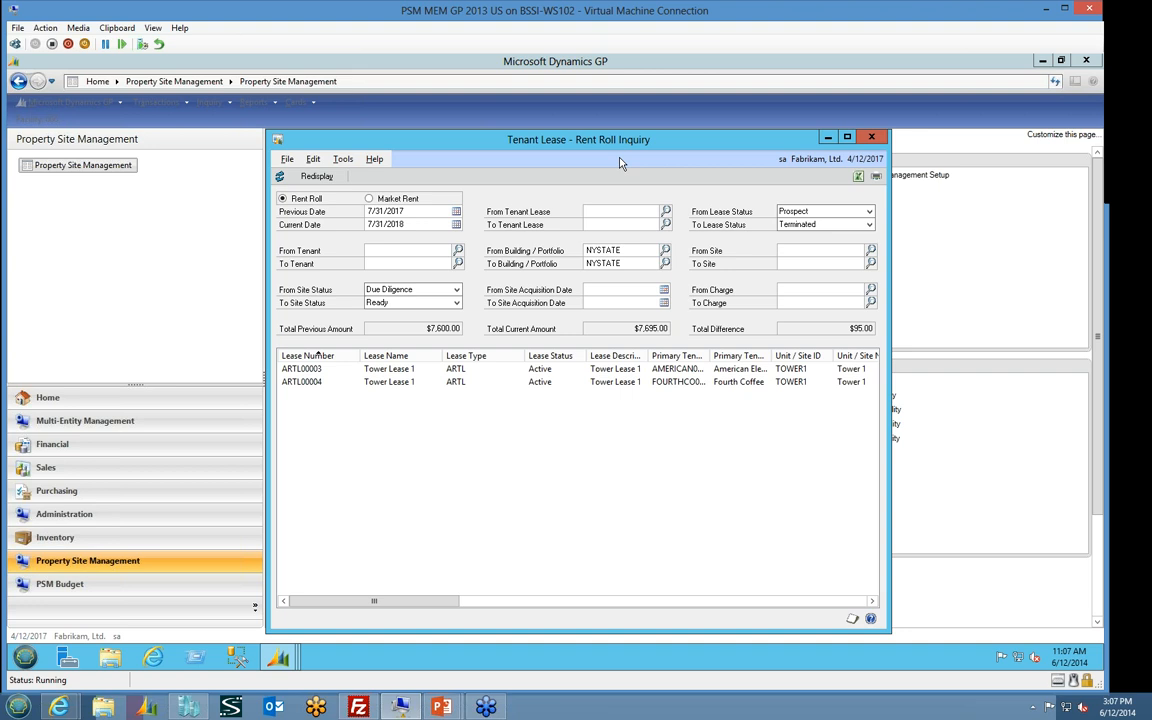
click(882, 140)
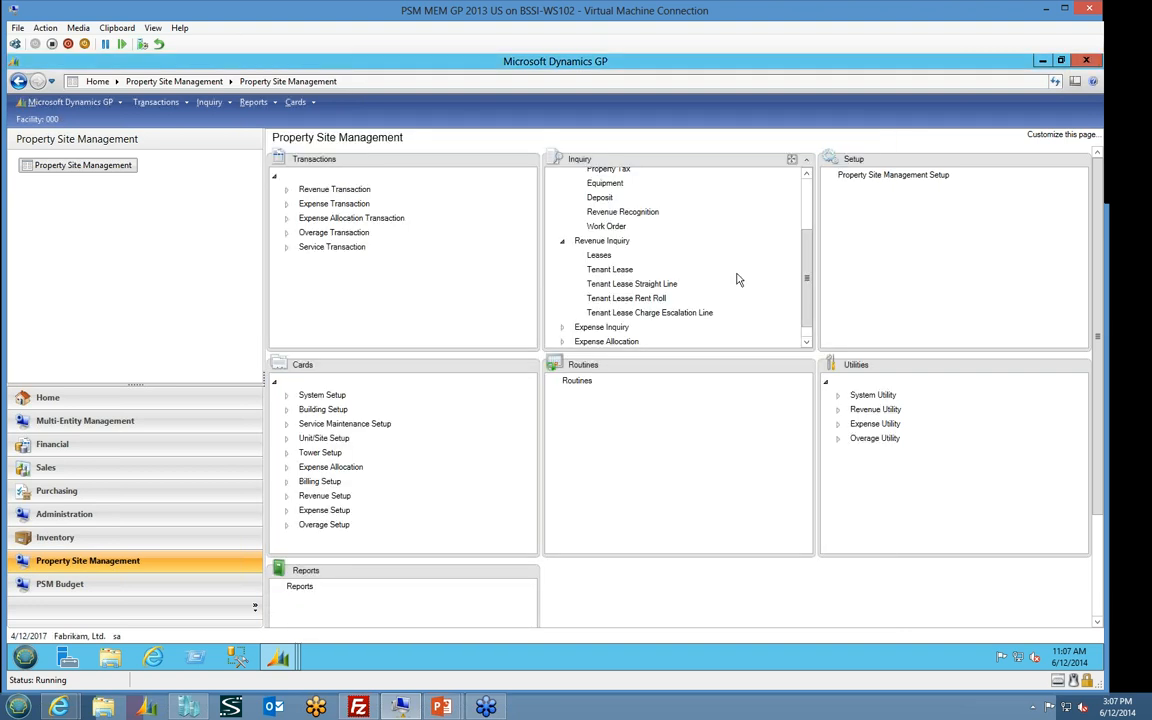
Expand the expense inquiries, open the Ground Lease Rent Roll inquiry to view its filters, and close it
click(562, 327)
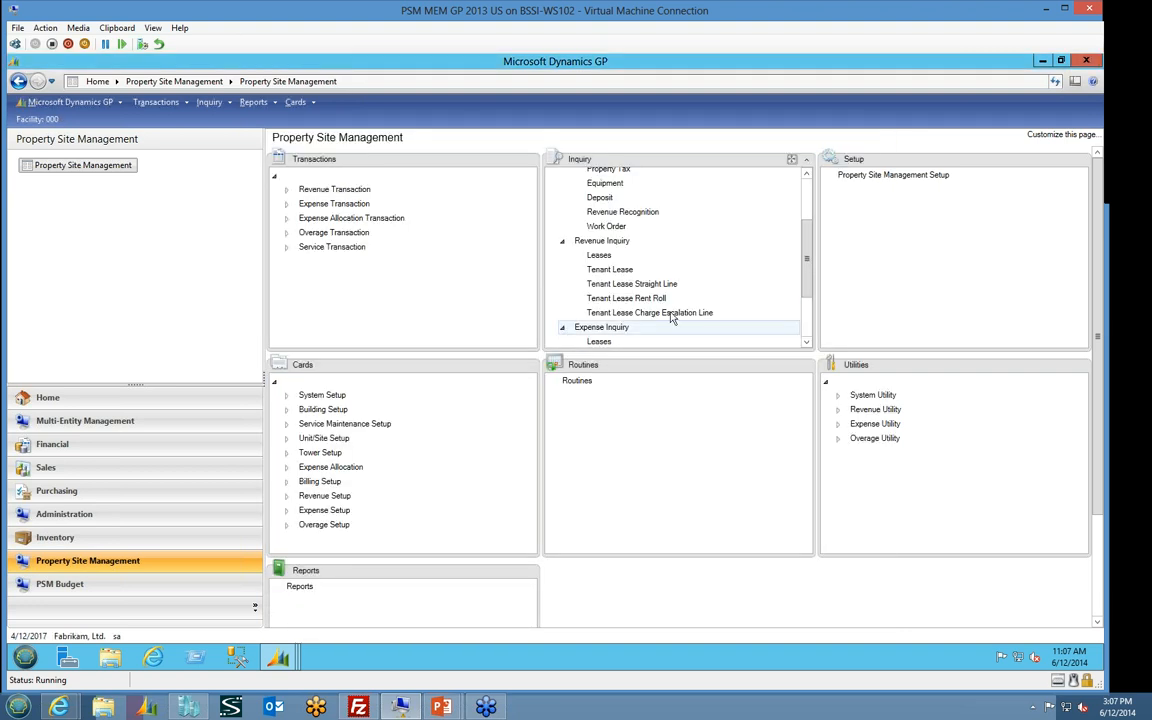
scroll(780, 317, down, 2)
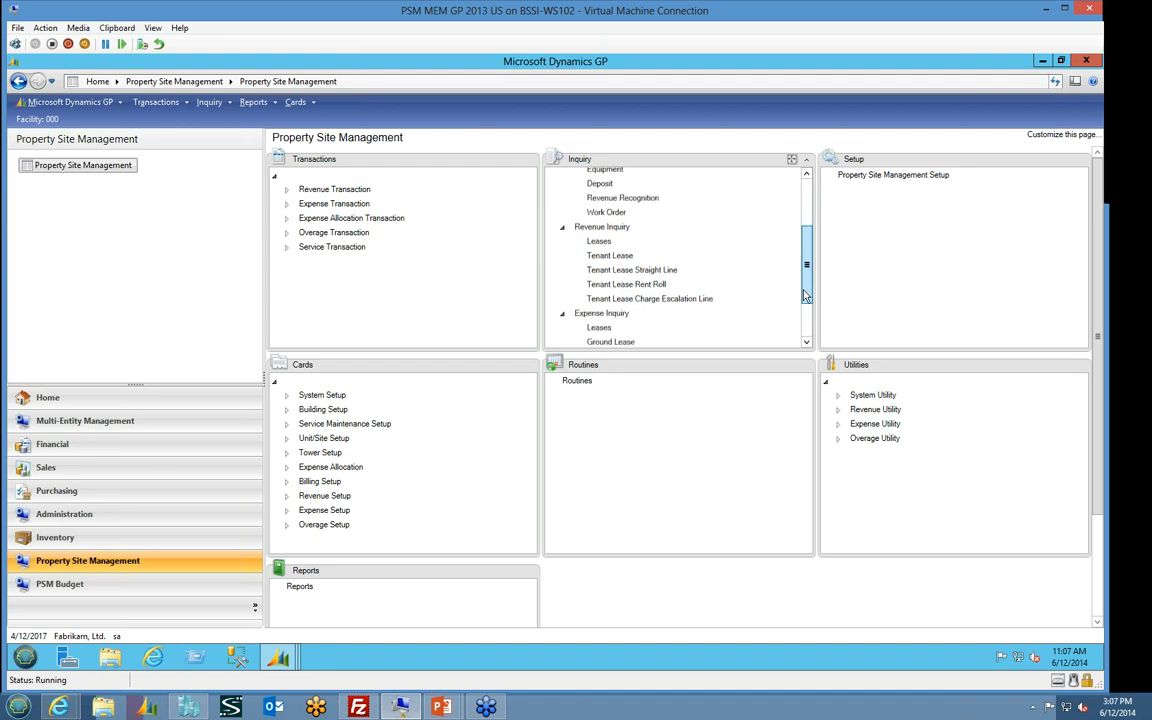
click(630, 296)
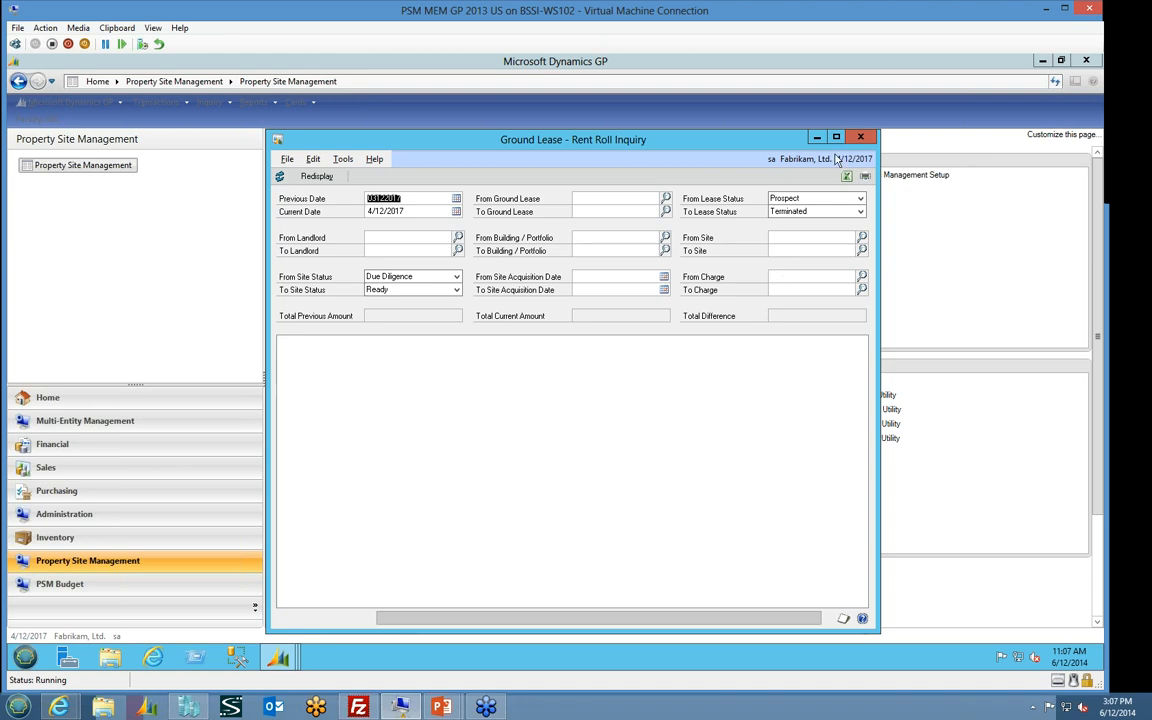
click(861, 138)
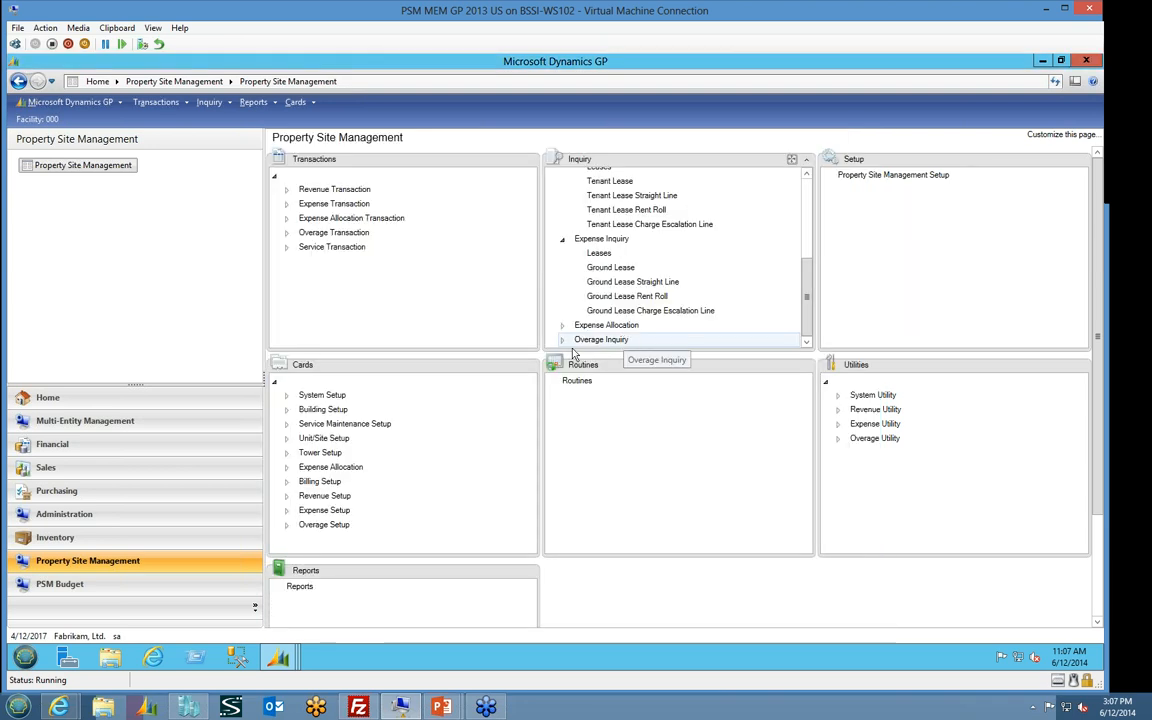
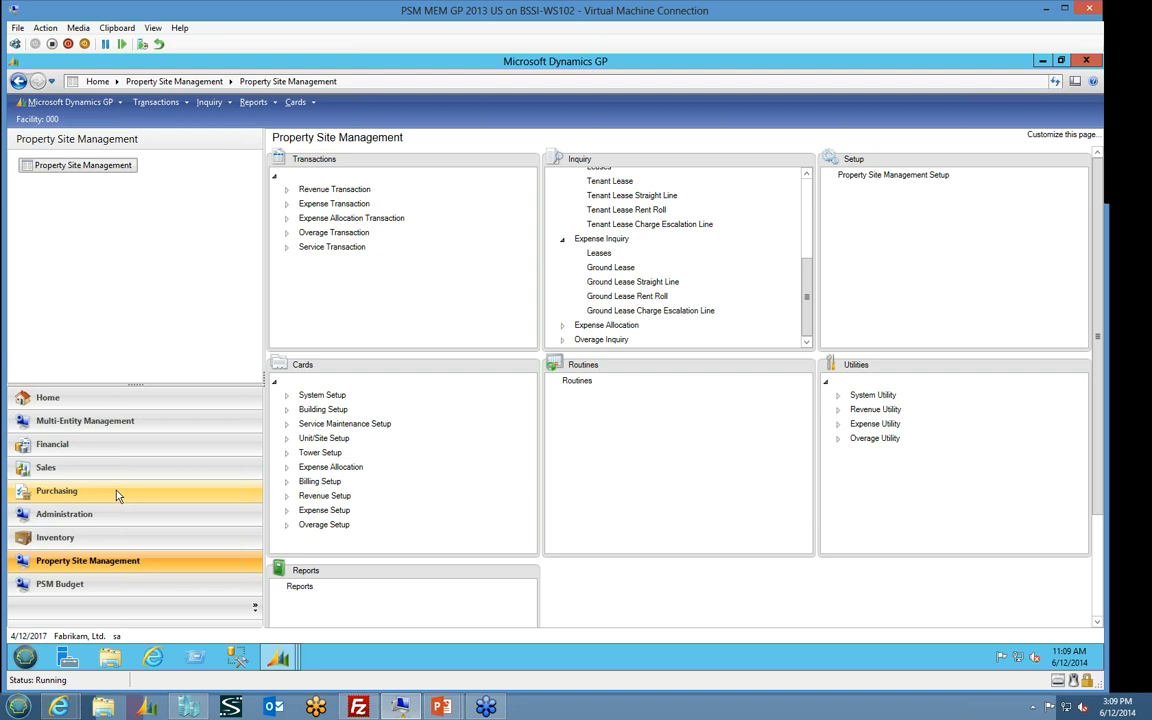
Switch from Dynamics GP to the running PowerPoint slide show of the Tower Management Webinar presentation
key(alt+Tab)
key(alt+Tab)
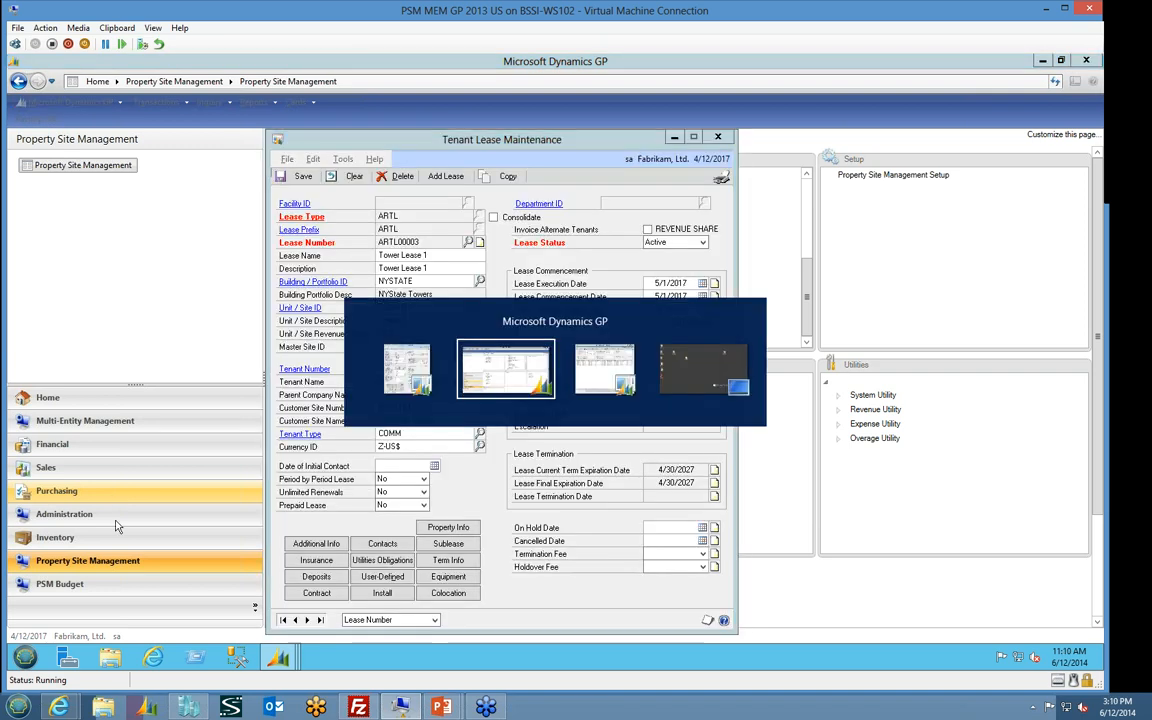
mouse_move(441, 707)
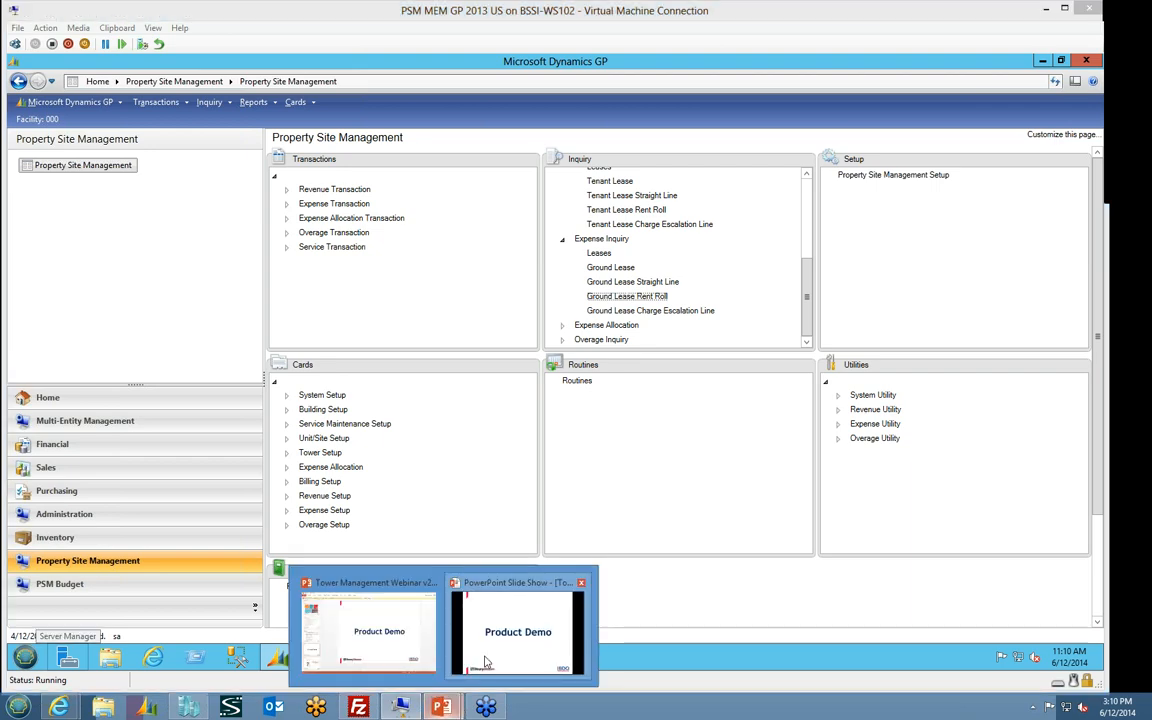
click(518, 630)
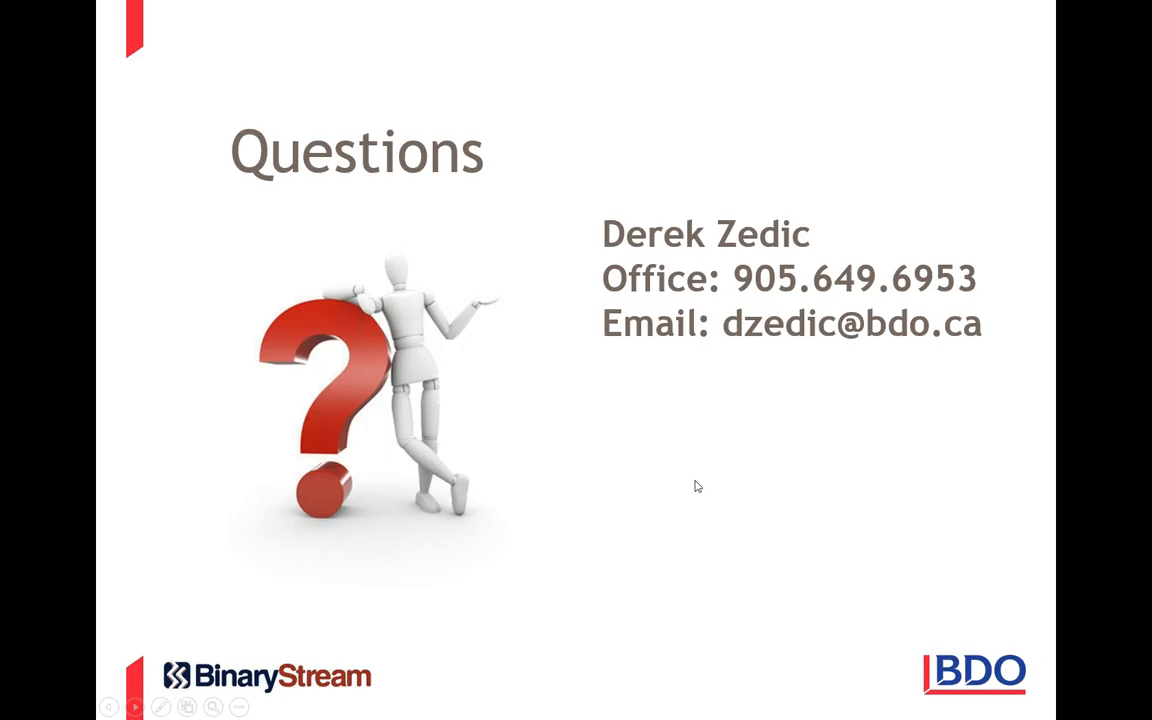